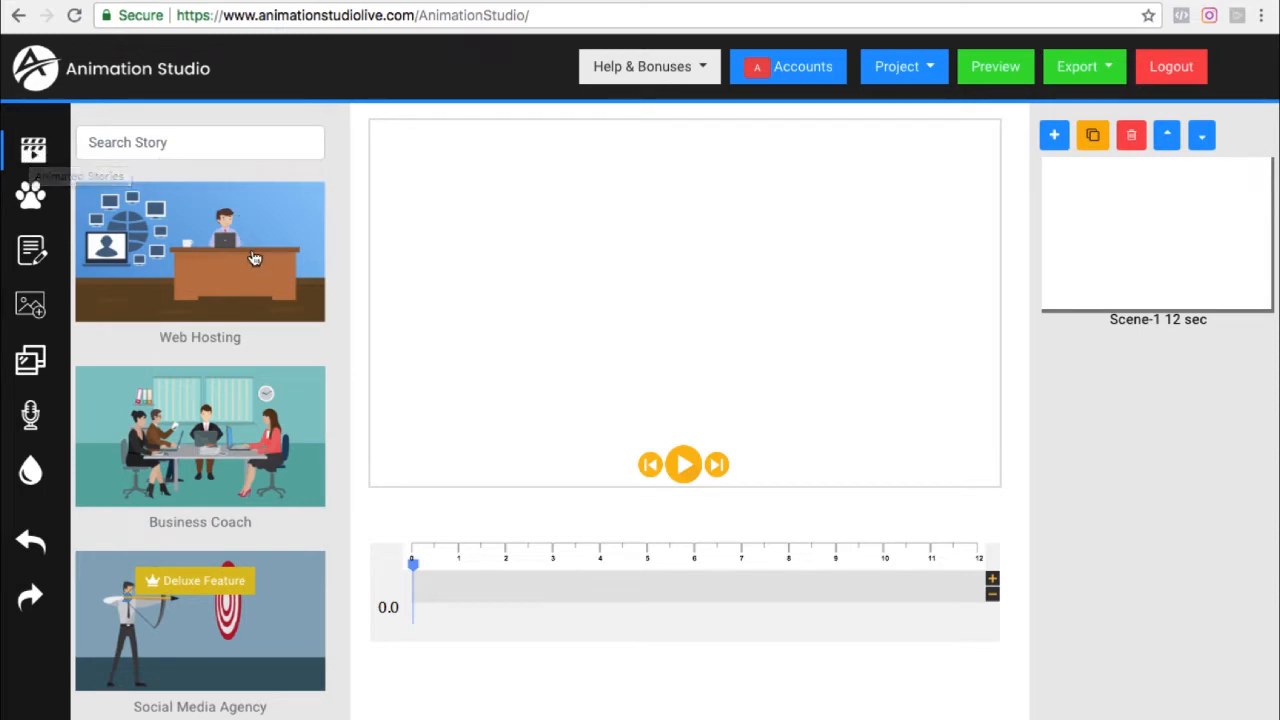
Browse the animated story templates, including Web Hosting, Business Coach, Social Media Agency, Home Inspection and Property Rental
scroll(300, 330, "down", 4)
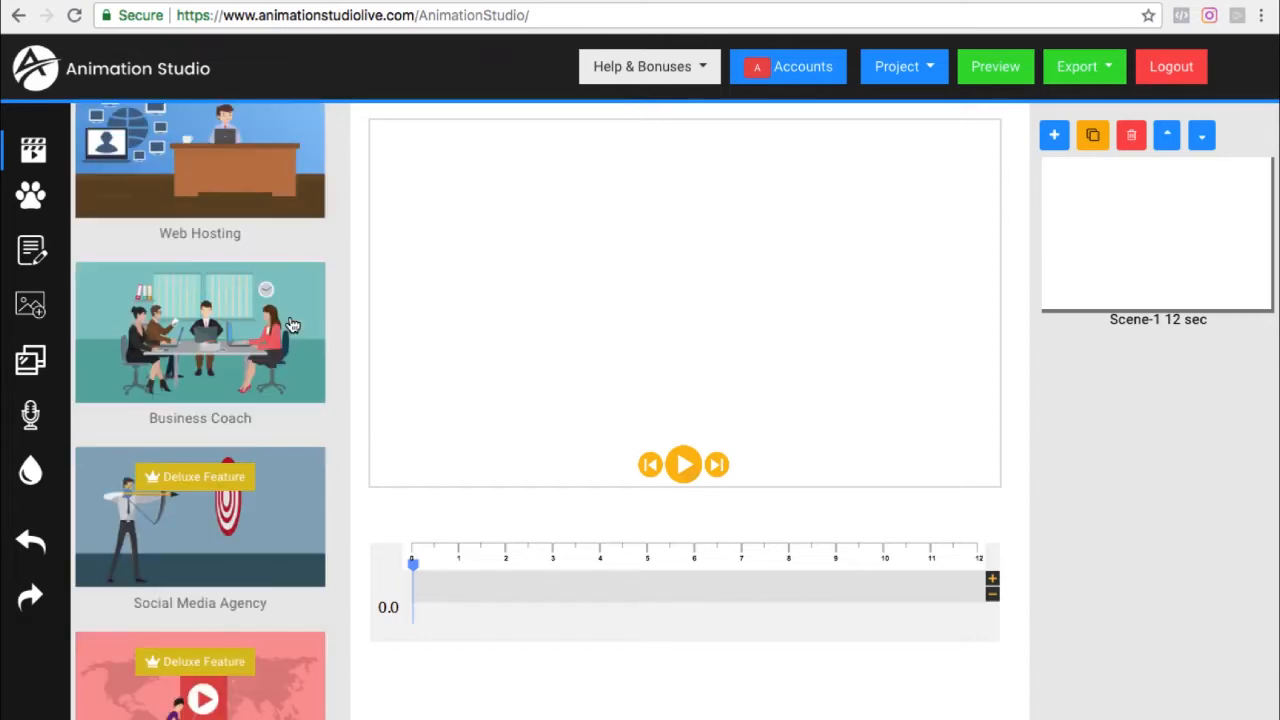
scroll(289, 316, "down", 14)
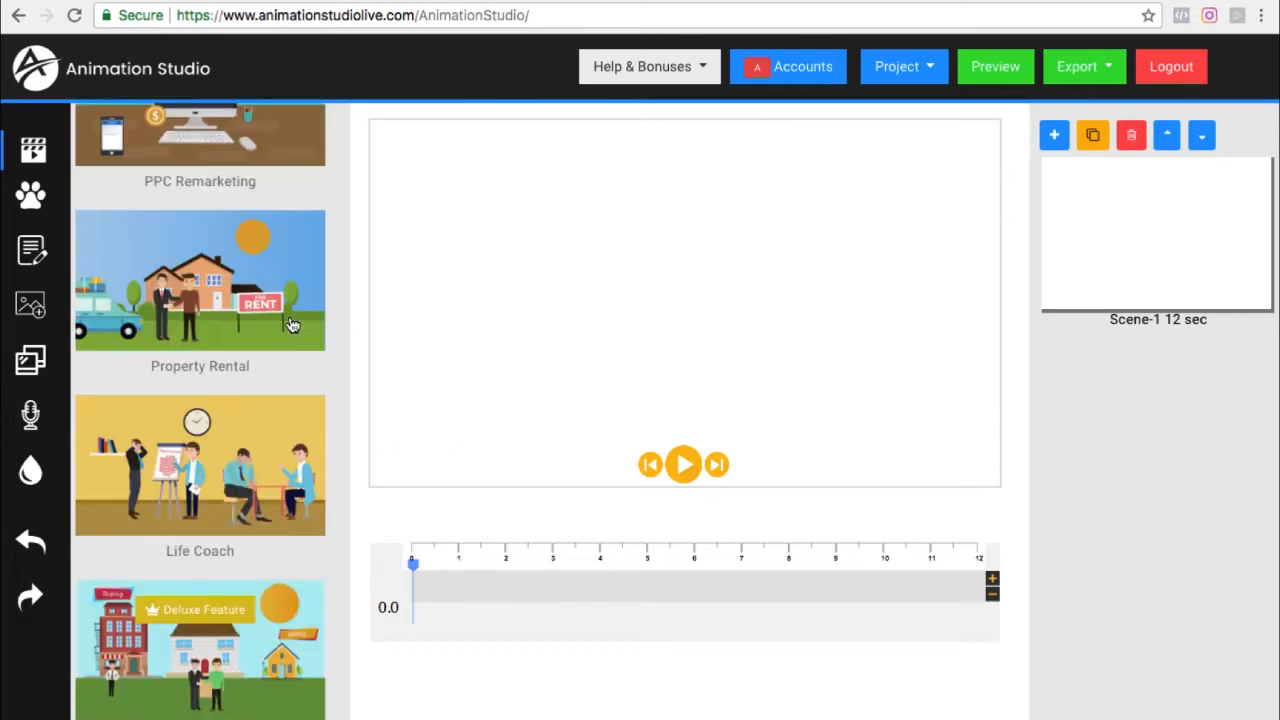
scroll(289, 322, "down", 2)
scroll(289, 322, "up", 20)
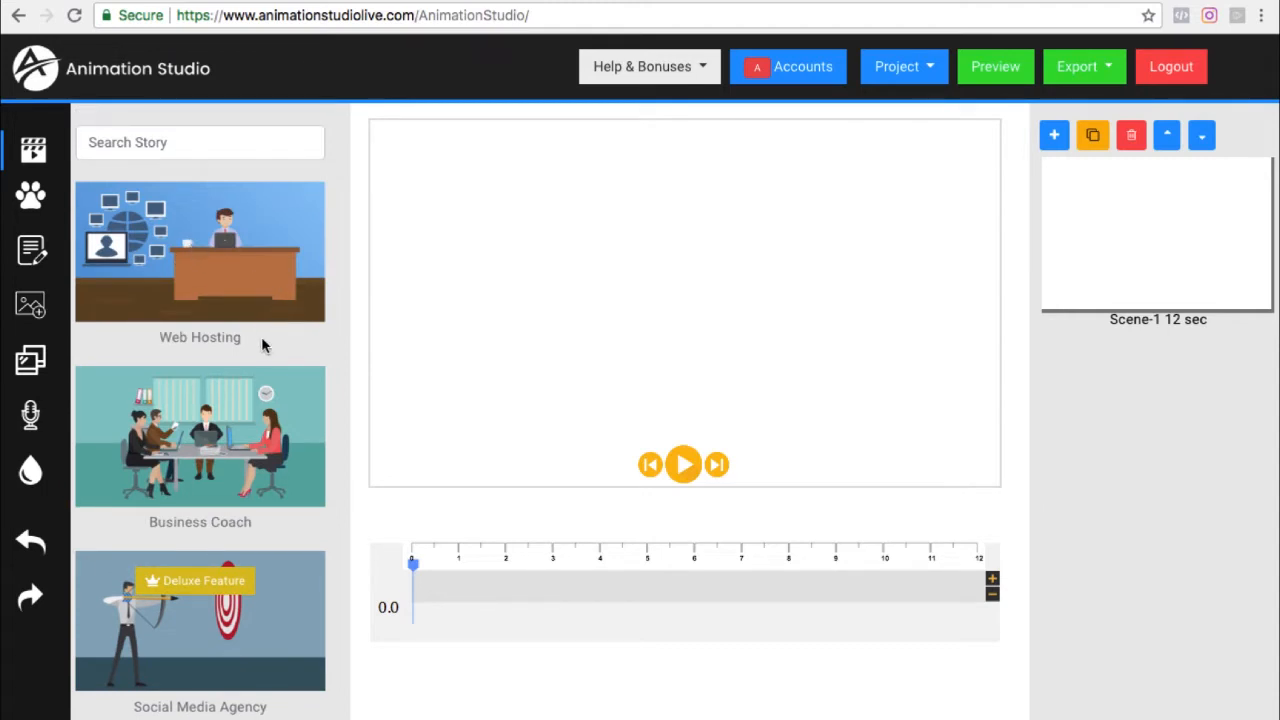
scroll(264, 333, "down", 3)
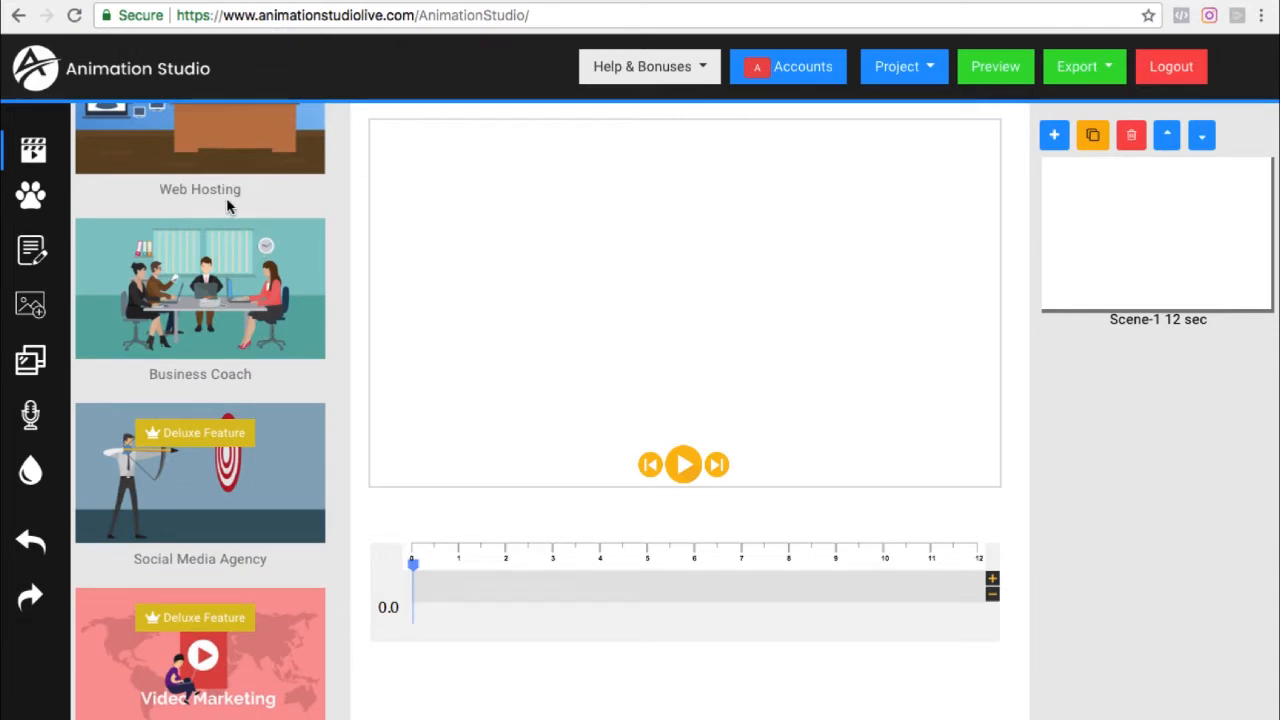
scroll(228, 206, "down", 5)
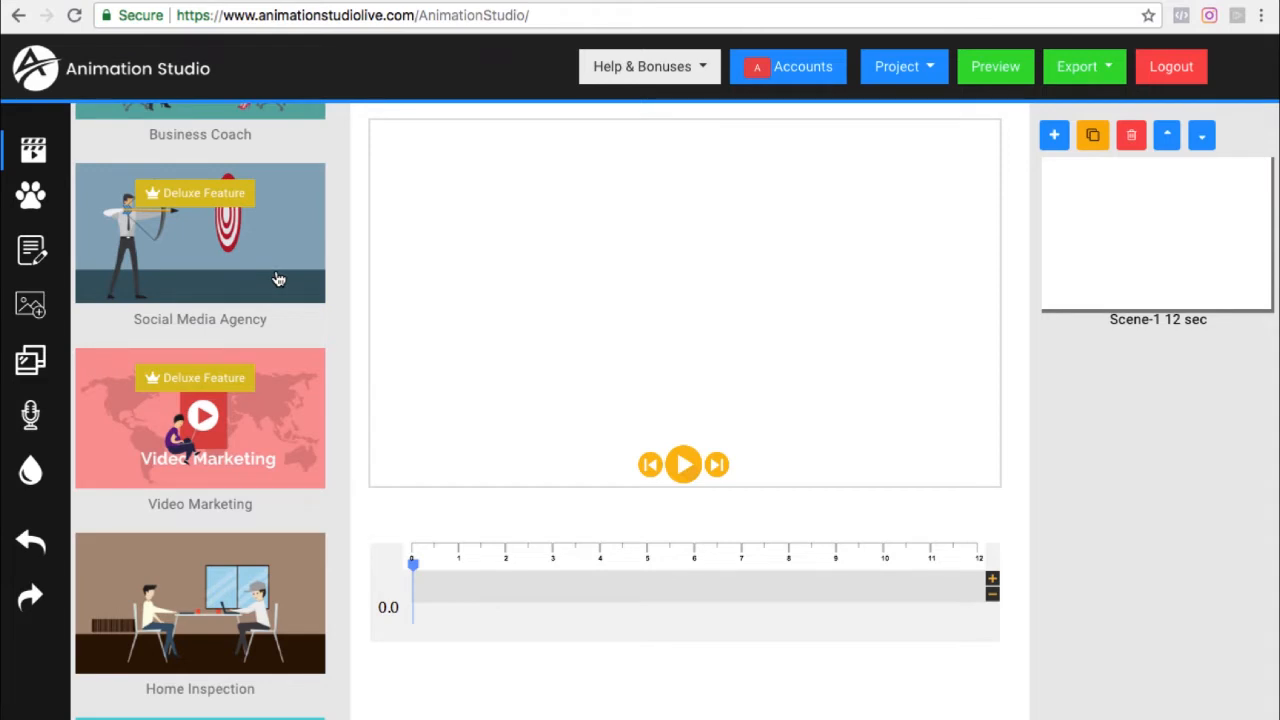
scroll(282, 277, "up", 1)
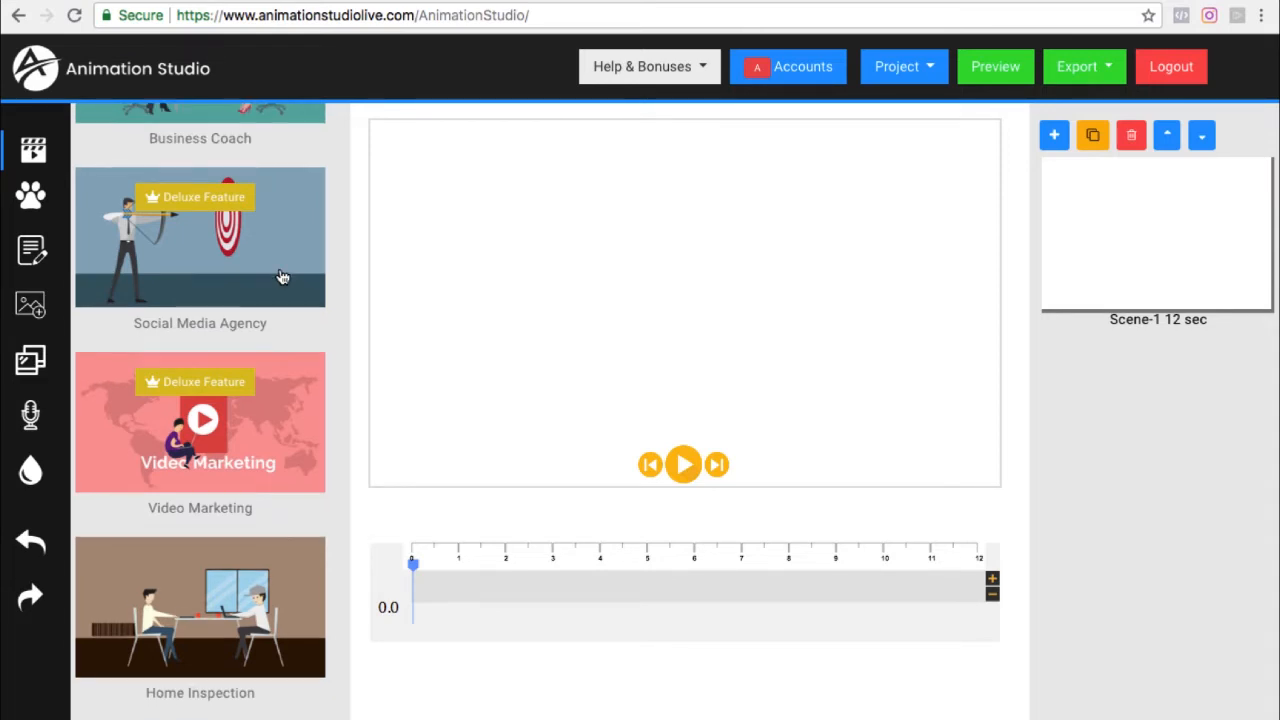
scroll(282, 277, "down", 1)
scroll(275, 250, "down", 1)
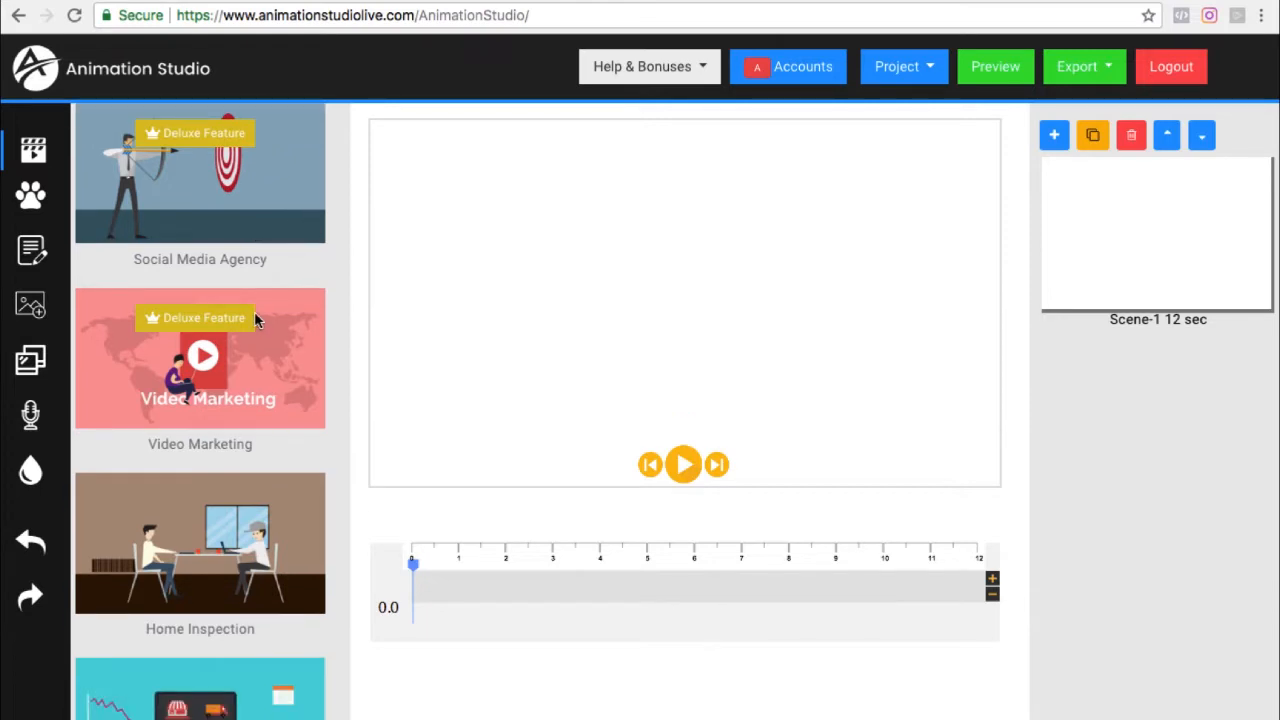
scroll(265, 335, "down", 3)
scroll(270, 340, "down", 10)
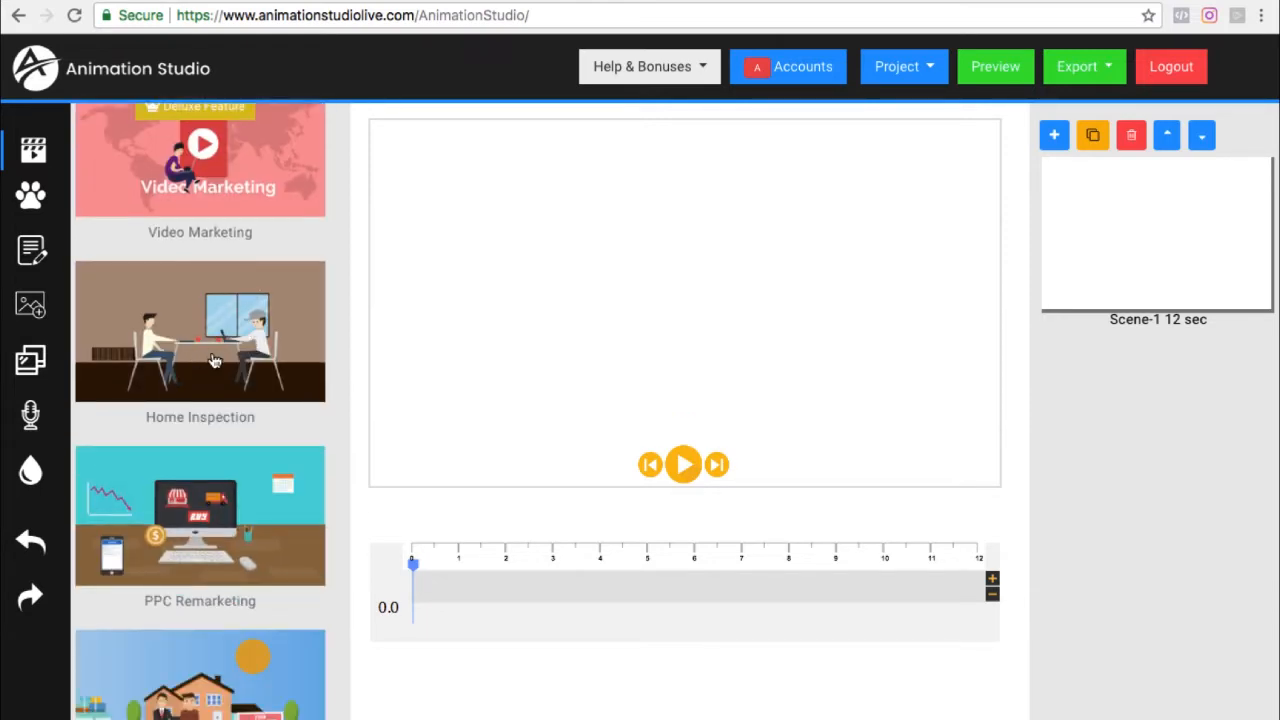
scroll(211, 364, "down", 7)
scroll(213, 365, "up", 15)
scroll(213, 365, "up", 15)
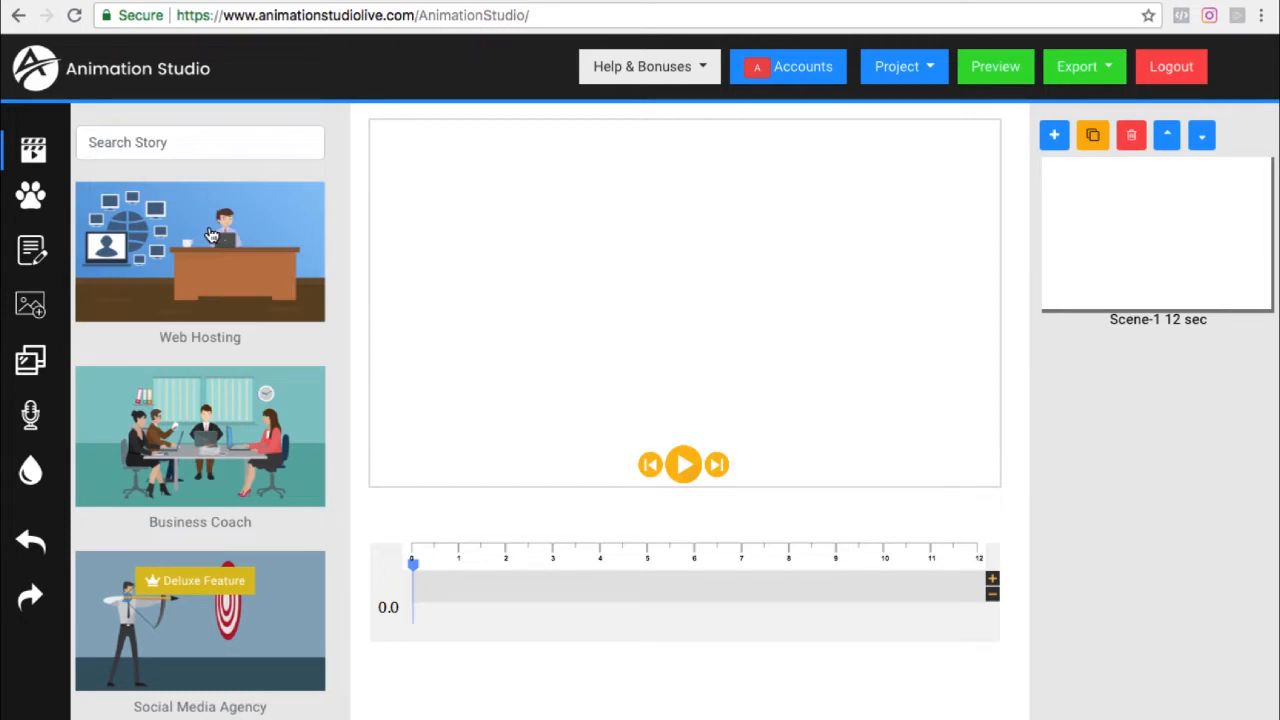
Load the Web Hosting story template, accepting the loss of unsaved changes, and play its first scene
left_click(212, 234)
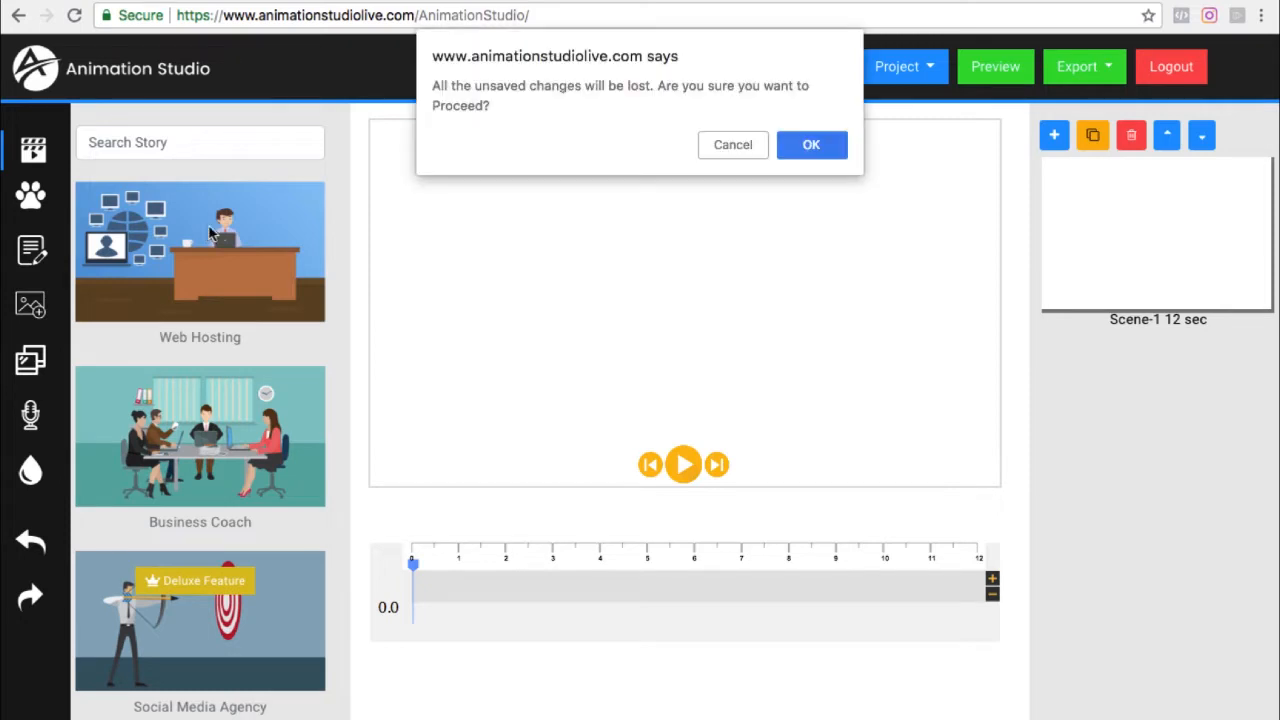
left_click(812, 146)
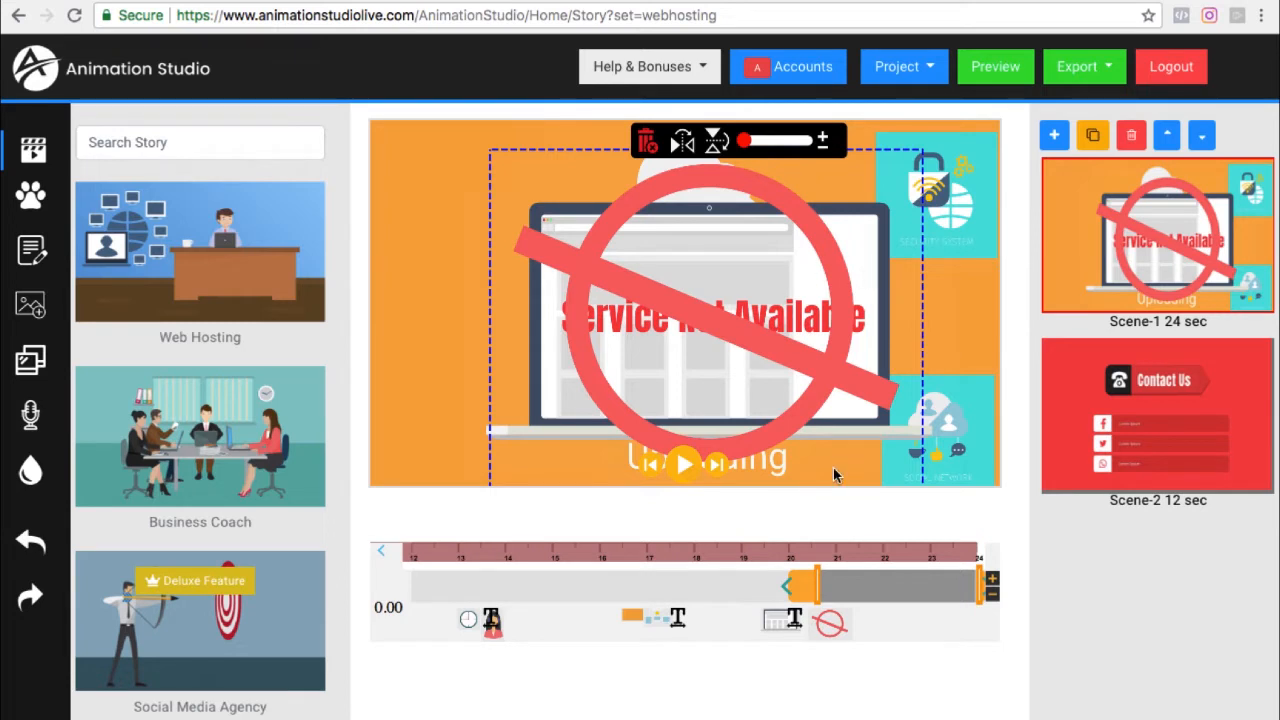
left_click(684, 464)
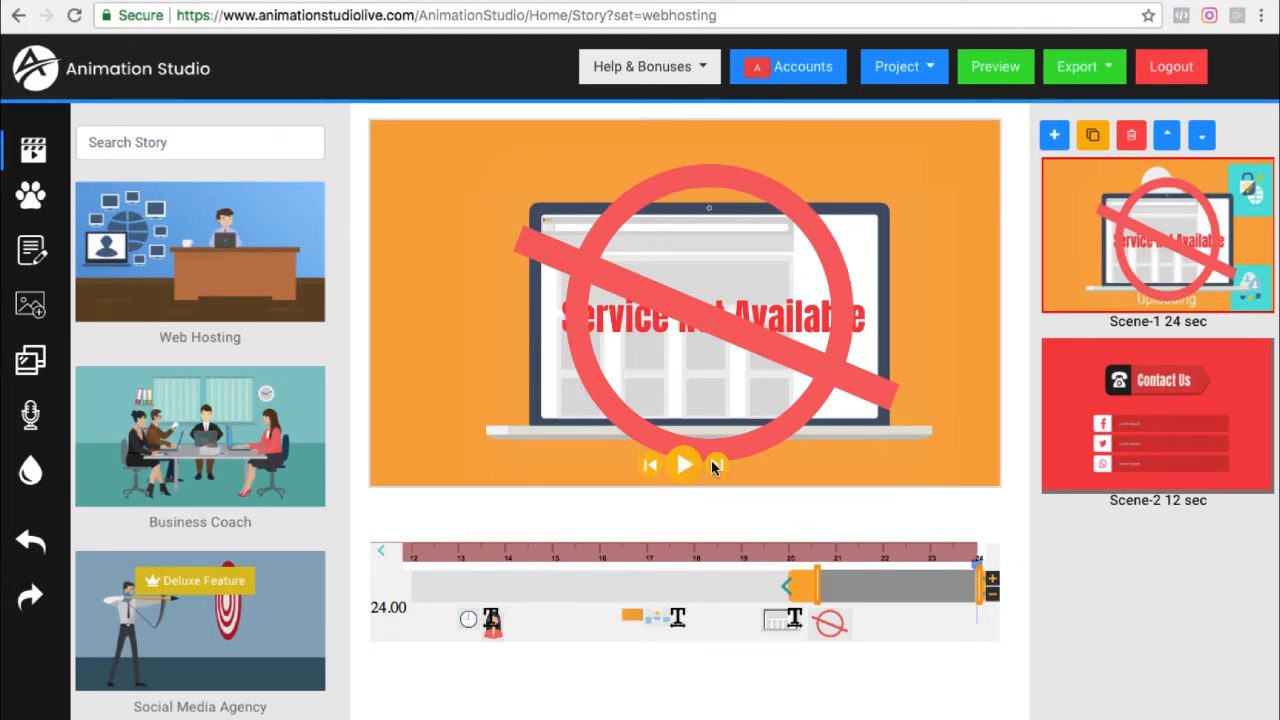
In Scene-2, replace the placeholder text beside the WhatsApp icon with 123456, and select the Contact Us heading
left_click(1112, 400)
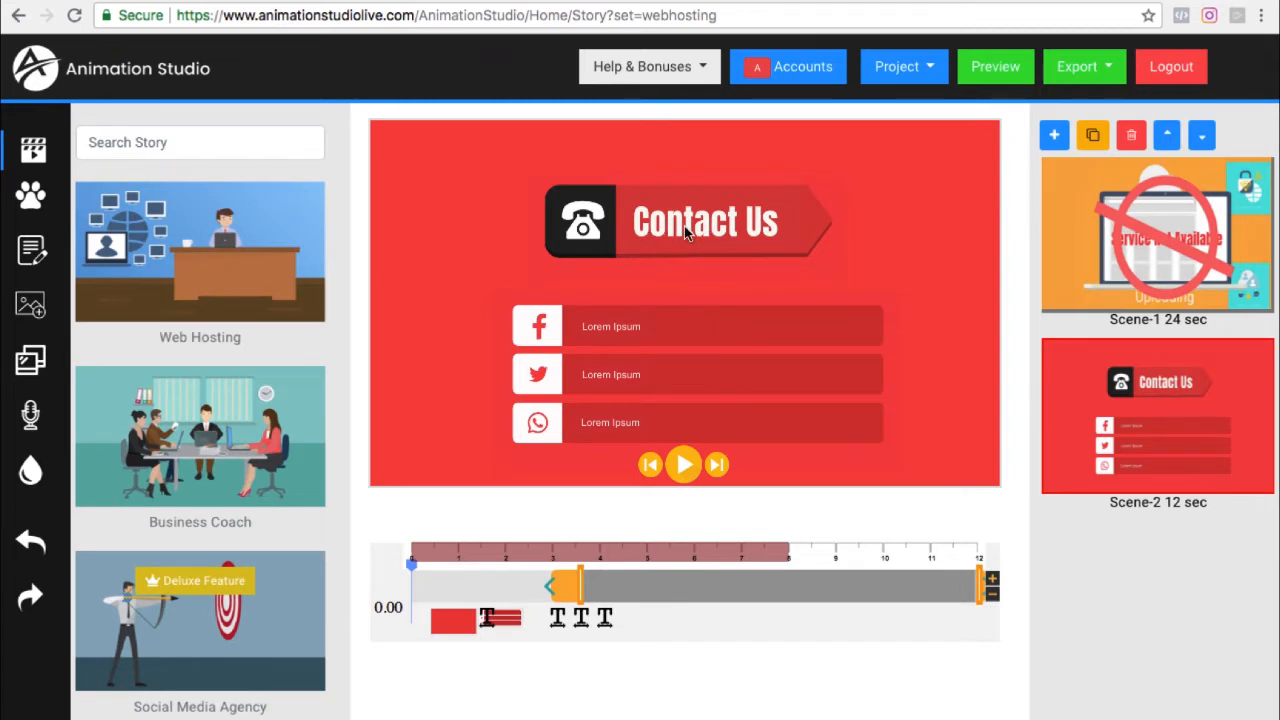
left_click(603, 335)
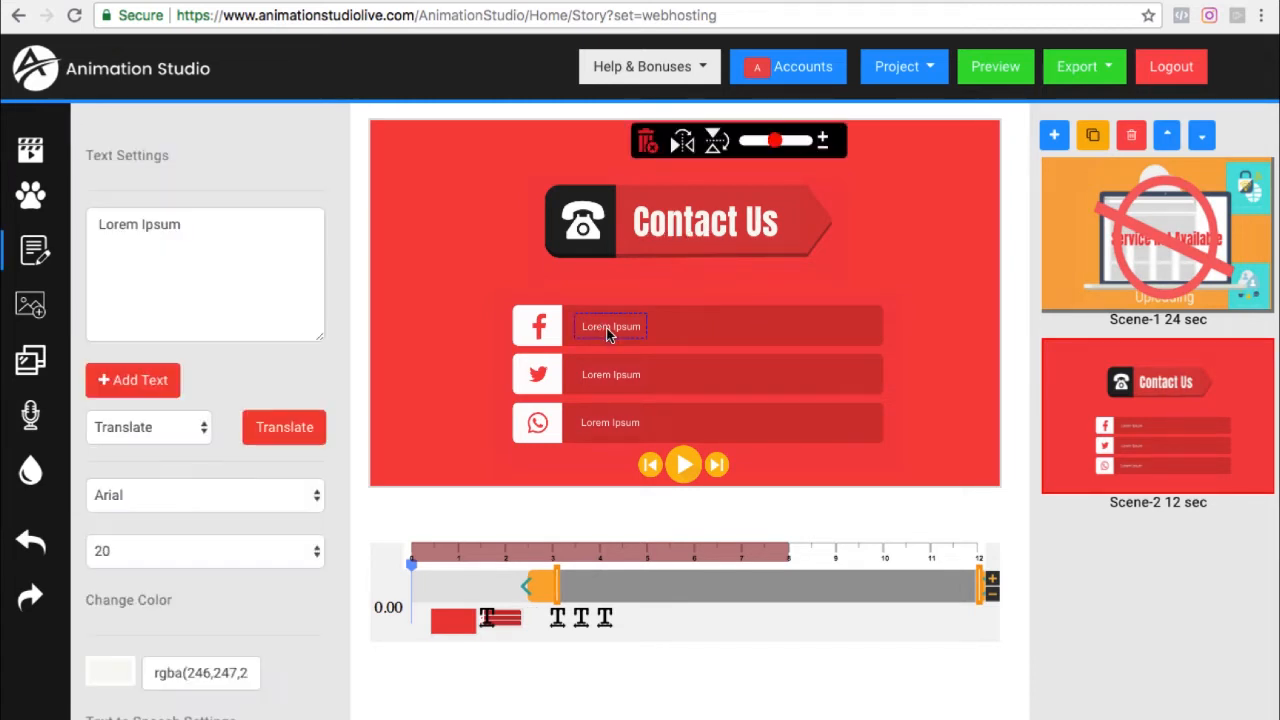
triple_click(217, 231)
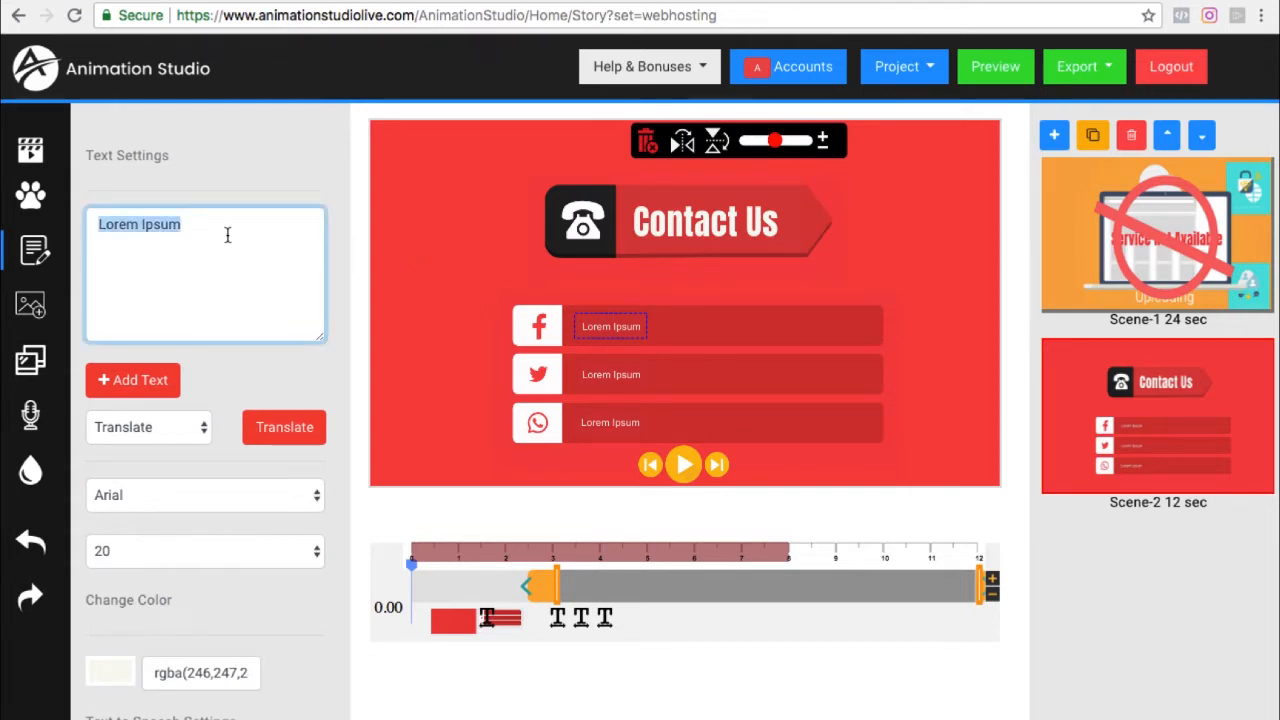
left_click(598, 377)
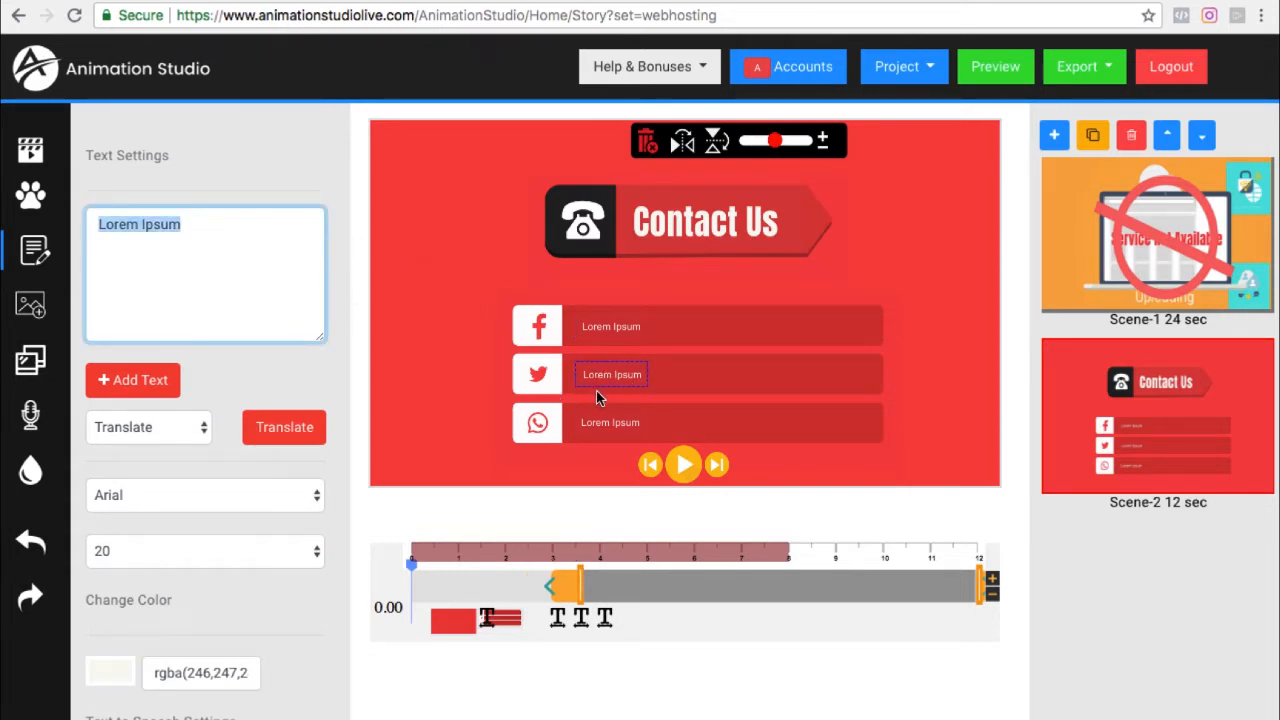
left_click(614, 427)
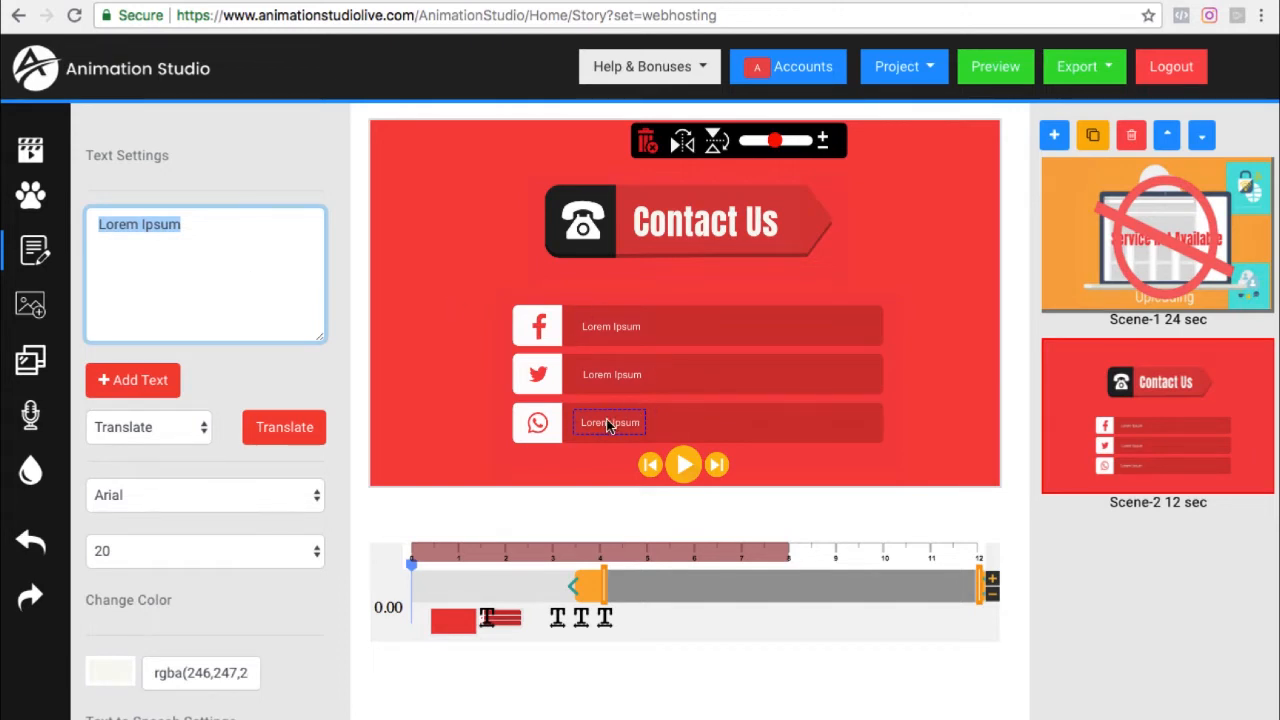
type("sdfdsfd")
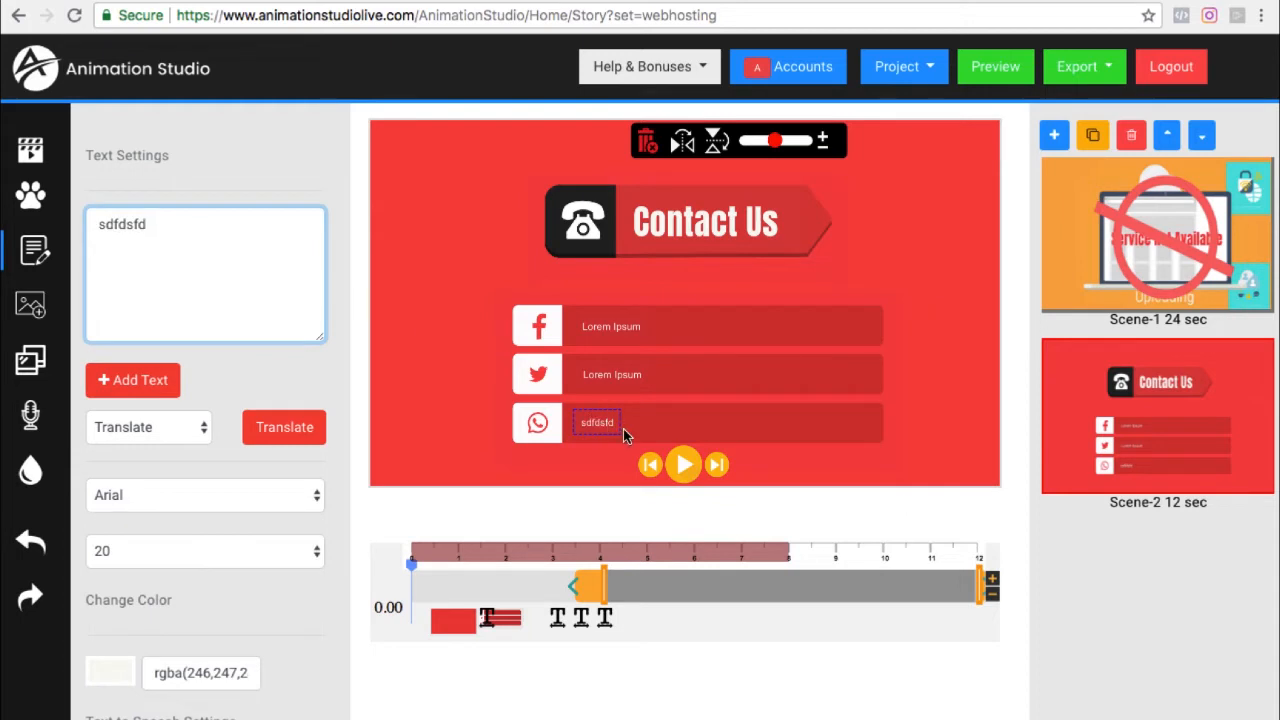
left_click_drag(155, 226, 68, 213)
type("123456")
left_click(640, 230)
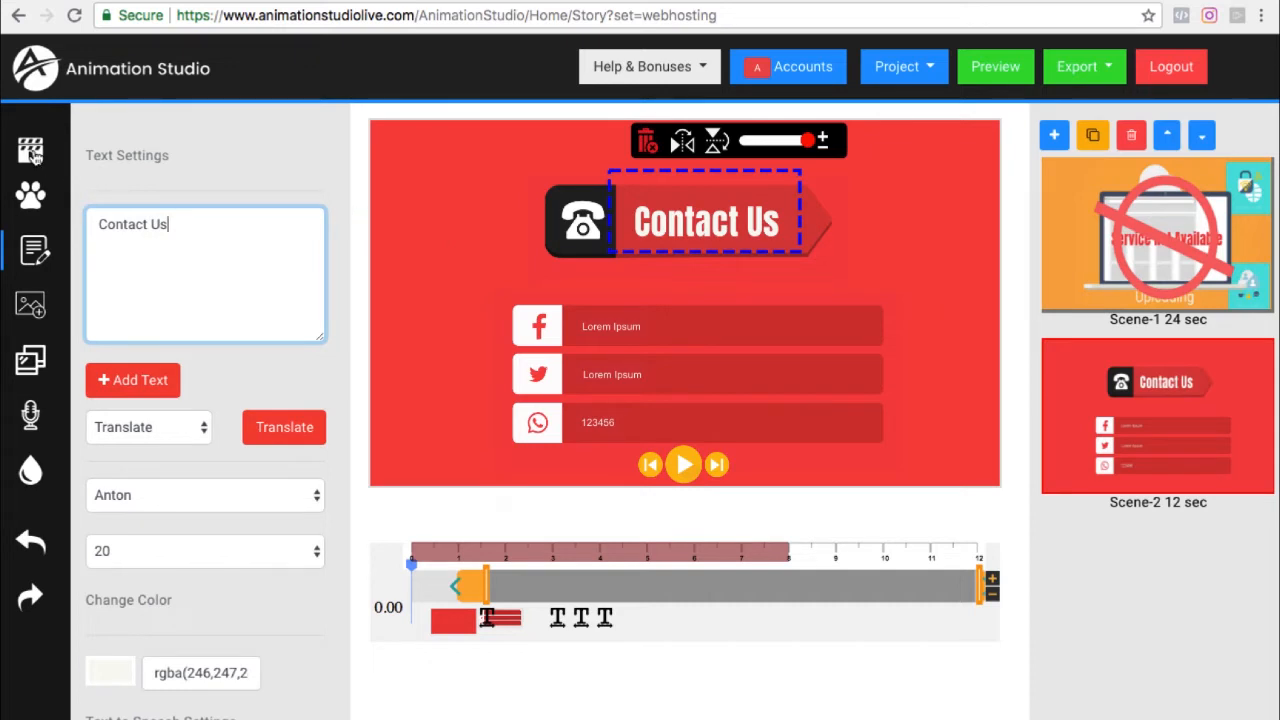
In Scene-1, go to the 12-second mark and slightly enlarge the businessman character
left_click(1112, 232)
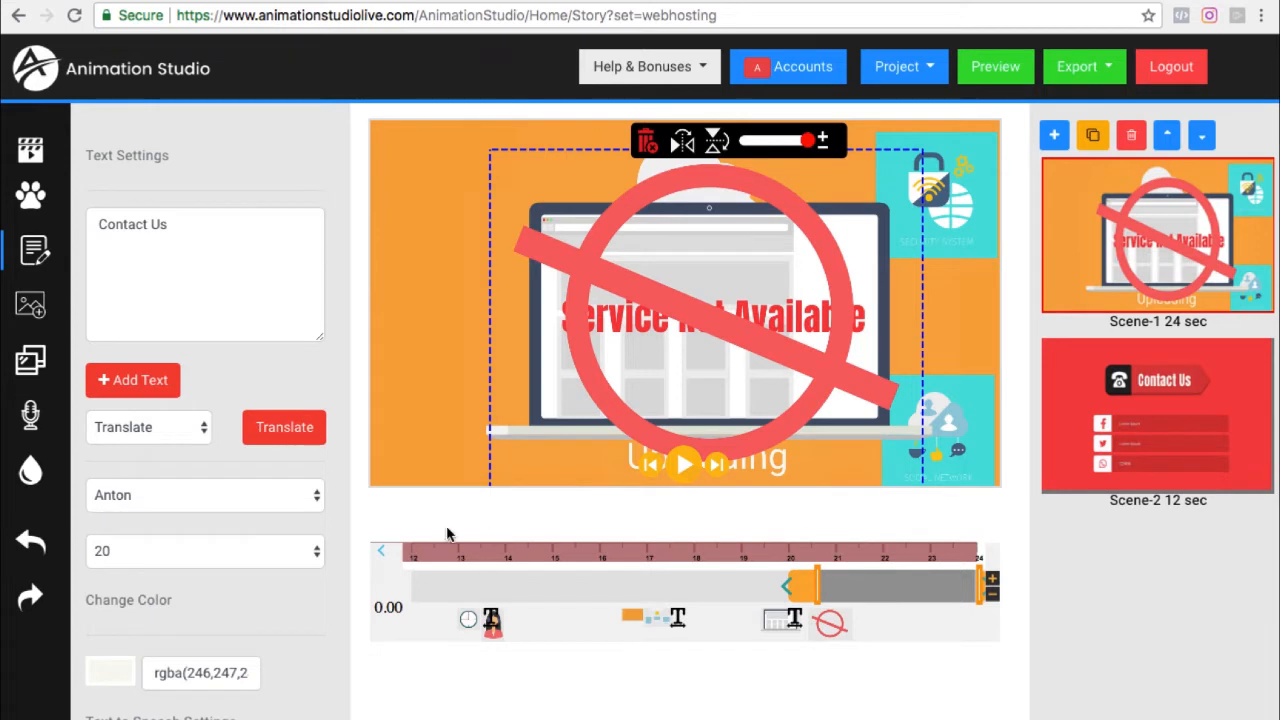
left_click(418, 561)
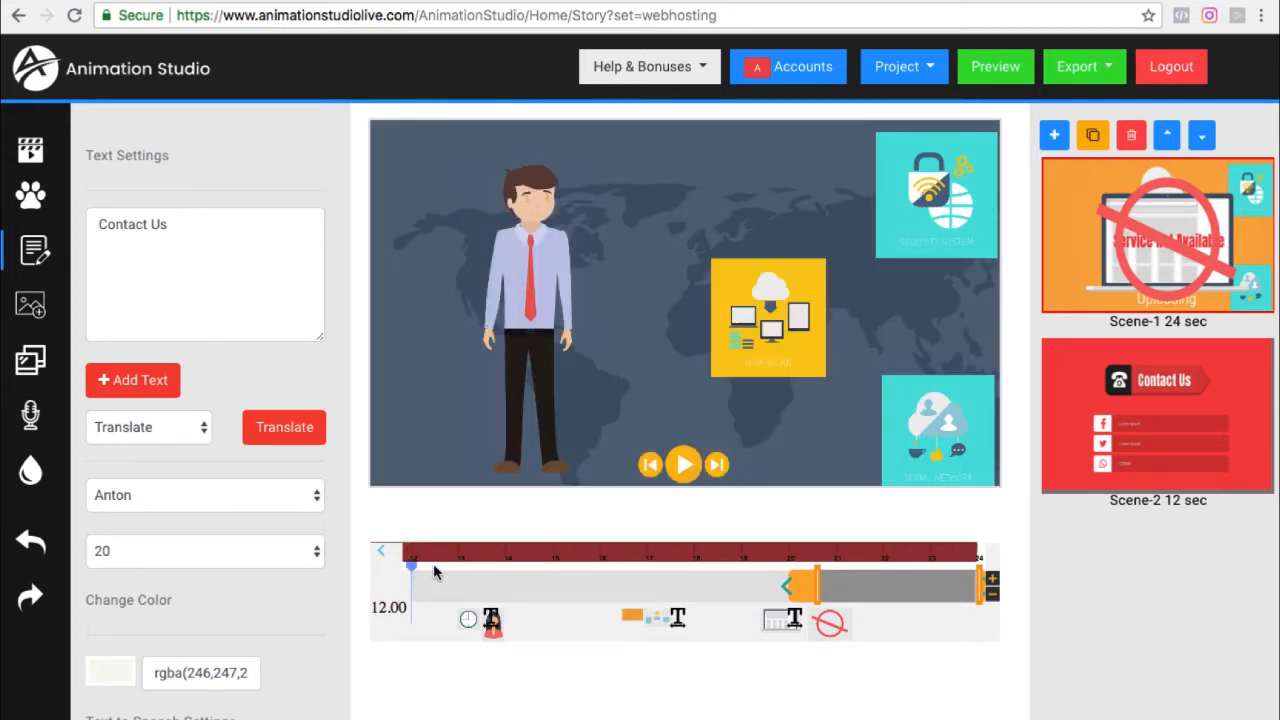
left_click(534, 276)
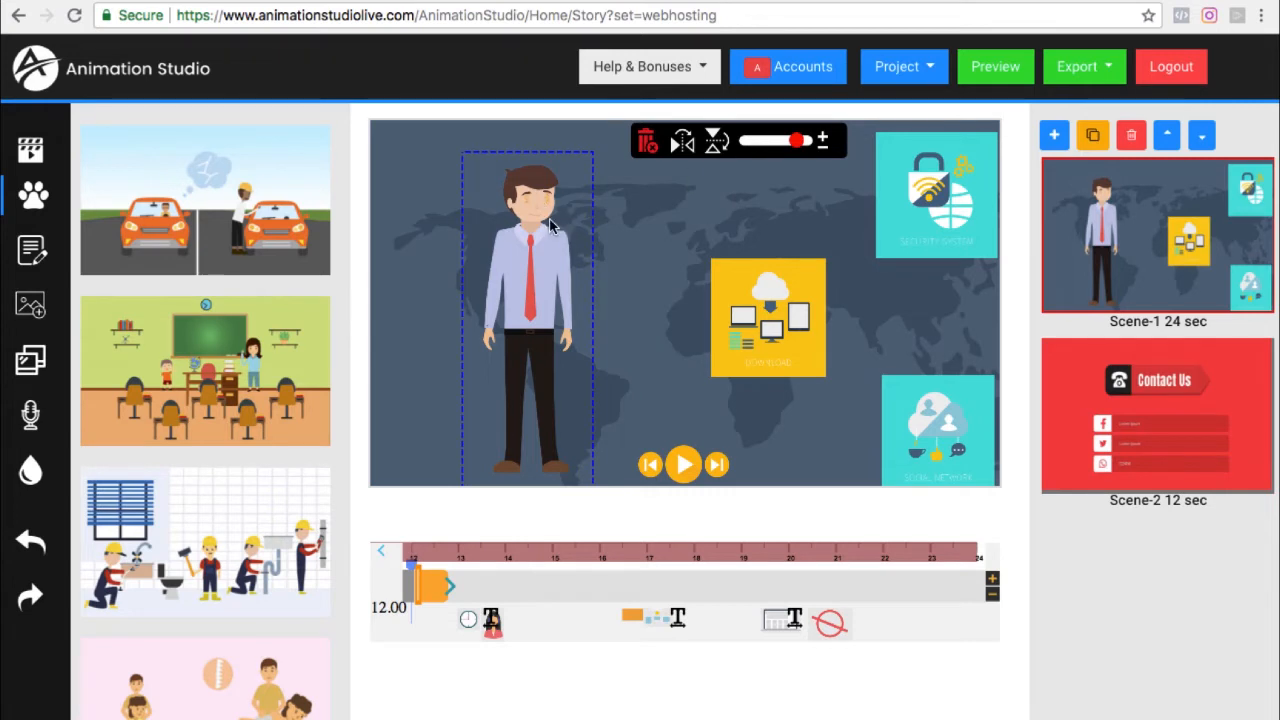
mouse_move(790, 148)
left_mouse_down()
mouse_move(770, 145)
mouse_move(802, 148)
left_mouse_up()
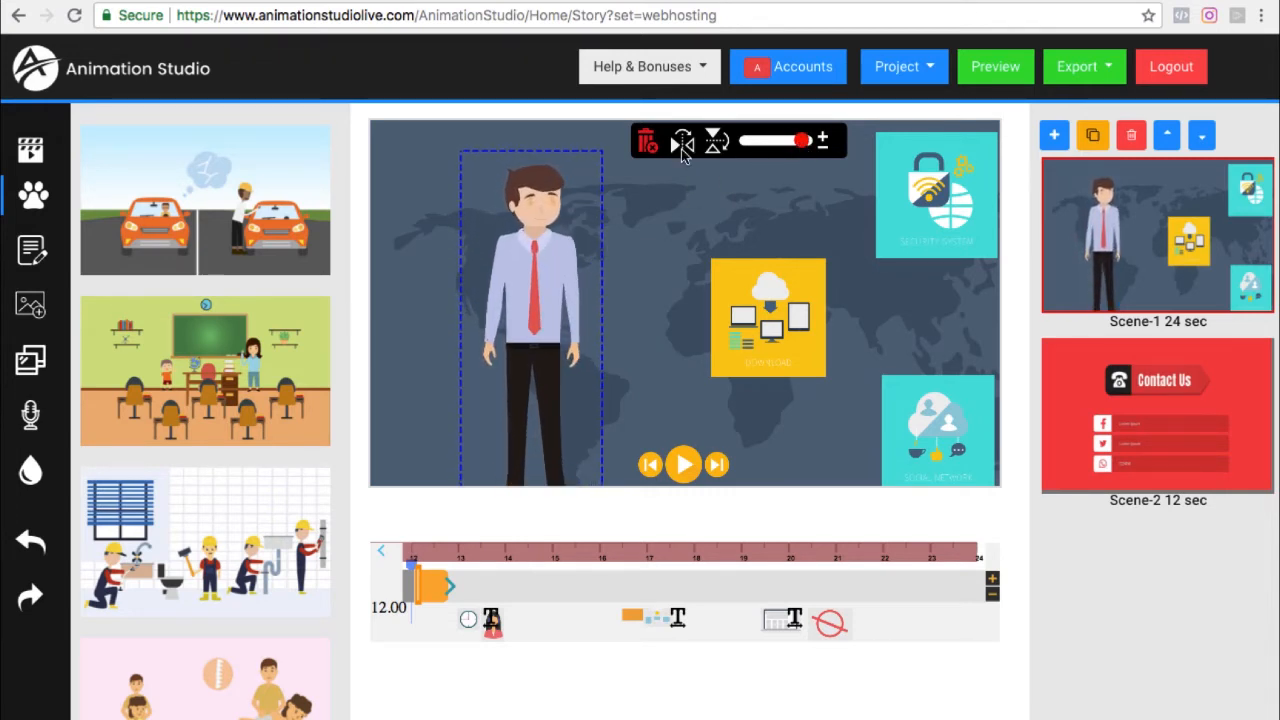
Try flipping the businessman horizontally and vertically, then restore his original orientation
left_click(684, 146)
left_click(716, 145)
left_click(716, 145)
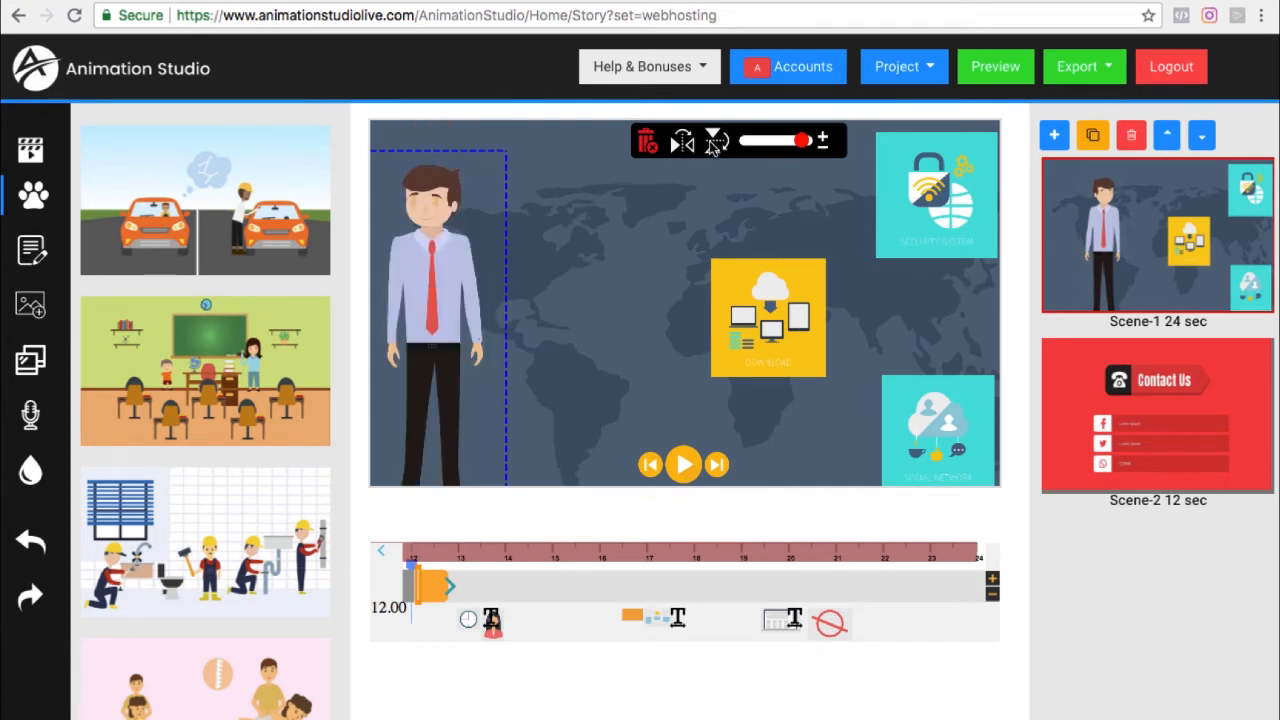
left_click(684, 146)
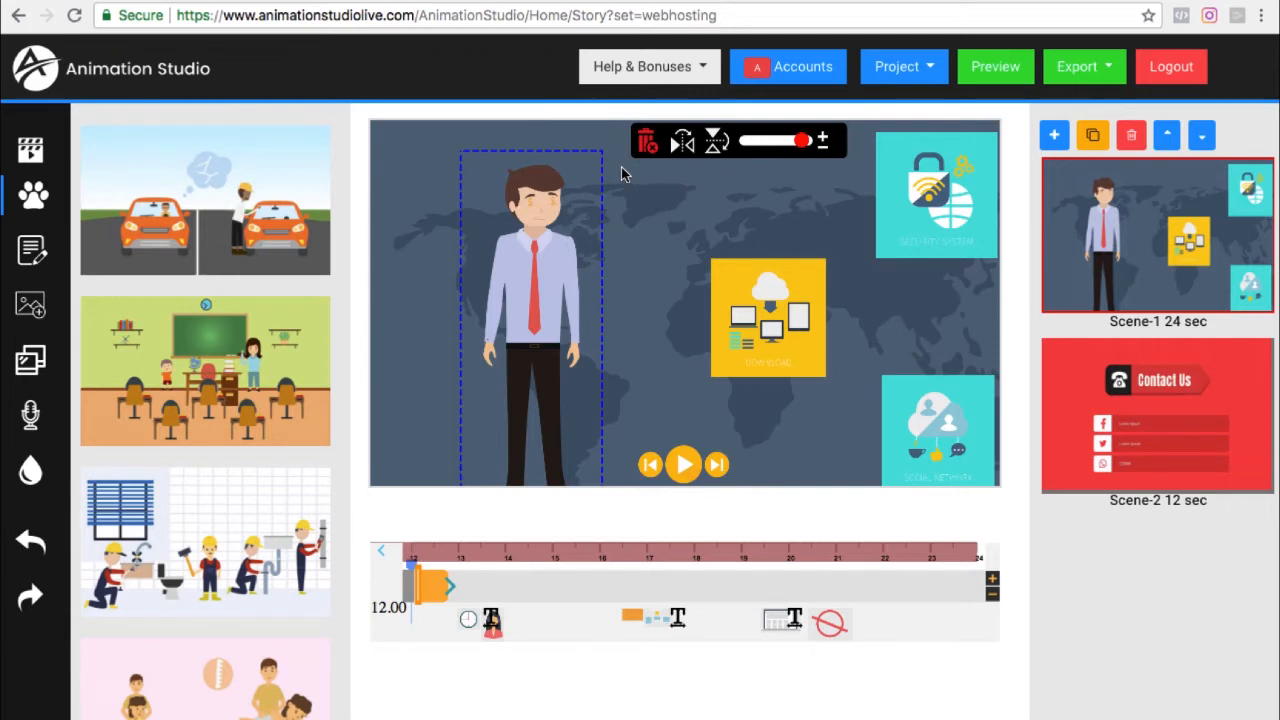
Return to the animated story templates and look through the available business themes
left_click(30, 150)
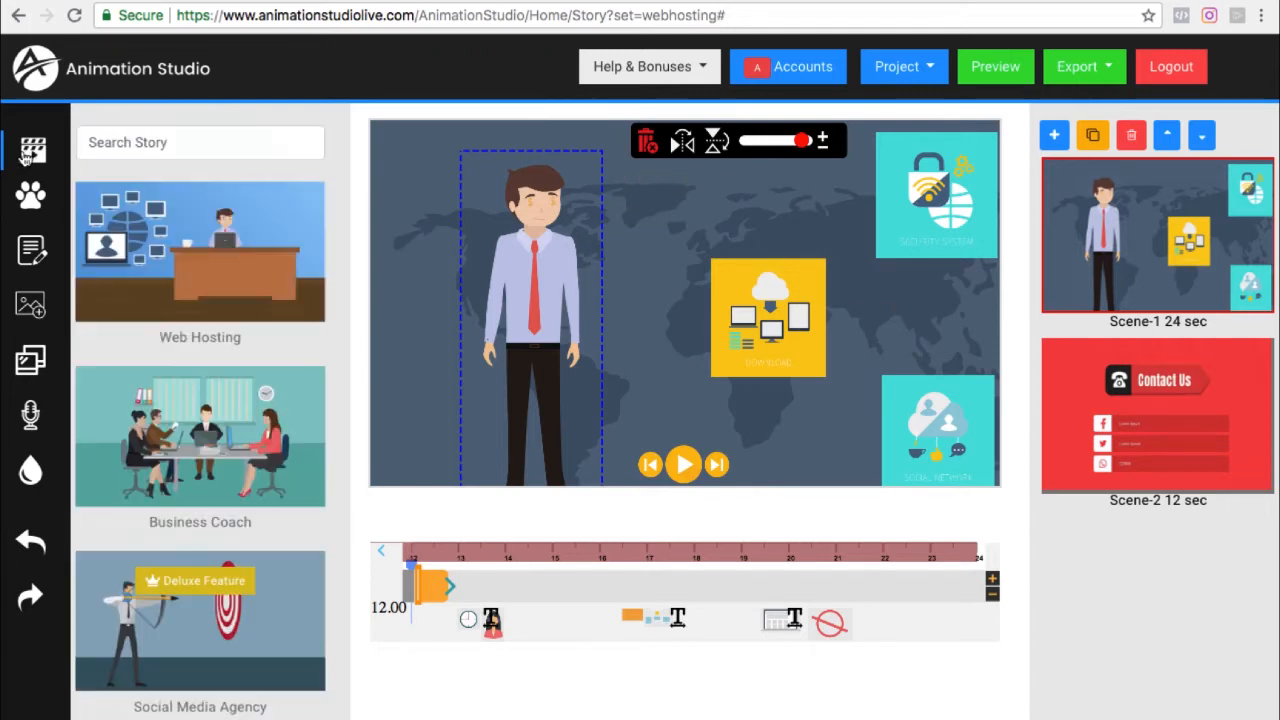
scroll(320, 300, "down", 7)
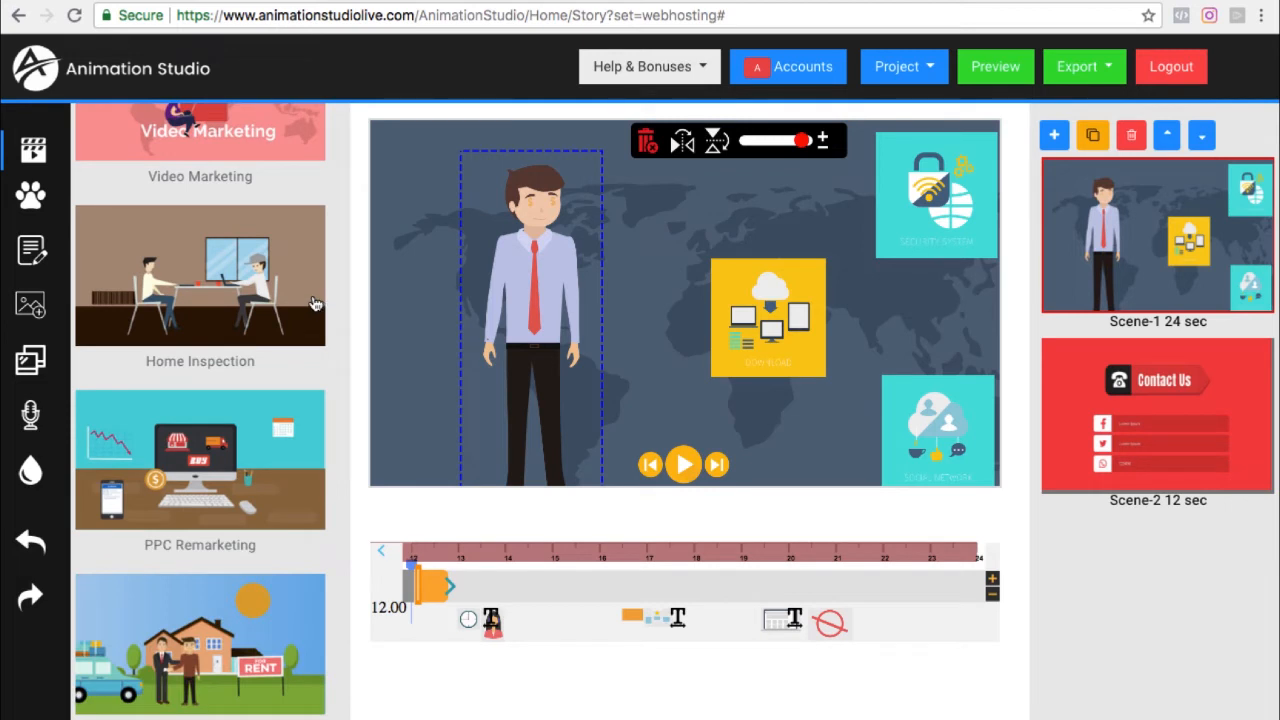
scroll(313, 303, "down", 3)
scroll(313, 303, "up", 4)
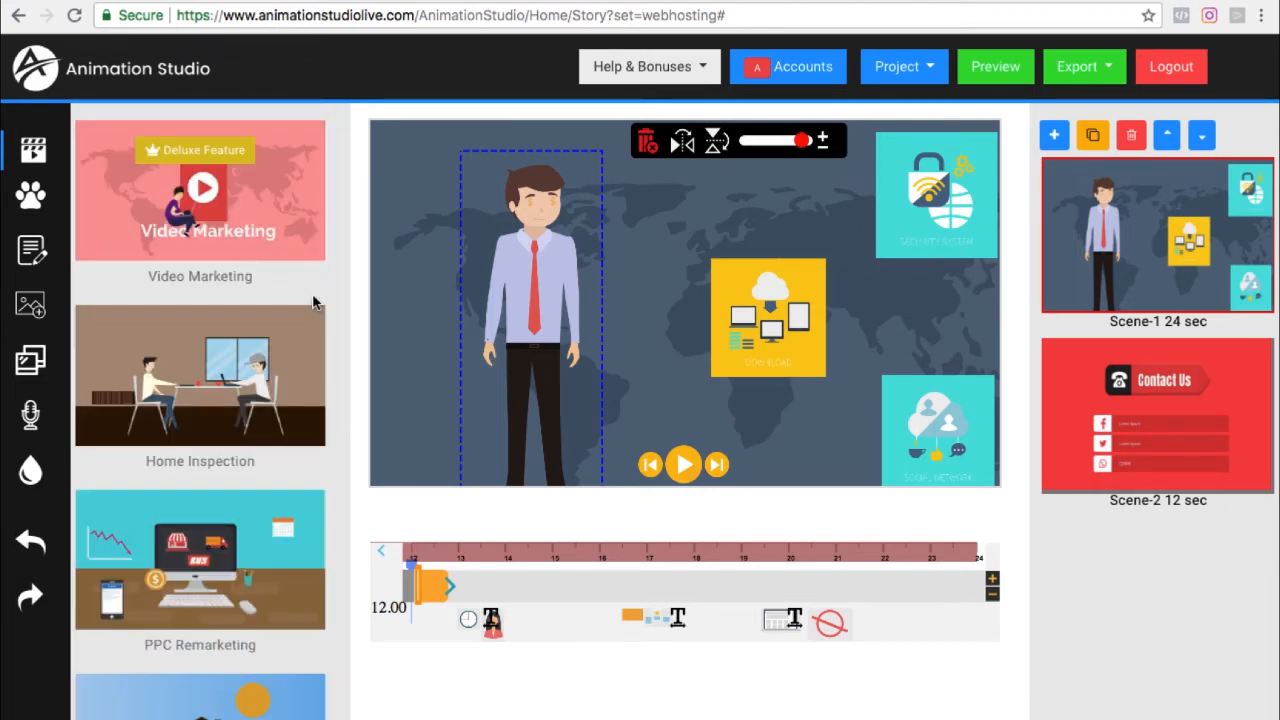
scroll(313, 303, "up", 2)
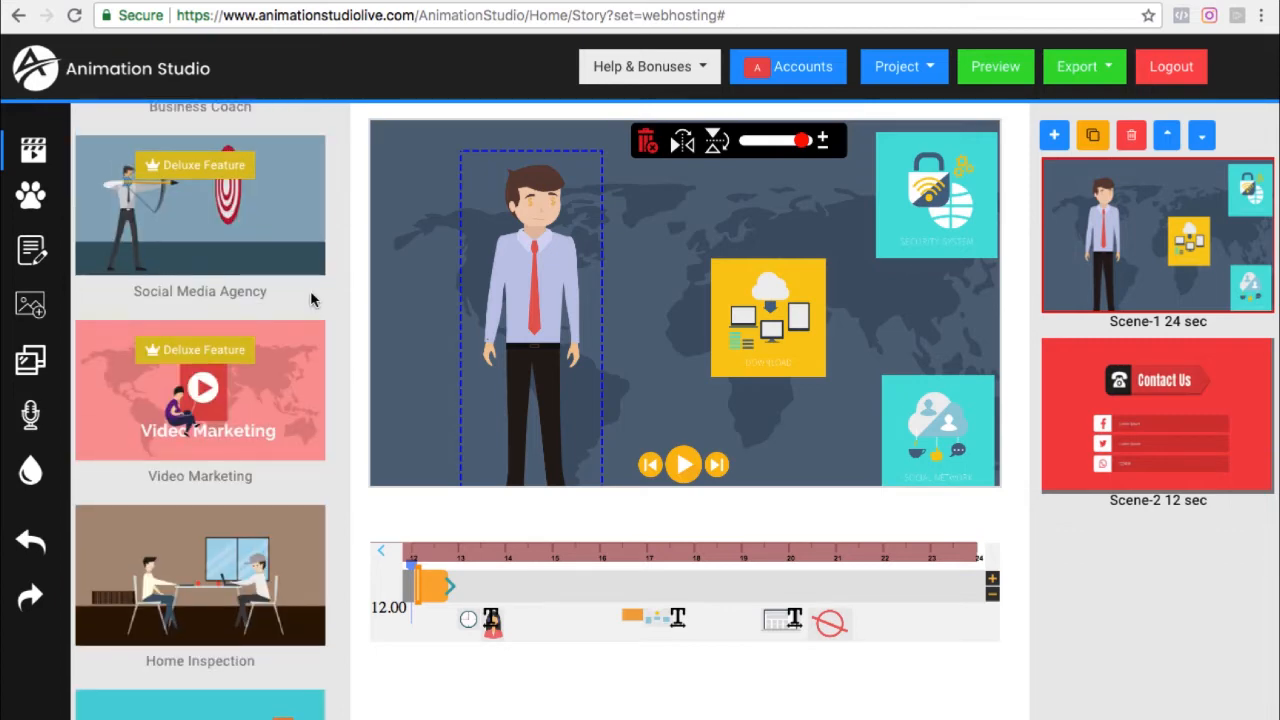
scroll(311, 299, "up", 4)
scroll(313, 301, "down", 4)
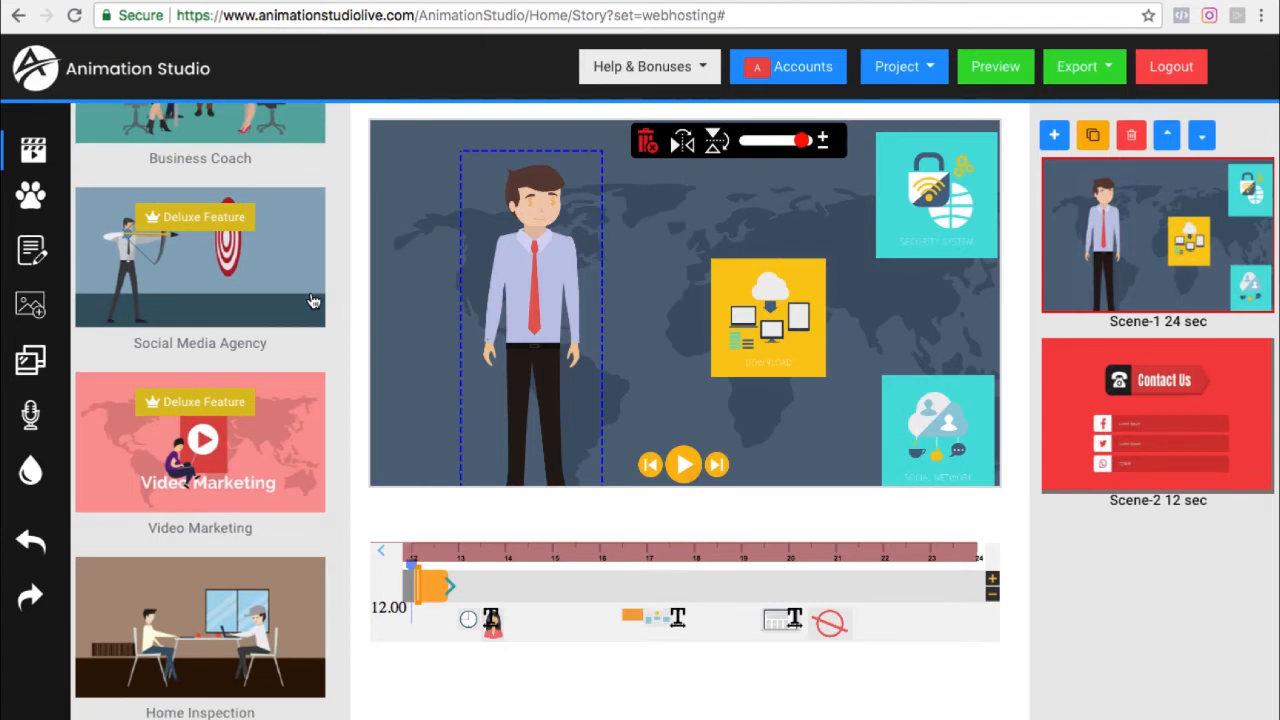
scroll(313, 301, "down", 1)
scroll(313, 301, "down", 4)
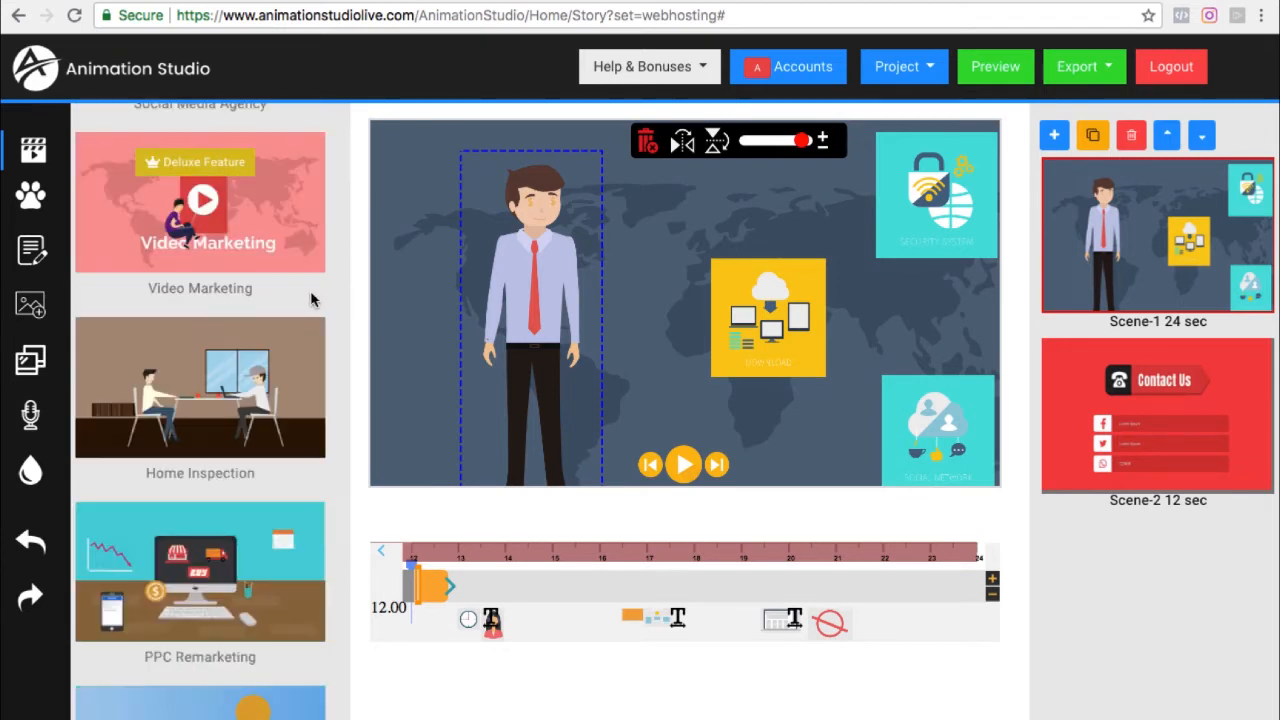
scroll(311, 299, "down", 1)
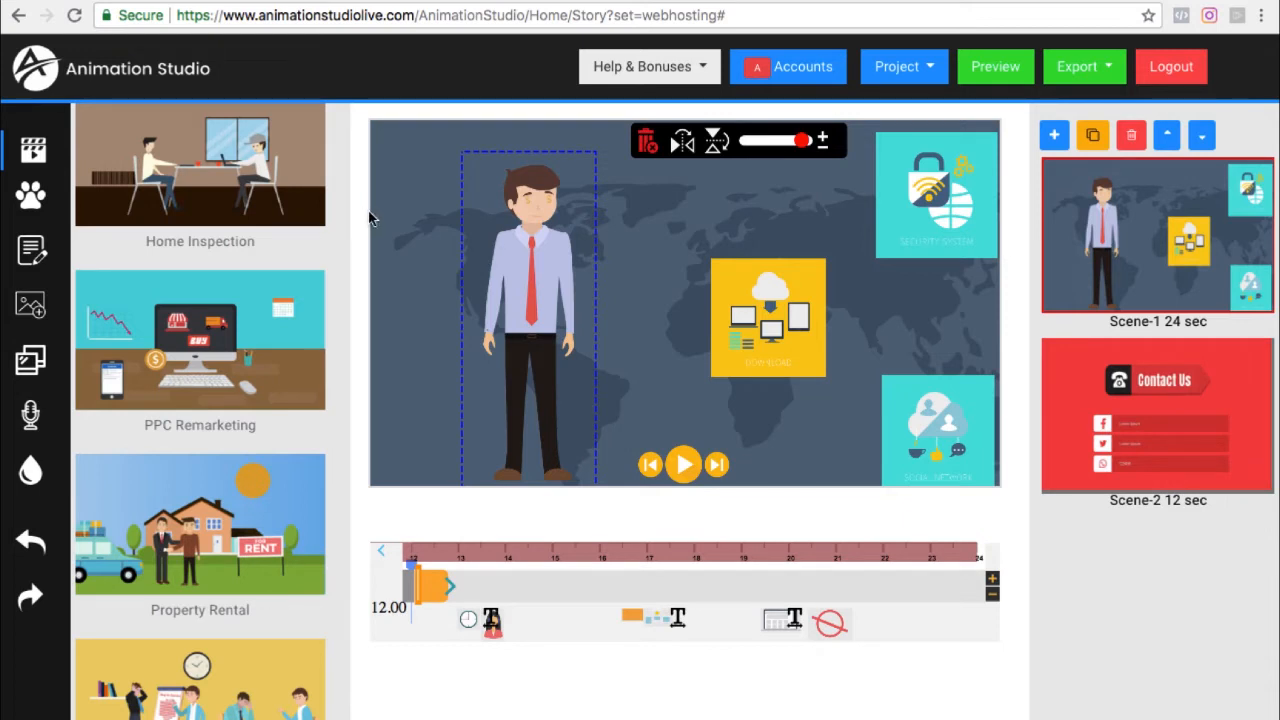
scroll(316, 200, "up", 3)
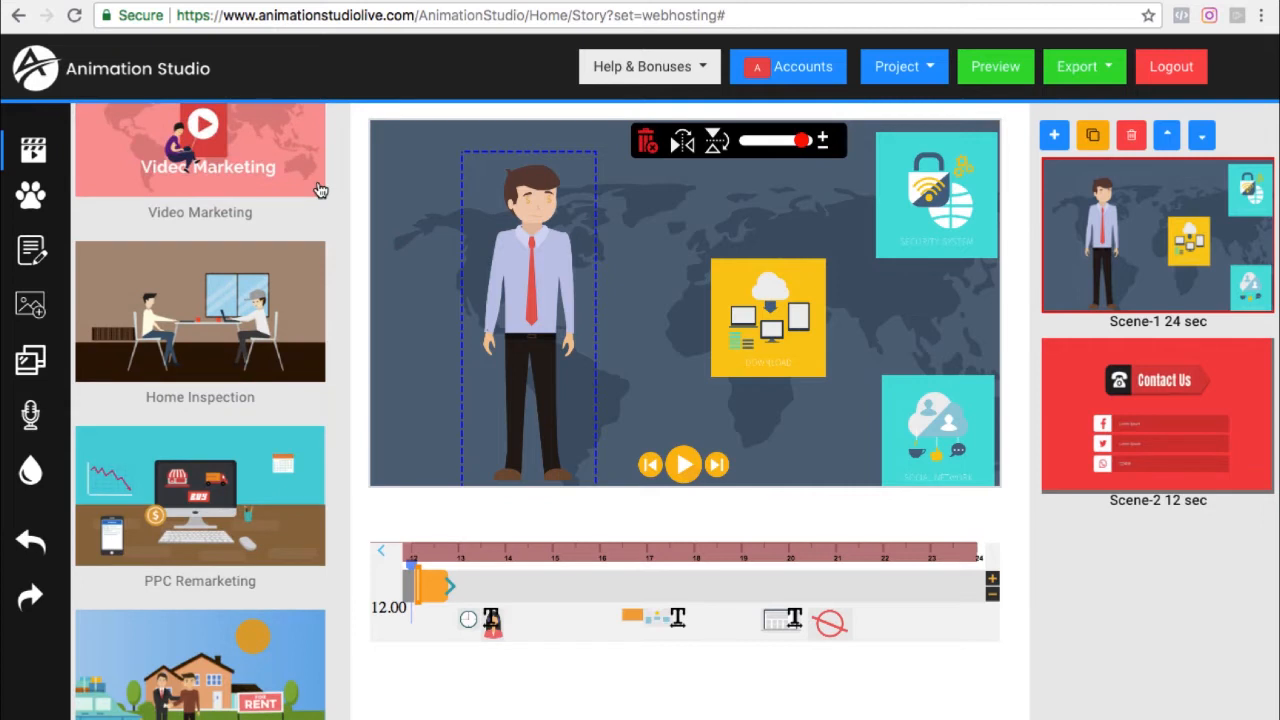
scroll(320, 190, "down", 2)
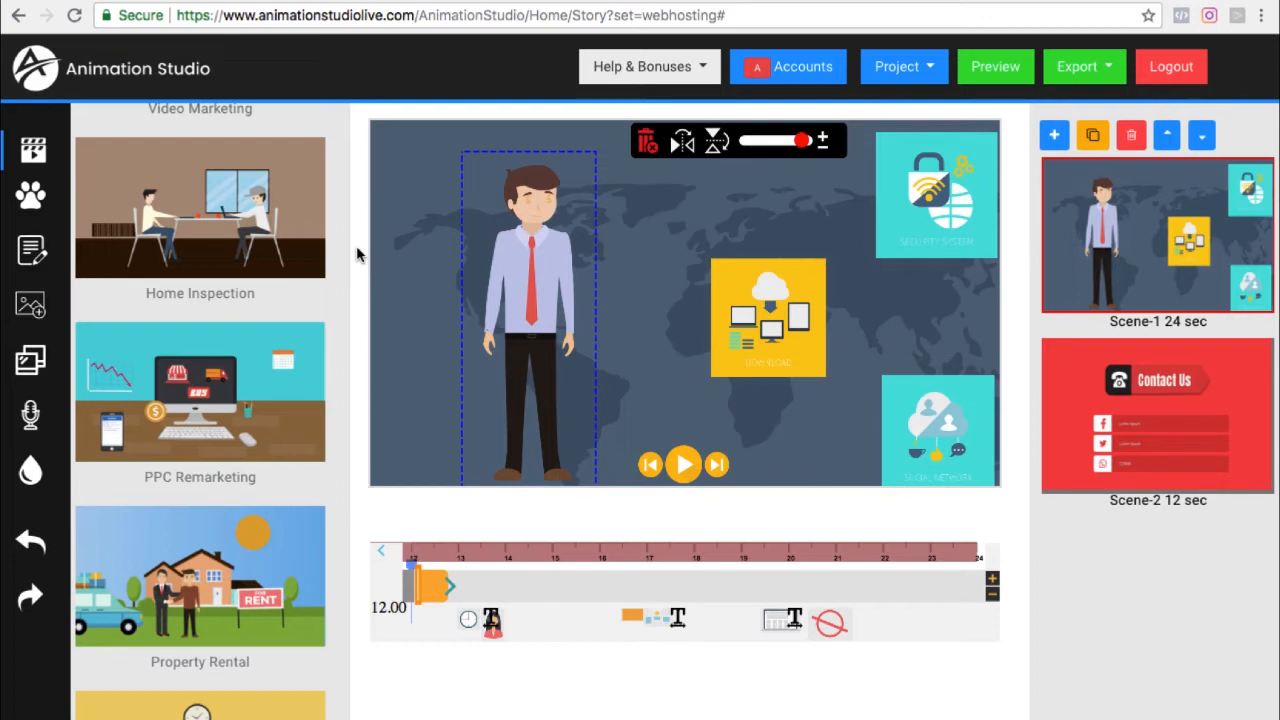
Start a new blank project, accepting the loss of unsaved settings
left_click(926, 72)
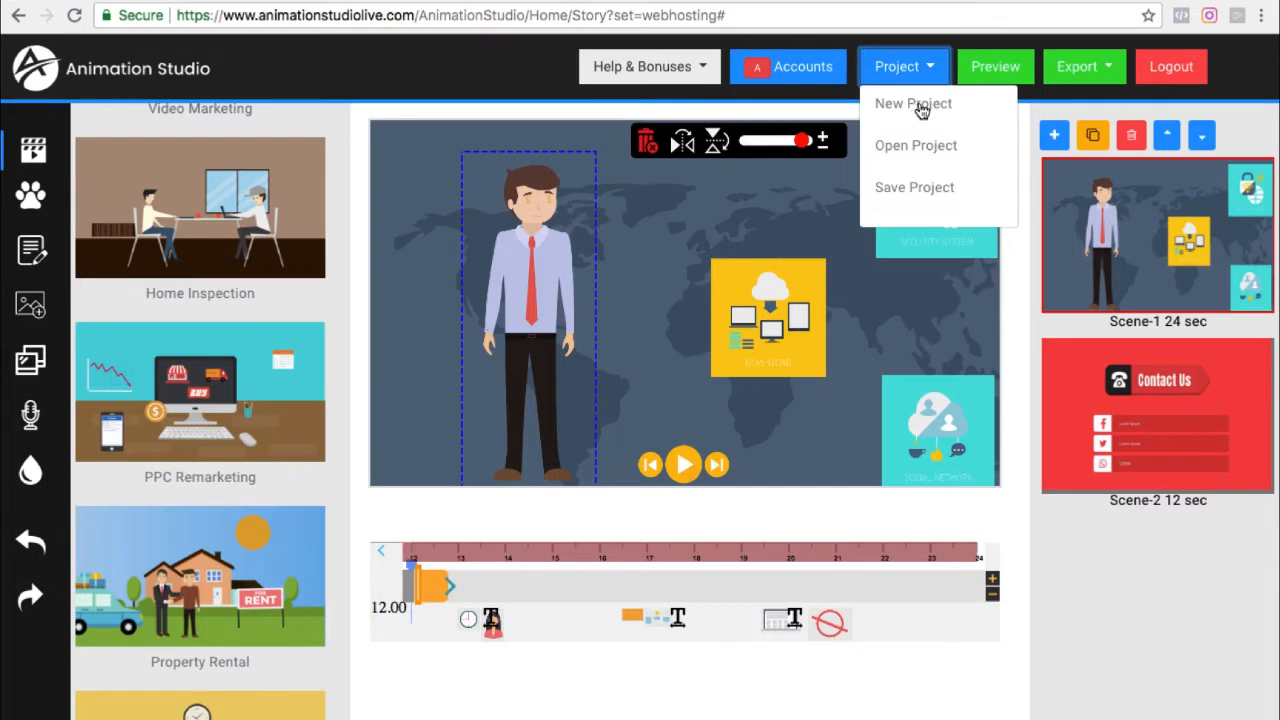
left_click(921, 106)
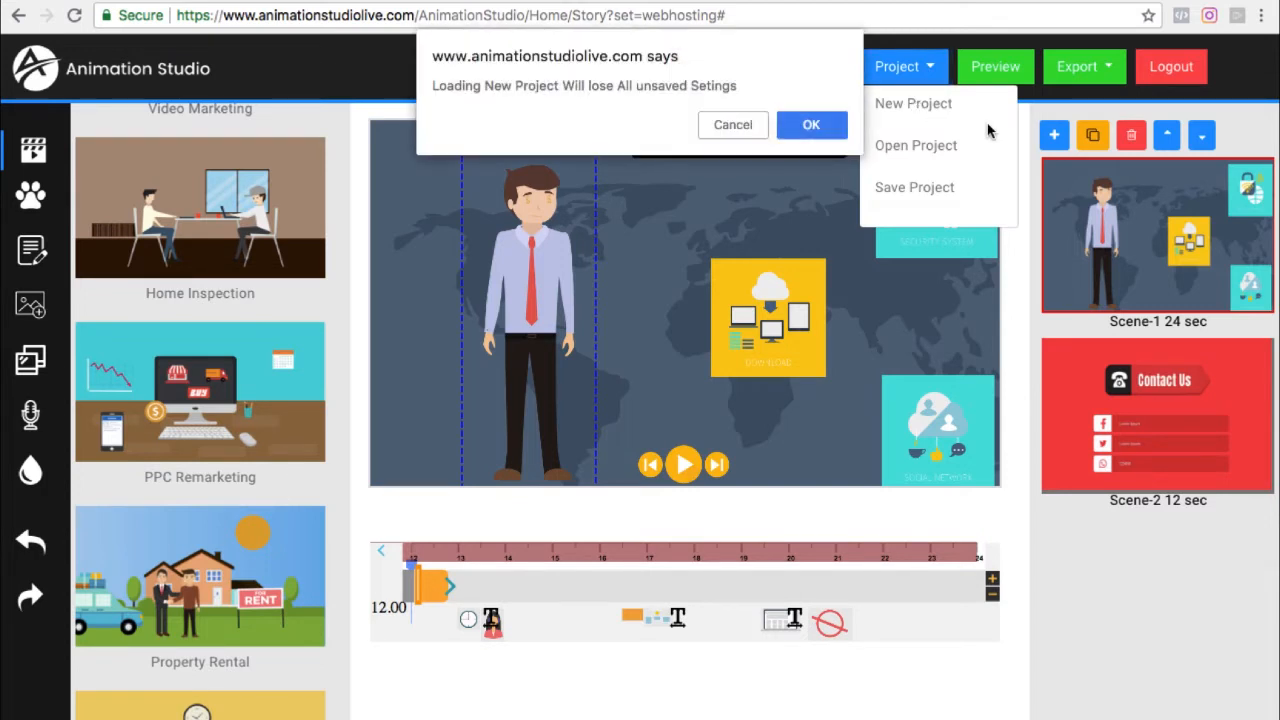
left_click(811, 126)
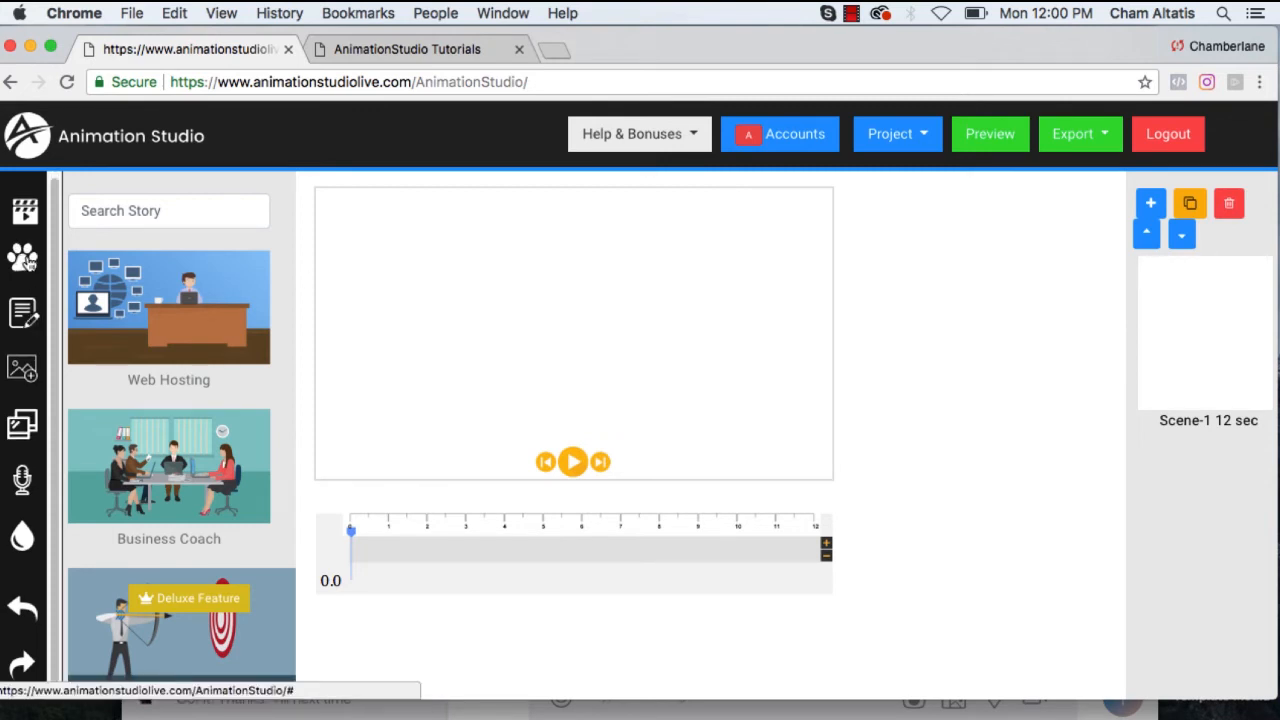
Open the character library, look through its themed sets, and view the items in the car breakdown set
left_click(22, 258)
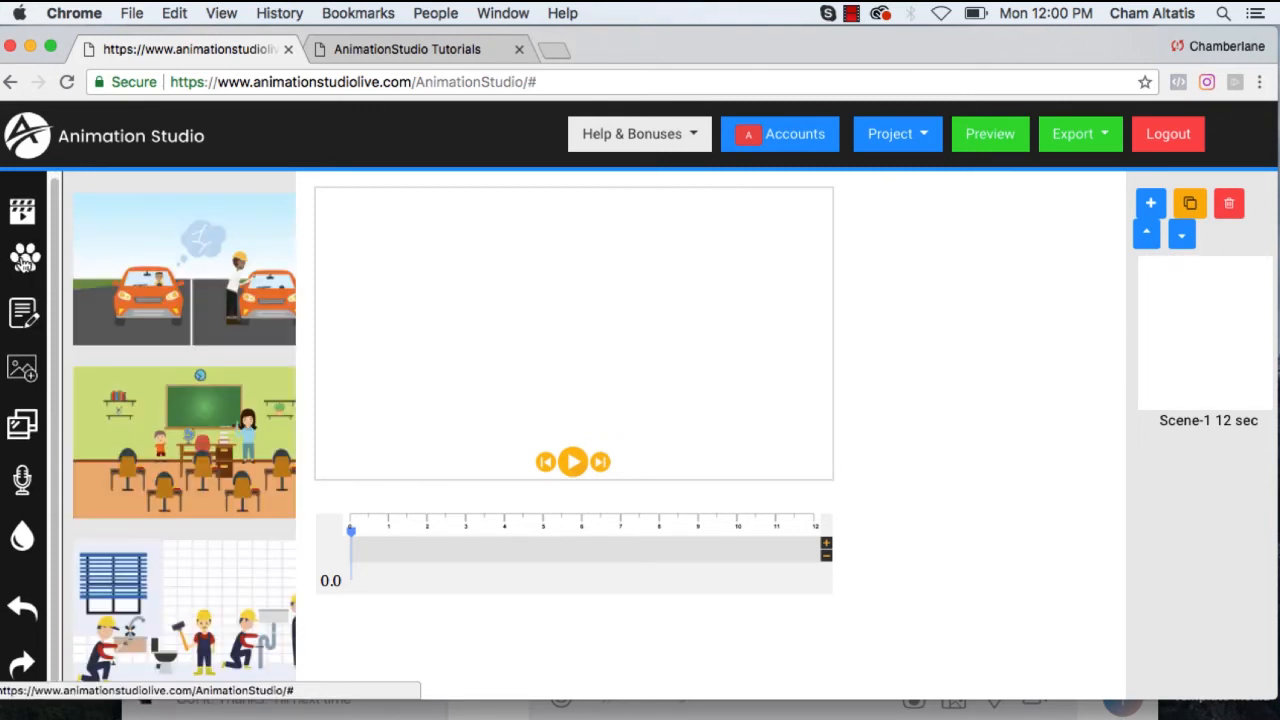
scroll(185, 309, "down", 10)
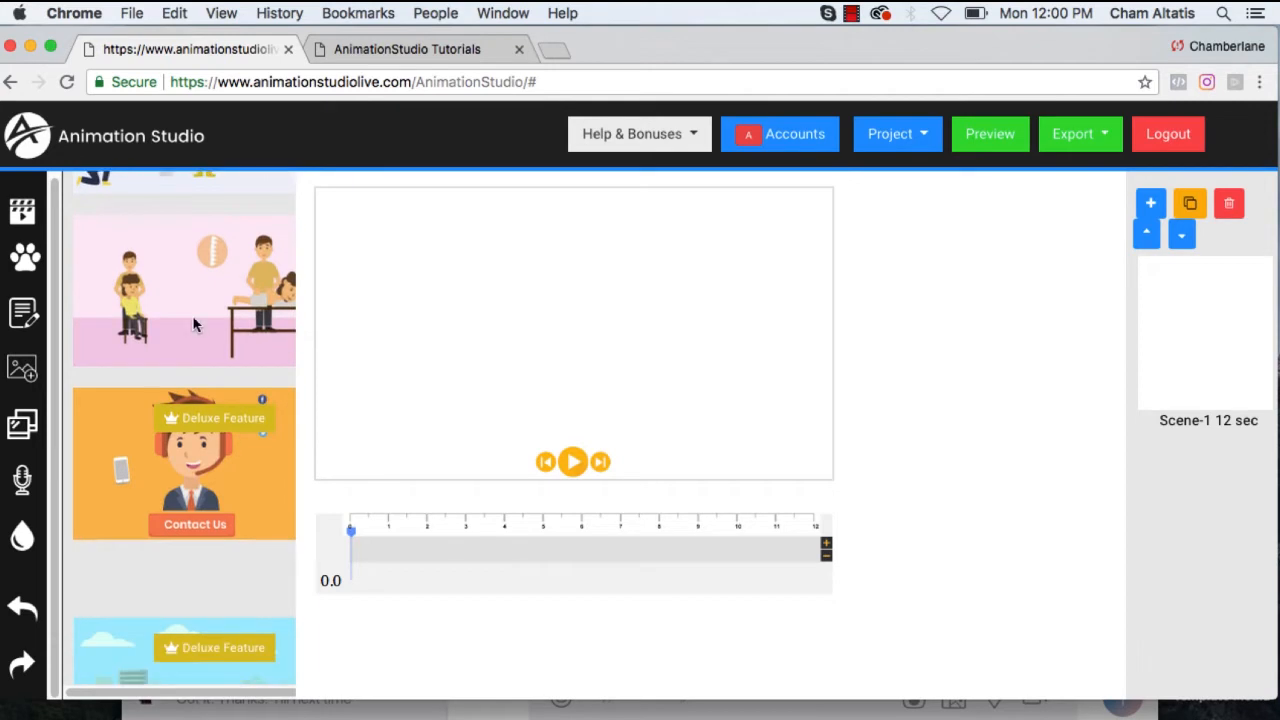
scroll(197, 328, "up", 10)
scroll(260, 320, "down", 1)
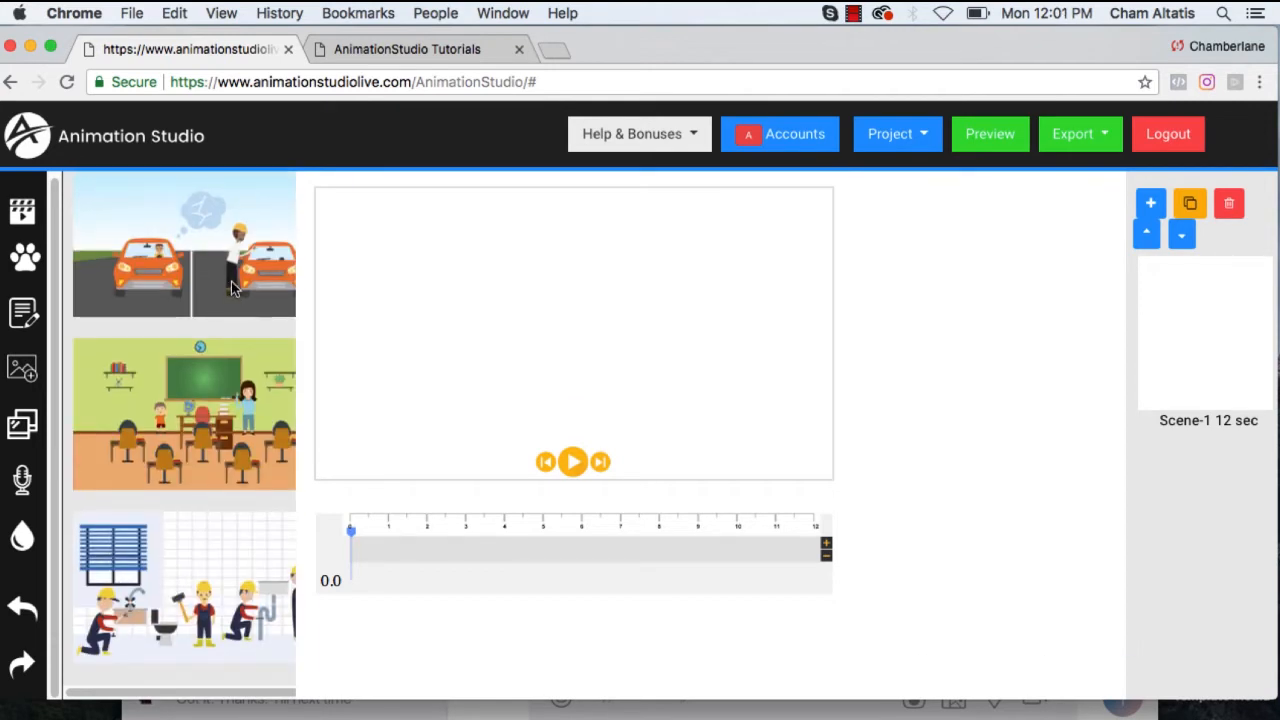
scroll(234, 288, "down", 3)
scroll(237, 285, "up", 3)
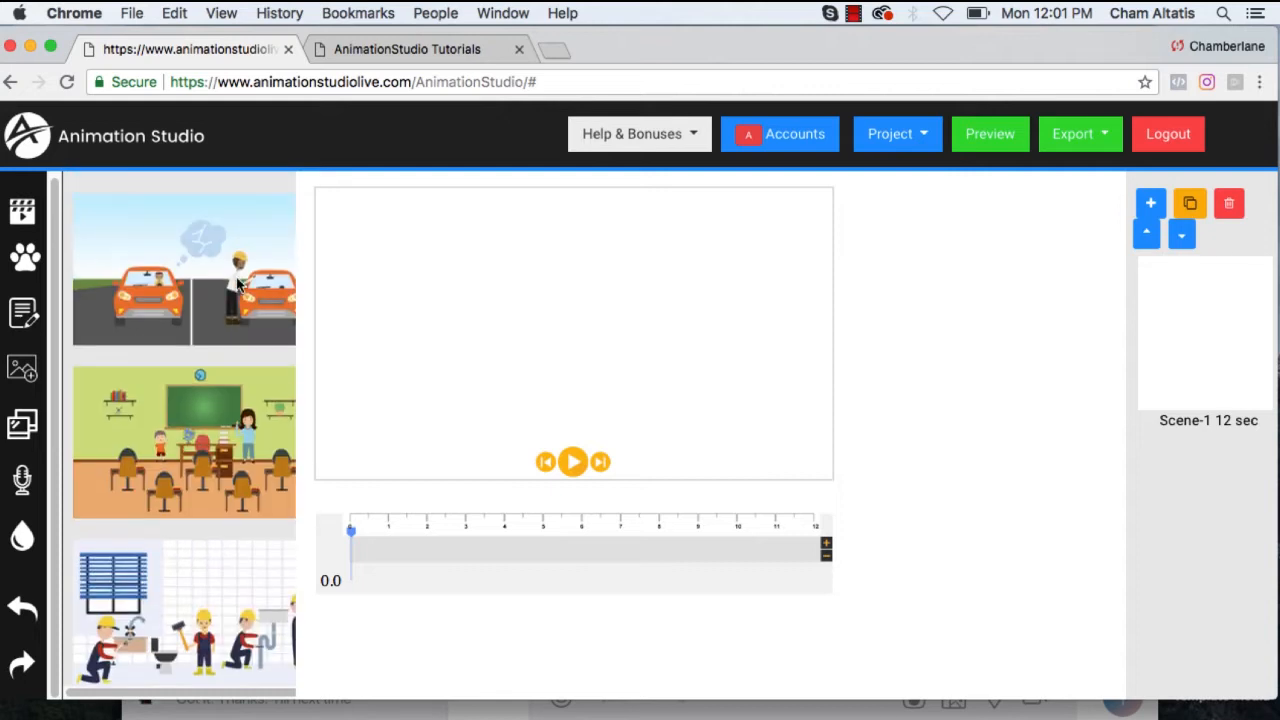
left_click_drag(240, 285, 403, 270)
scroll(251, 329, "down", 2)
scroll(251, 324, "up", 2)
left_click(192, 262)
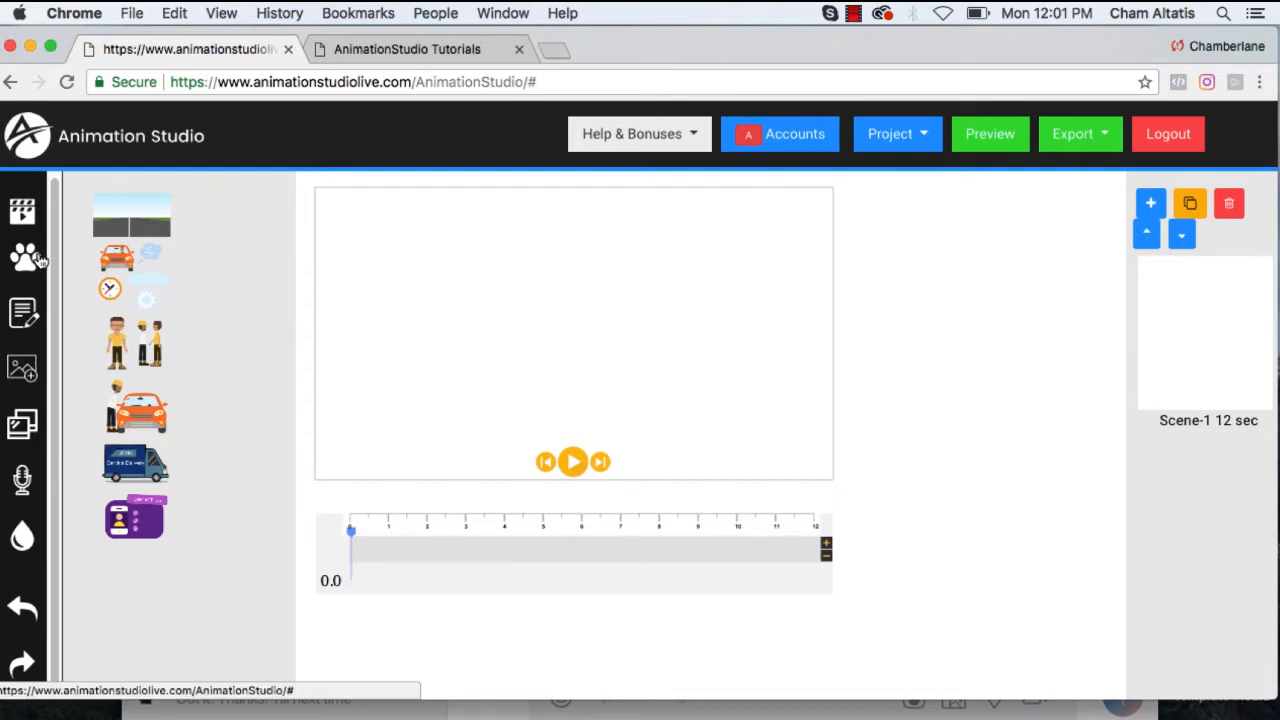
Return to the themed character sets and look through them down to the family living-room set
left_click(22, 258)
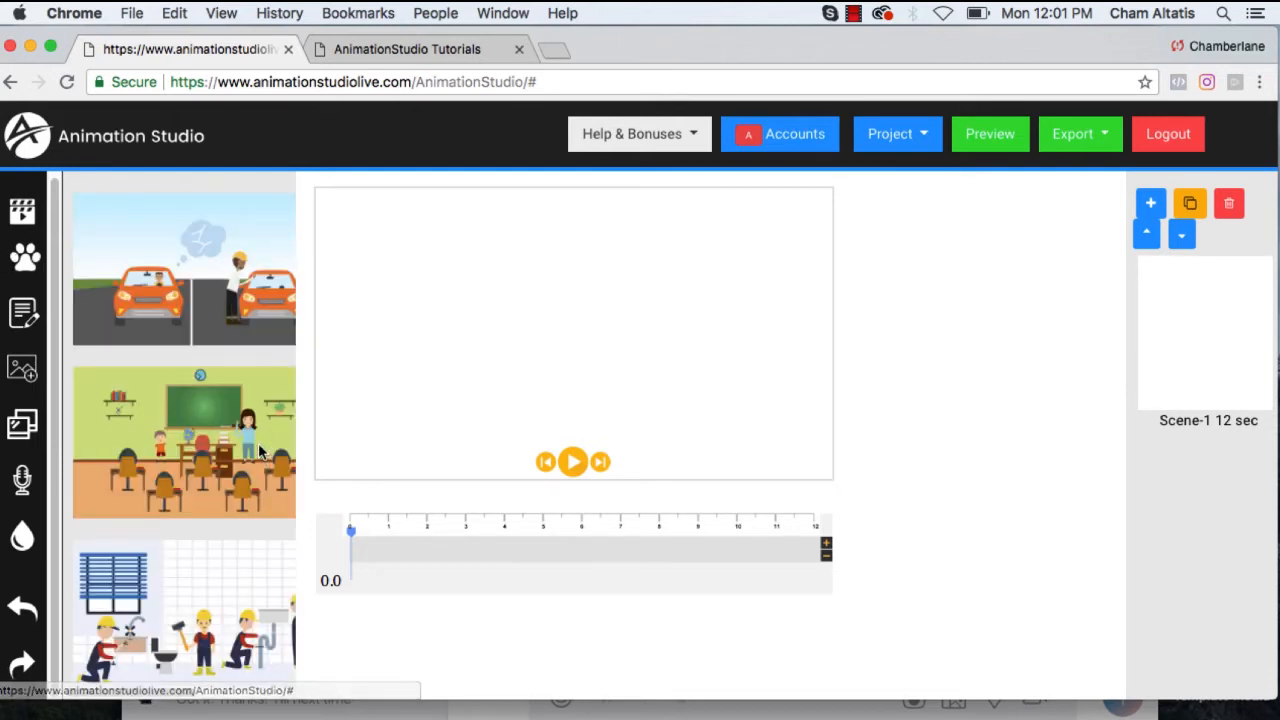
scroll(260, 452, "down", 5)
scroll(260, 452, "down", 3)
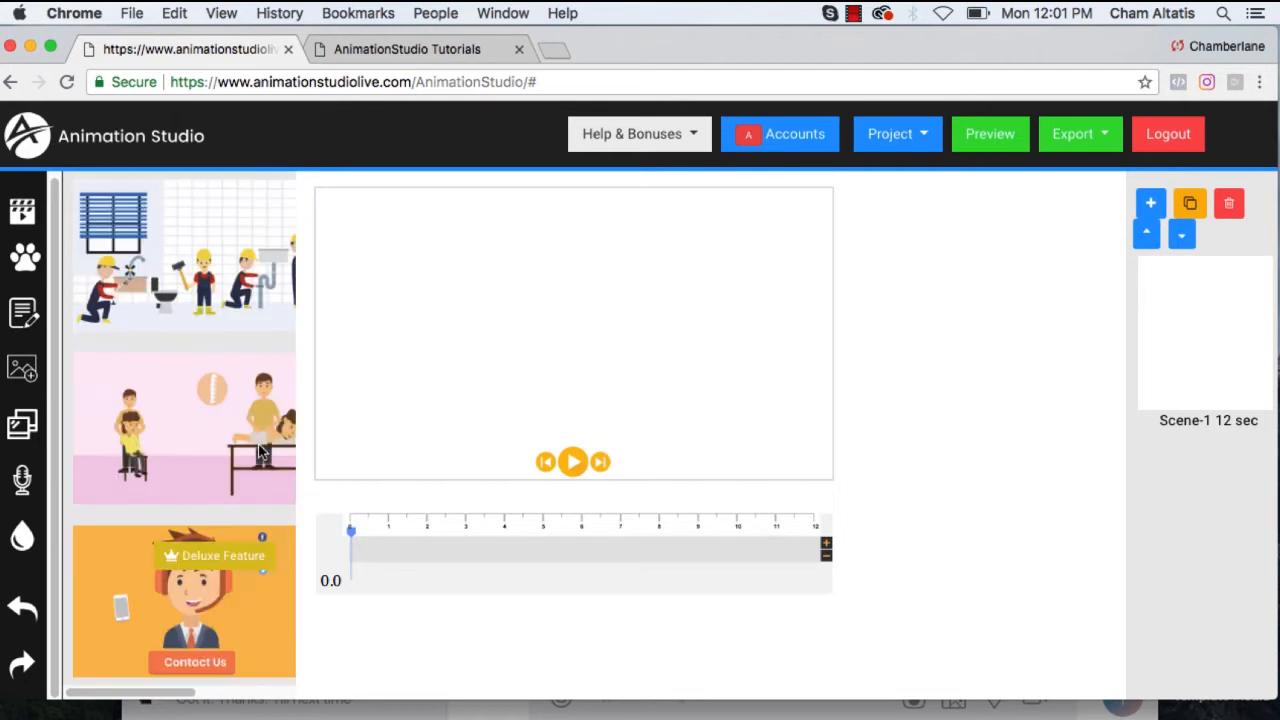
scroll(256, 448, "down", 5)
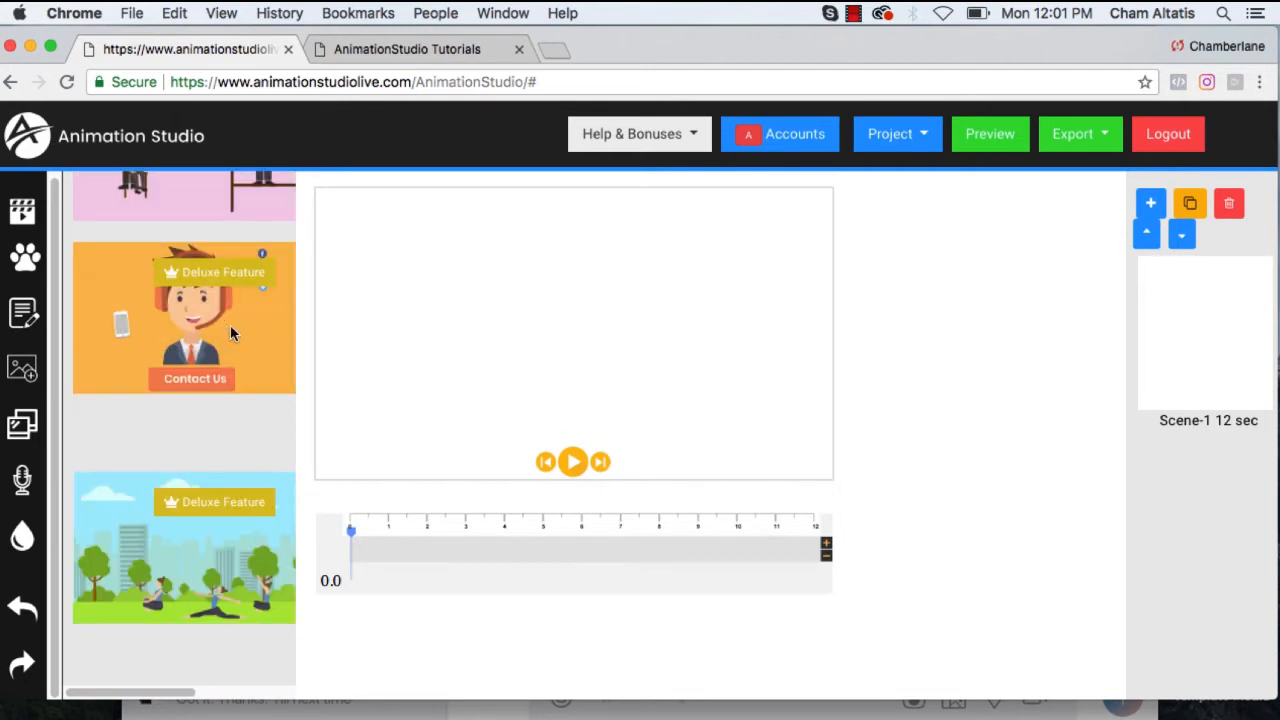
scroll(228, 325, "down", 5)
scroll(238, 350, "up", 7)
scroll(238, 350, "down", 15)
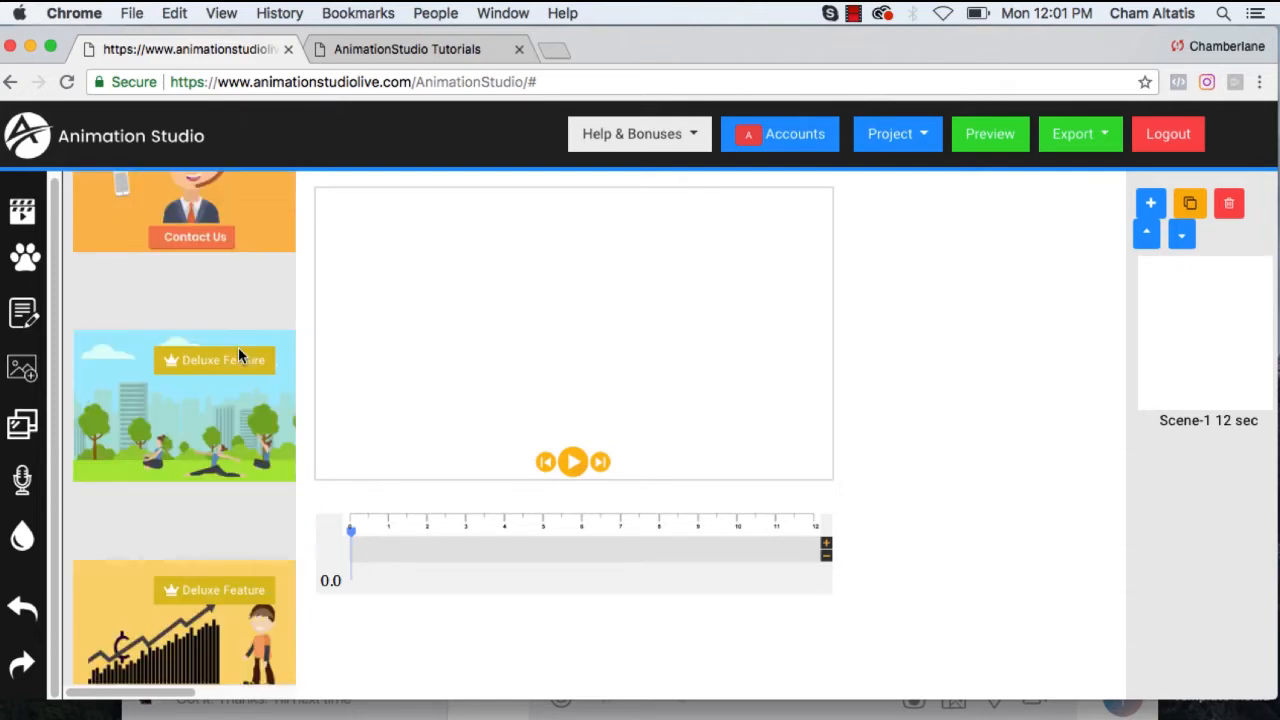
scroll(238, 350, "down", 1)
scroll(238, 347, "up", 7)
scroll(239, 347, "down", 8)
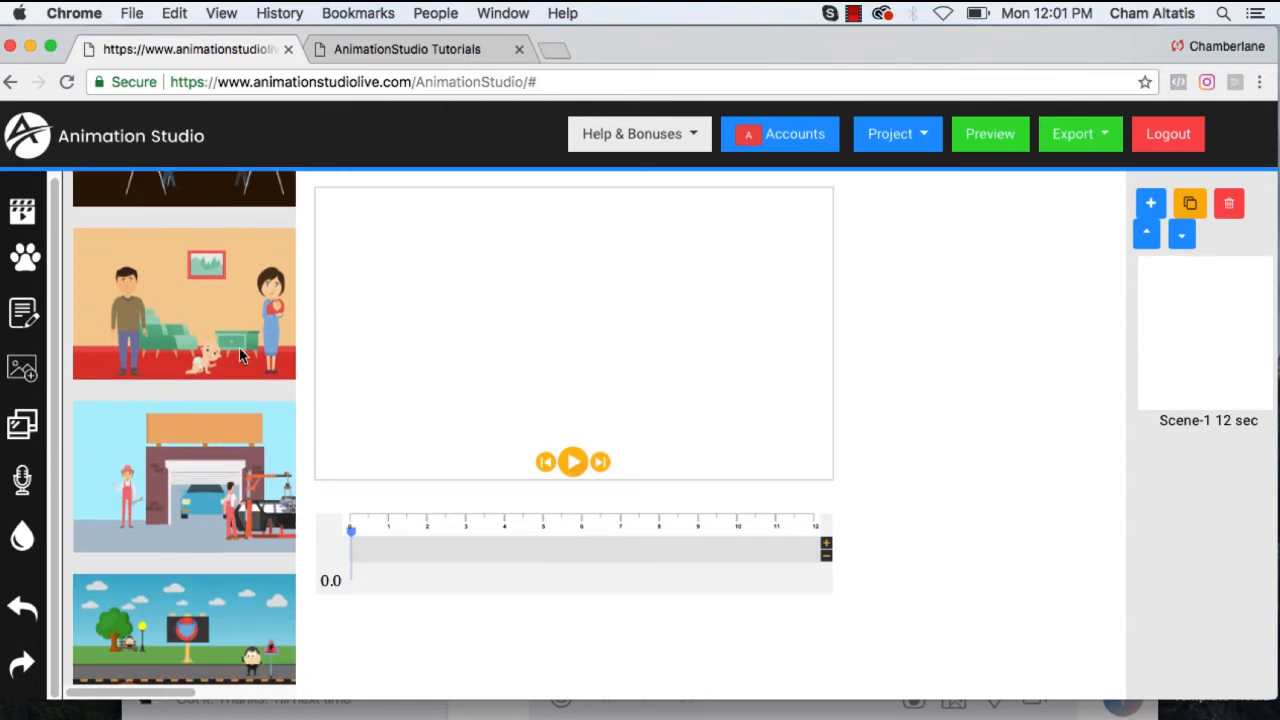
scroll(287, 391, "up", 3)
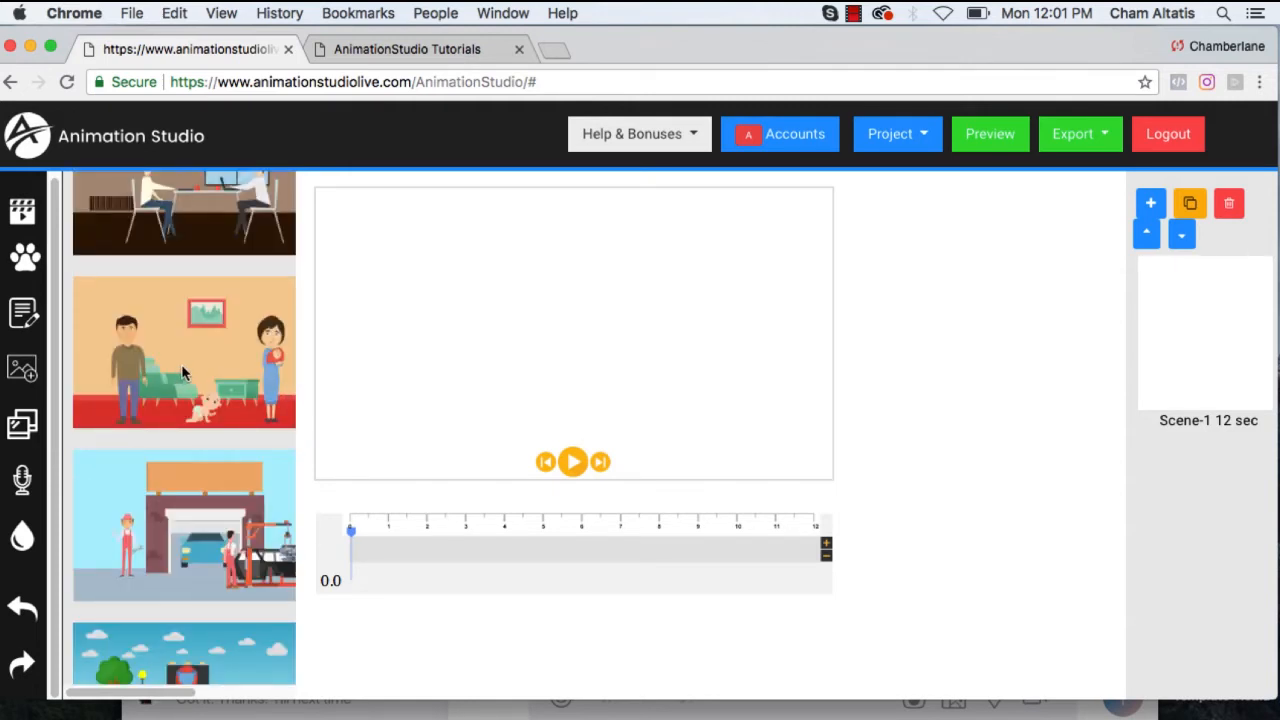
Open the family living-room set and add its background to Scene-1, positioned to fill the whole canvas
left_click(181, 364)
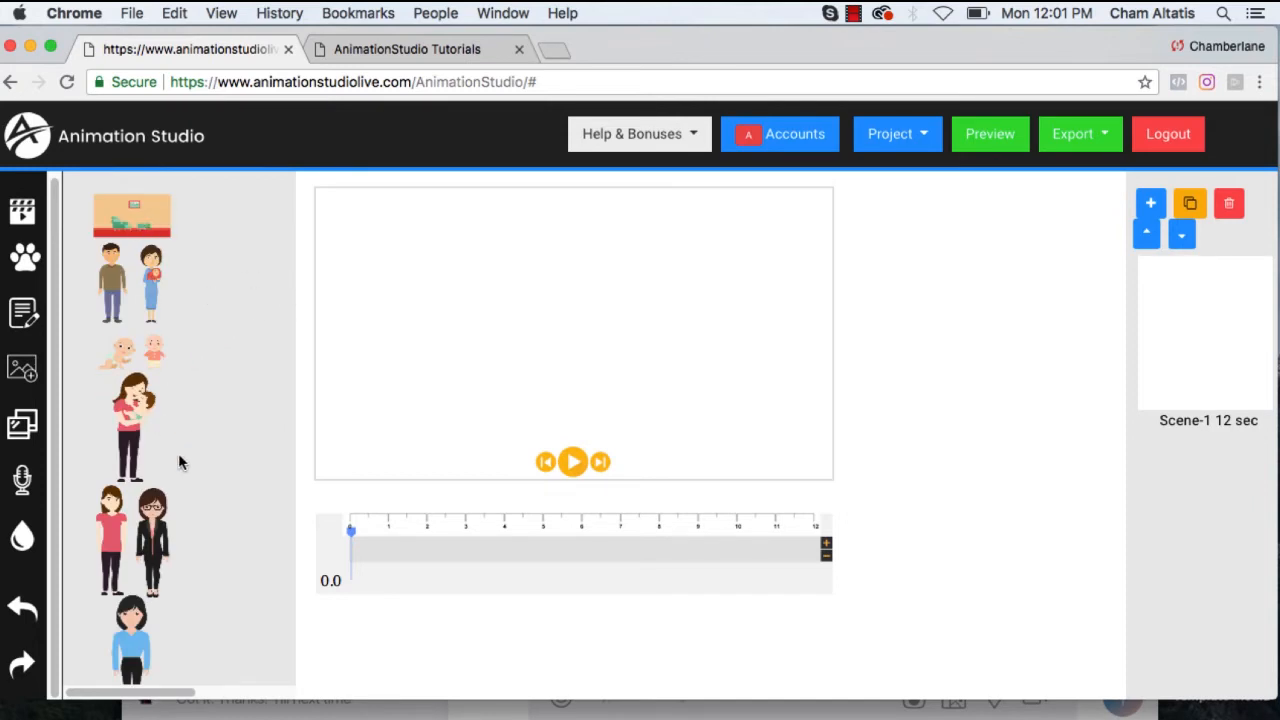
scroll(178, 455, "down", 1)
scroll(178, 455, "down", 3)
scroll(178, 453, "up", 4)
left_click(143, 229)
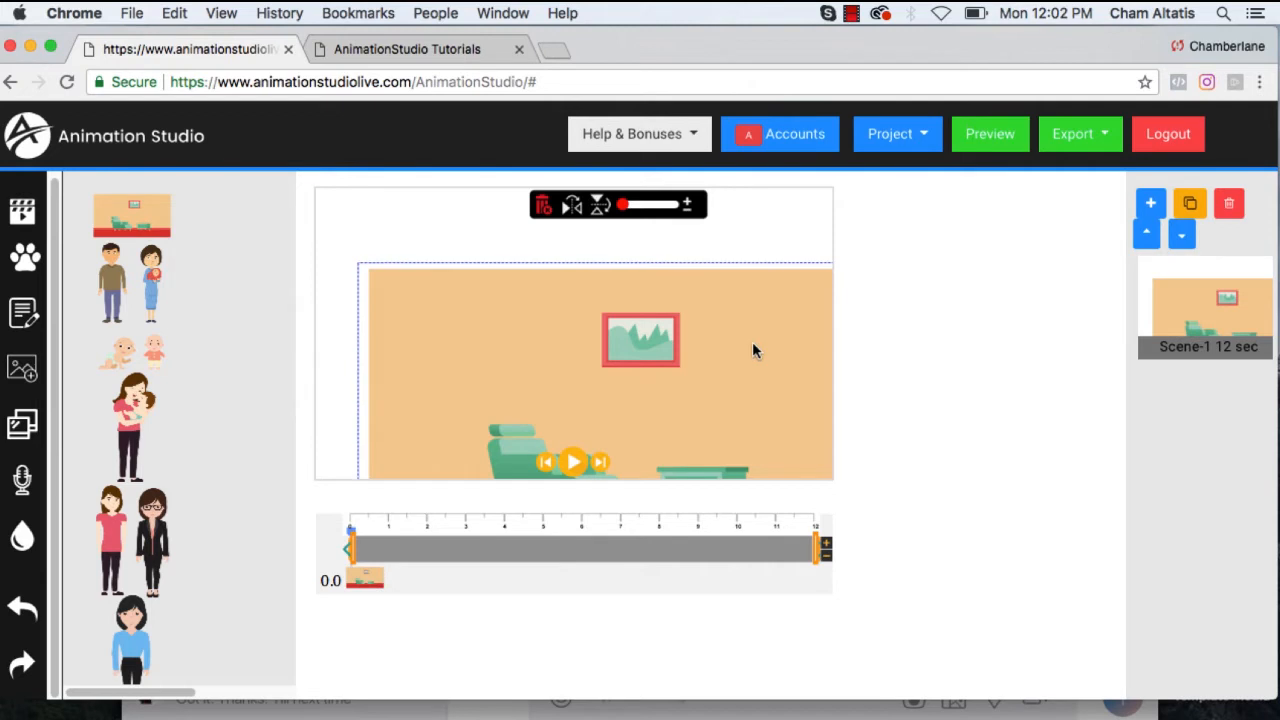
left_click_drag(749, 376, 698, 302)
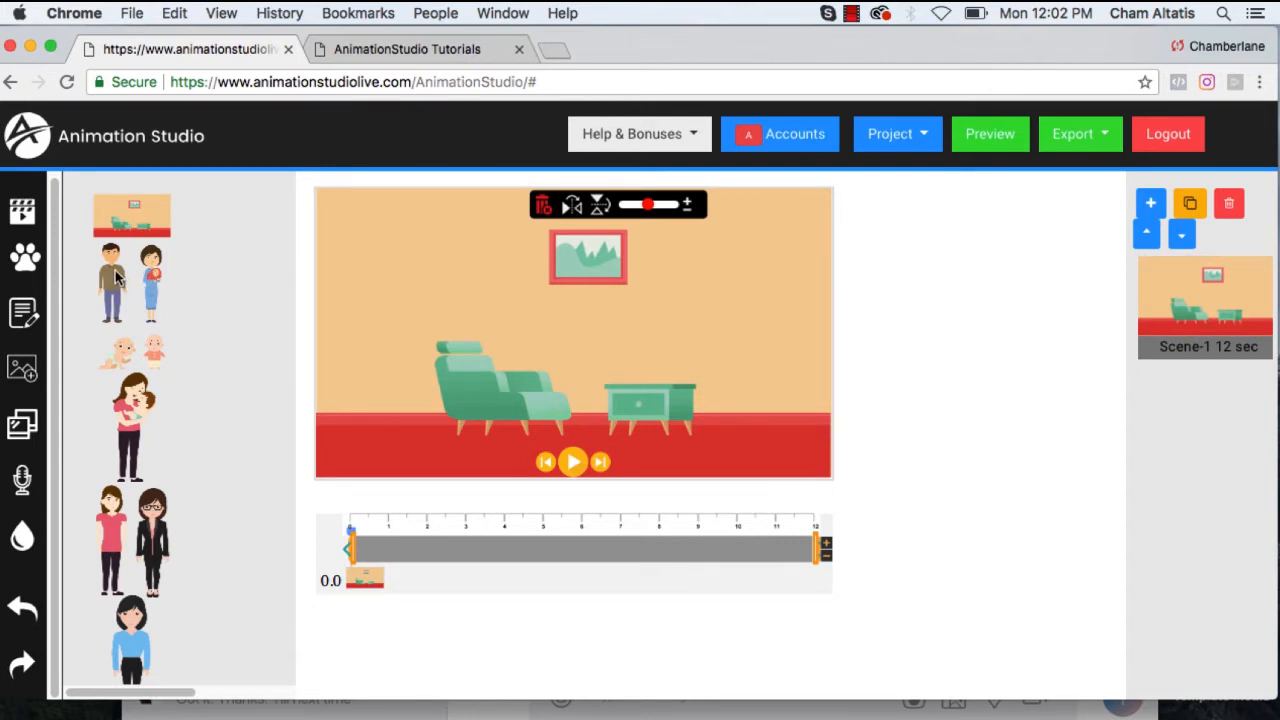
Add the man in the brown sweater to the scene, enlarge him, and stand him in front of the green armchair
left_click_drag(112, 278, 432, 338)
left_click_drag(648, 205, 658, 207)
left_click_drag(466, 338, 466, 291)
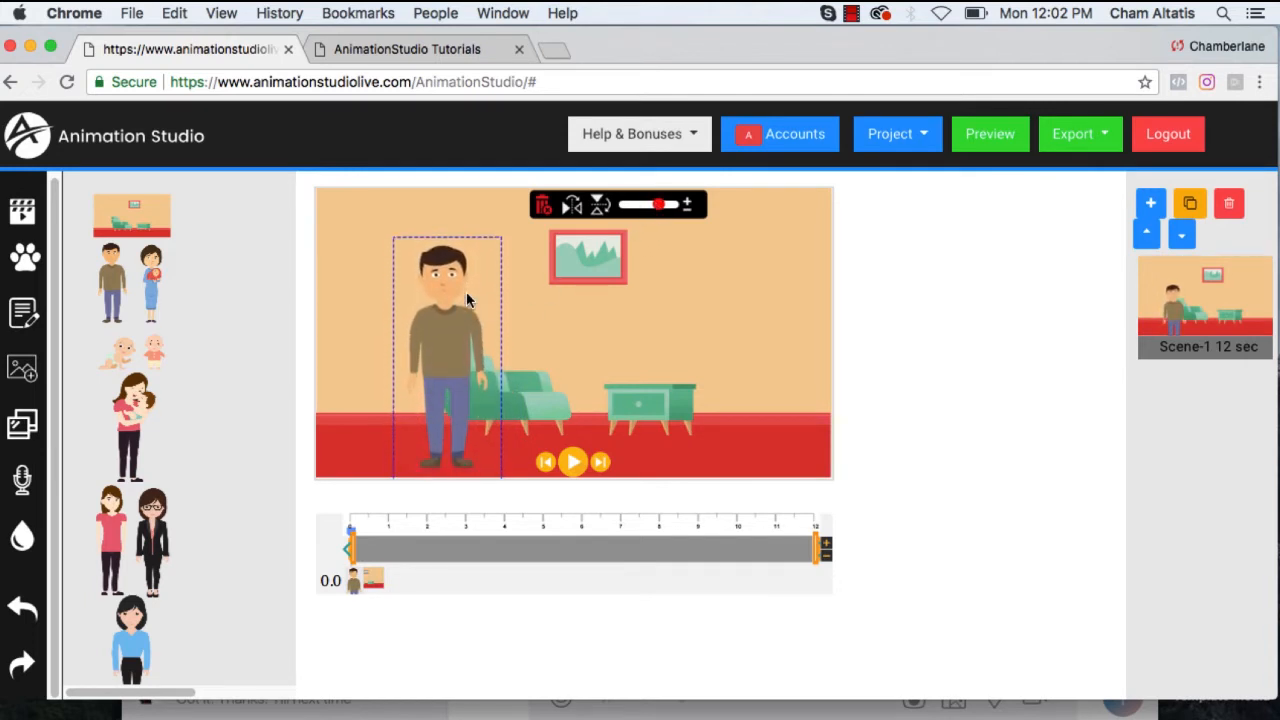
Try flipping the man horizontally and vertically, restoring his original orientation each time
left_click(576, 205)
left_click(578, 205)
left_click(600, 205)
left_click(600, 205)
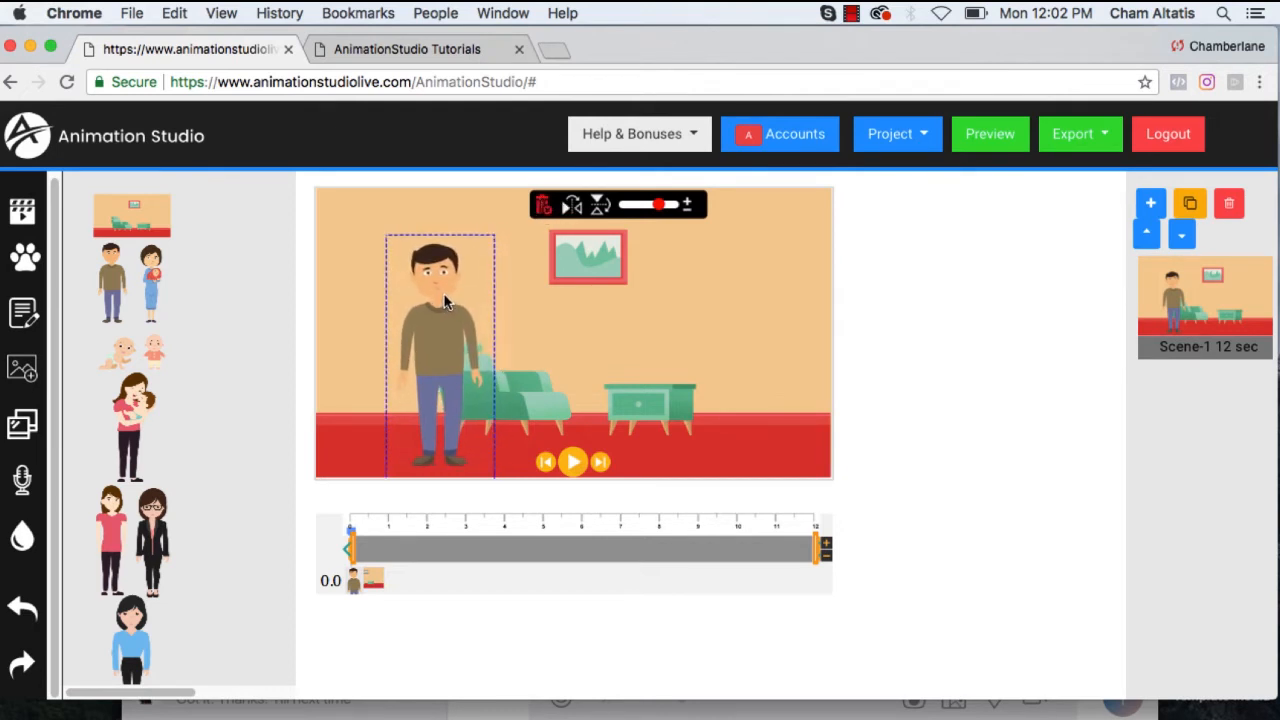
Add the woman holding the baby, place her beside the man, and resize her to match his height
left_click(151, 282)
left_click_drag(409, 303, 518, 302)
left_click_drag(648, 205, 664, 204)
left_click_drag(530, 317, 502, 271)
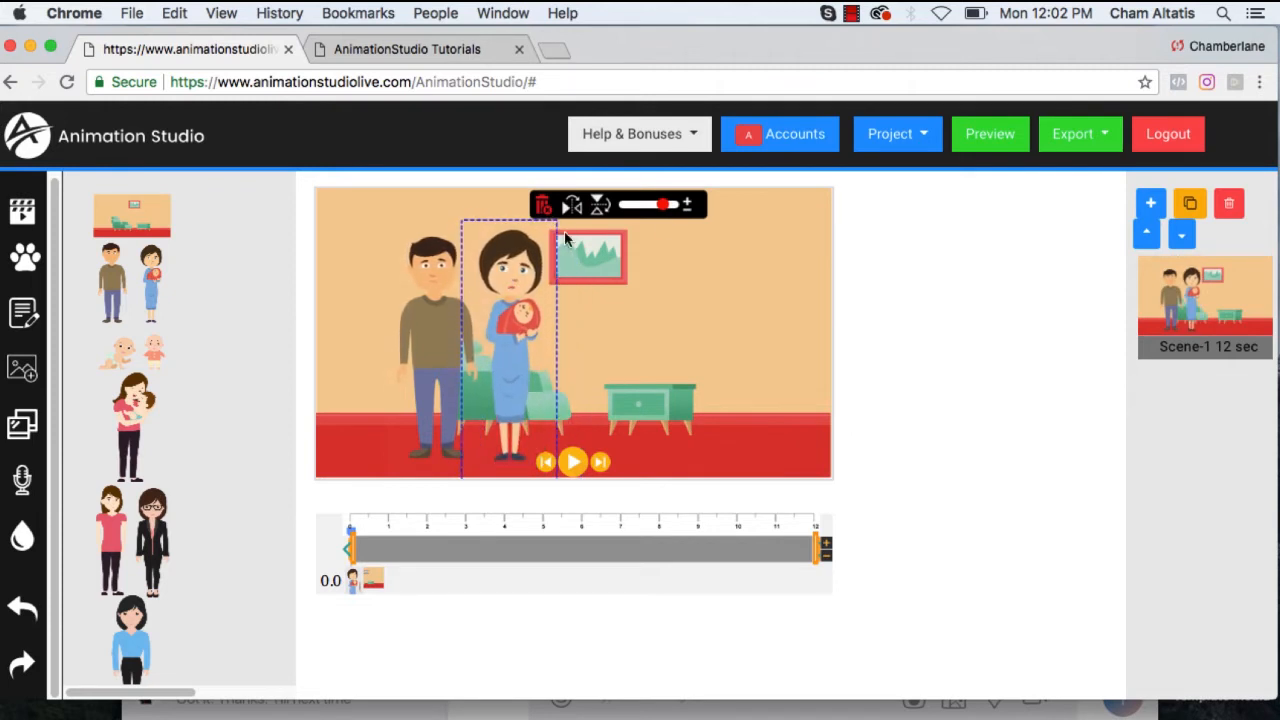
left_click_drag(663, 206, 653, 209)
left_click_drag(505, 252, 508, 280)
left_click_drag(654, 208, 659, 205)
mouse_move(538, 359)
left_mouse_down()
mouse_move(539, 331)
mouse_move(540, 342)
left_mouse_up()
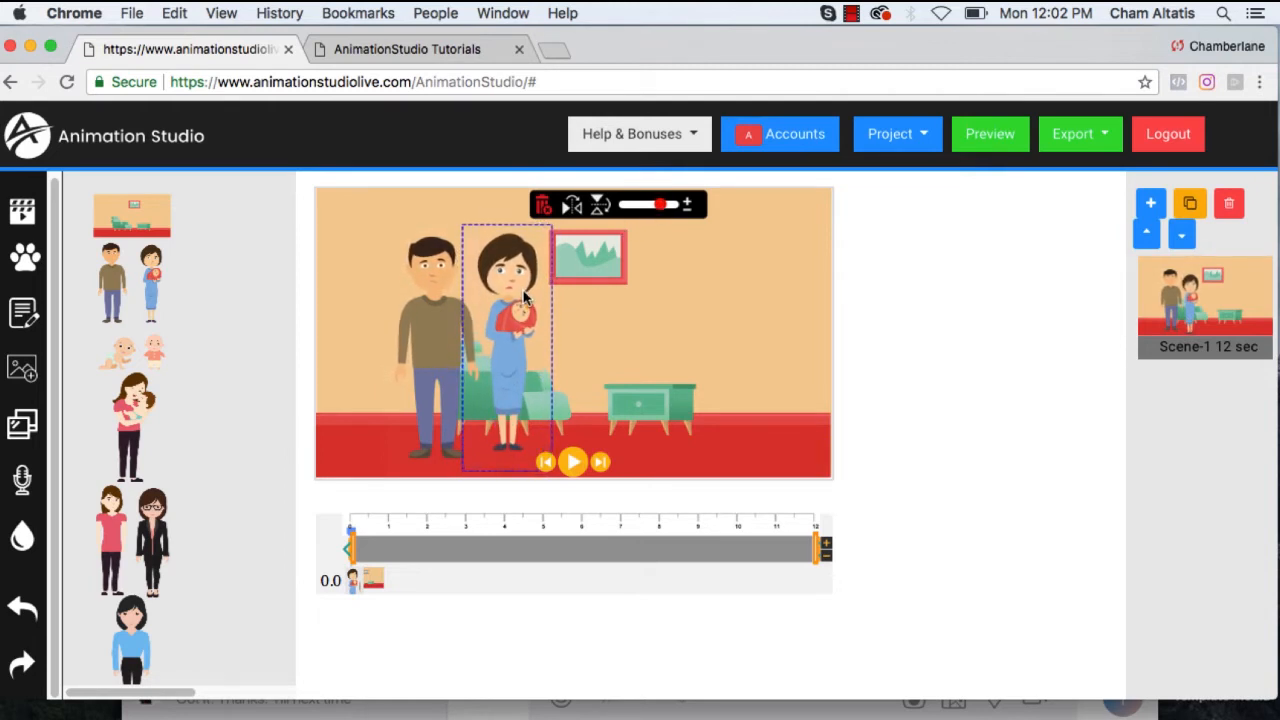
Play the scene briefly, and delay the man's appearance to the 1-second mark
left_click(574, 462)
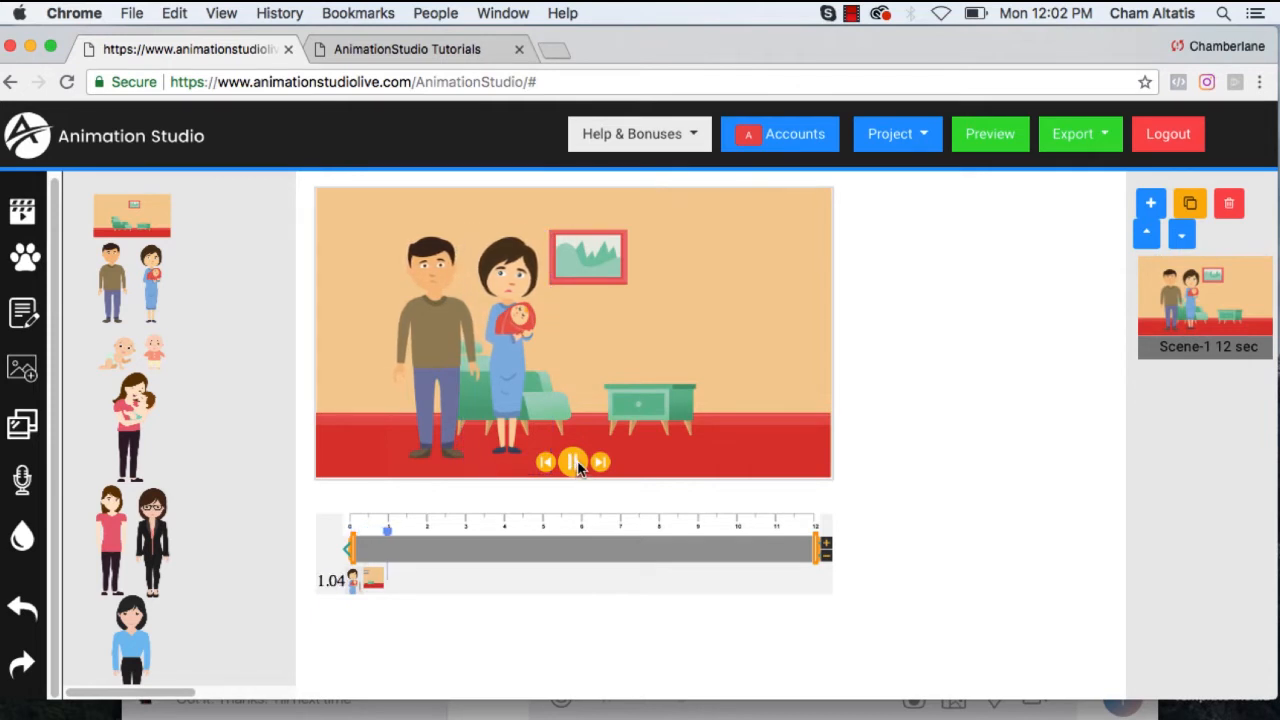
left_click(573, 461)
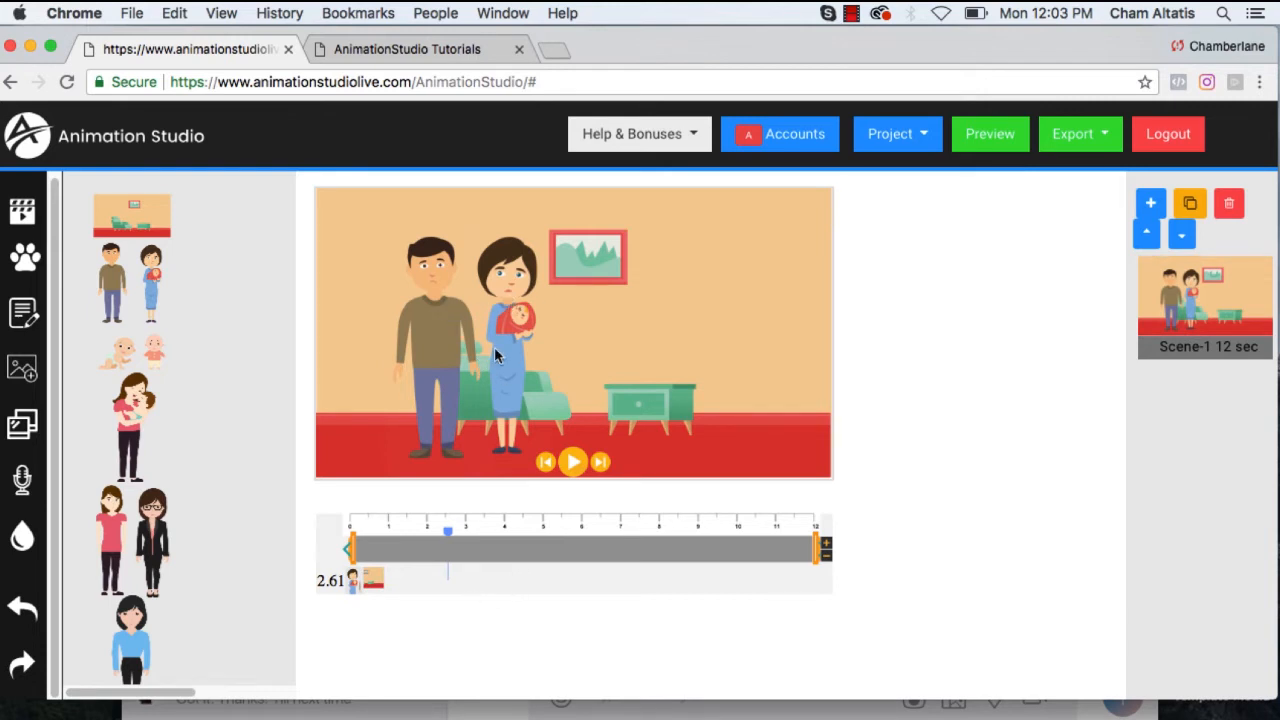
left_click(443, 329)
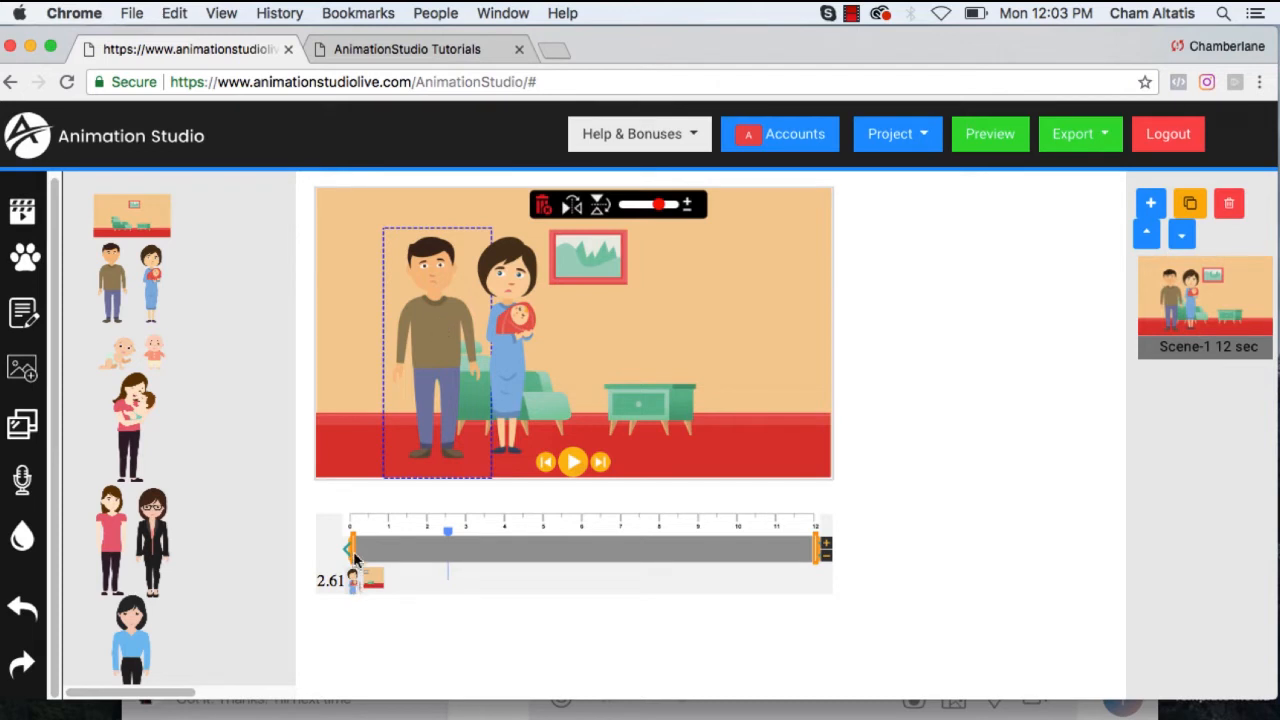
left_click_drag(353, 555, 389, 551)
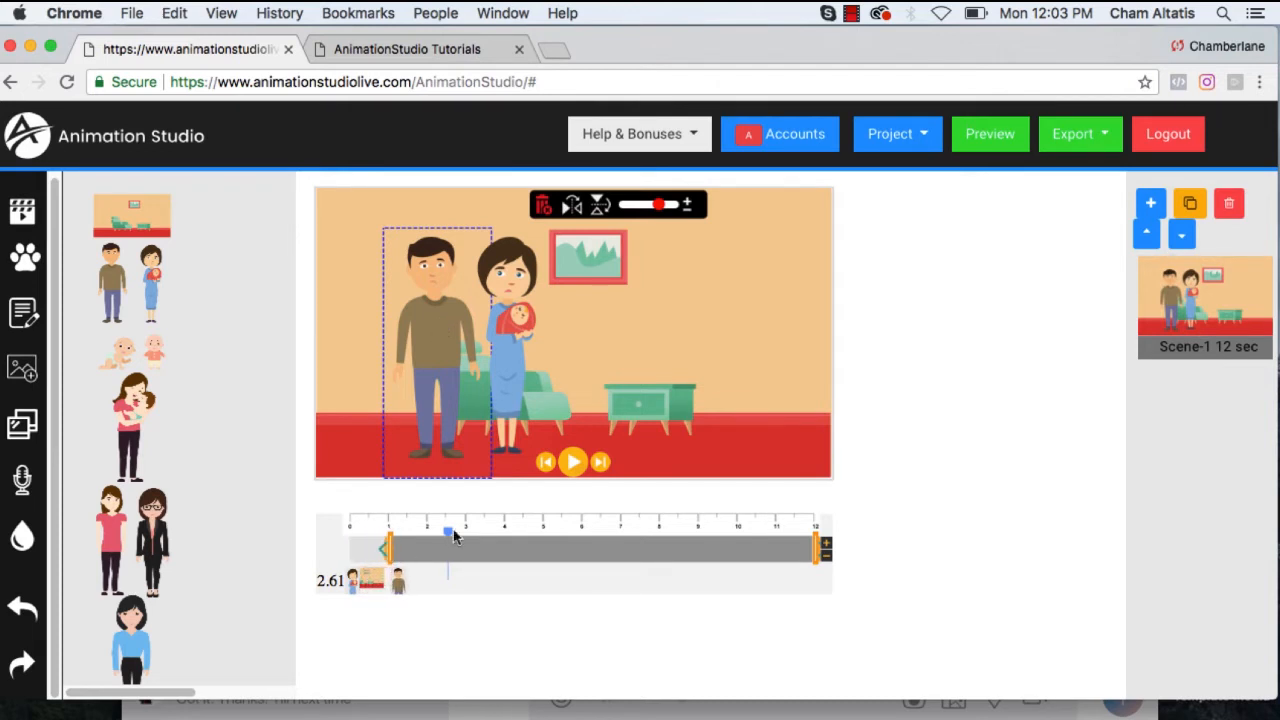
Play the scene from 0 seconds to check the timing of the man's appearance
left_click(369, 528)
left_click(350, 530)
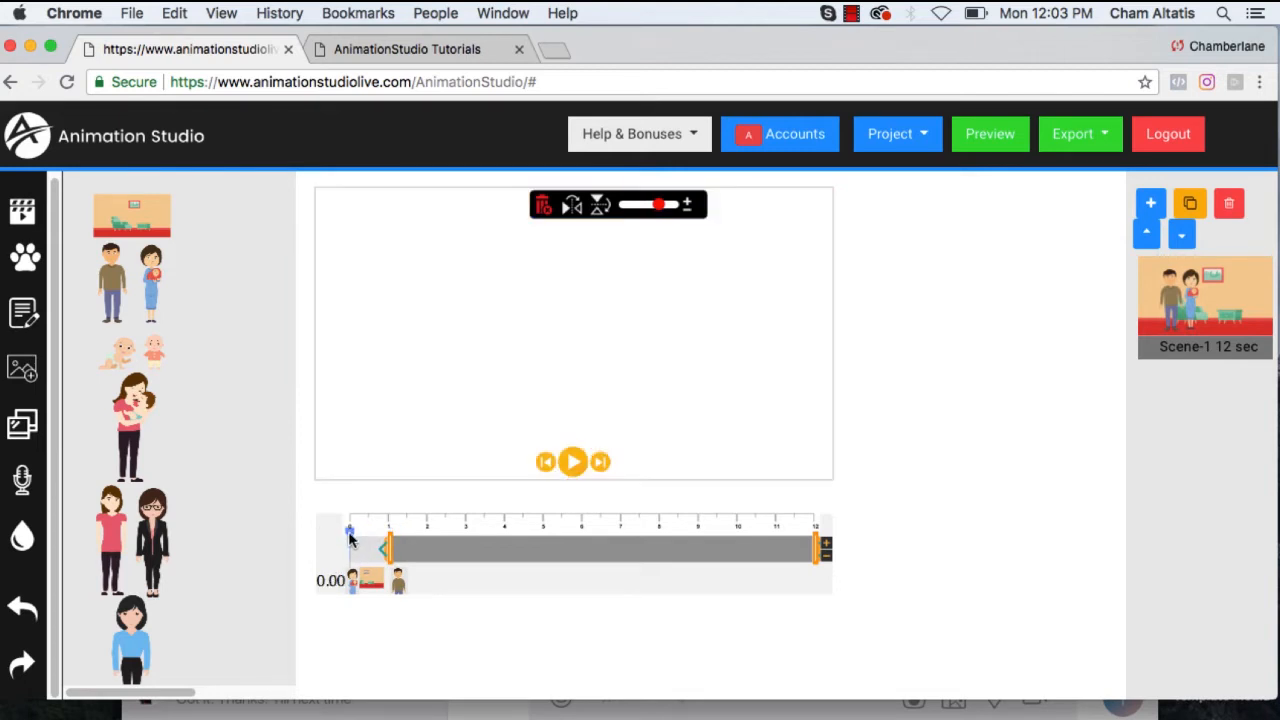
left_click(571, 462)
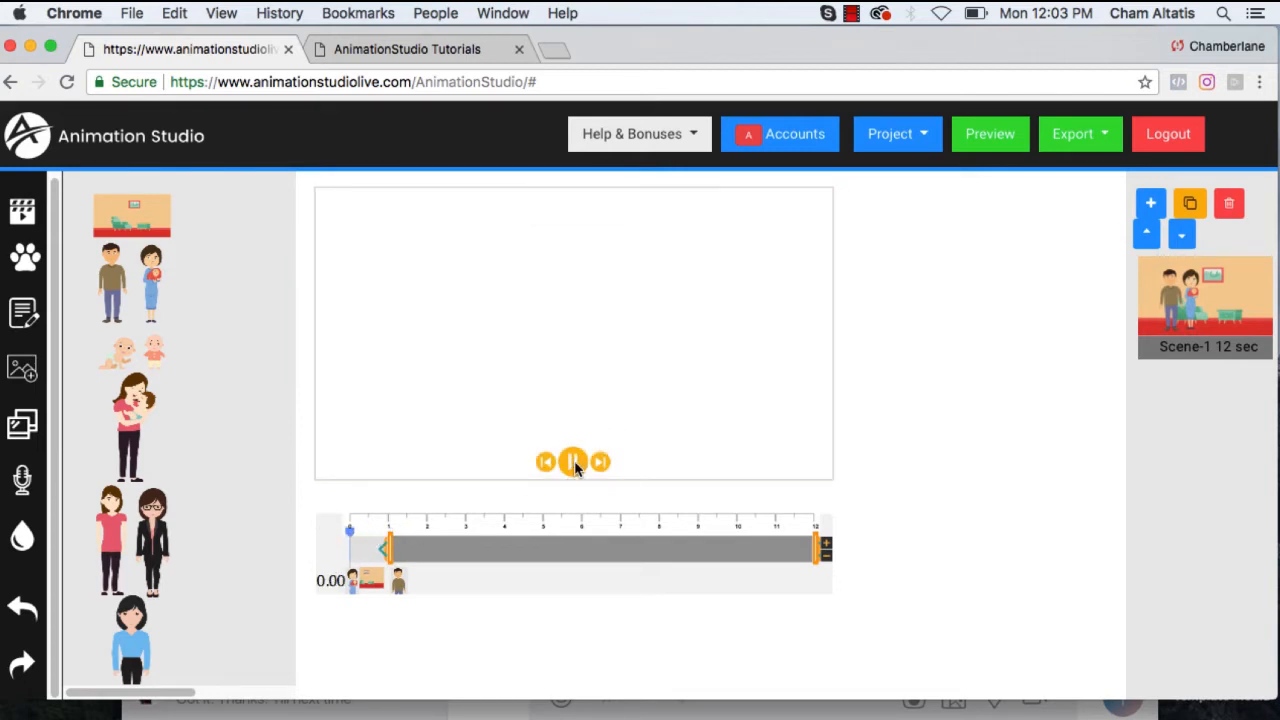
left_click(573, 461)
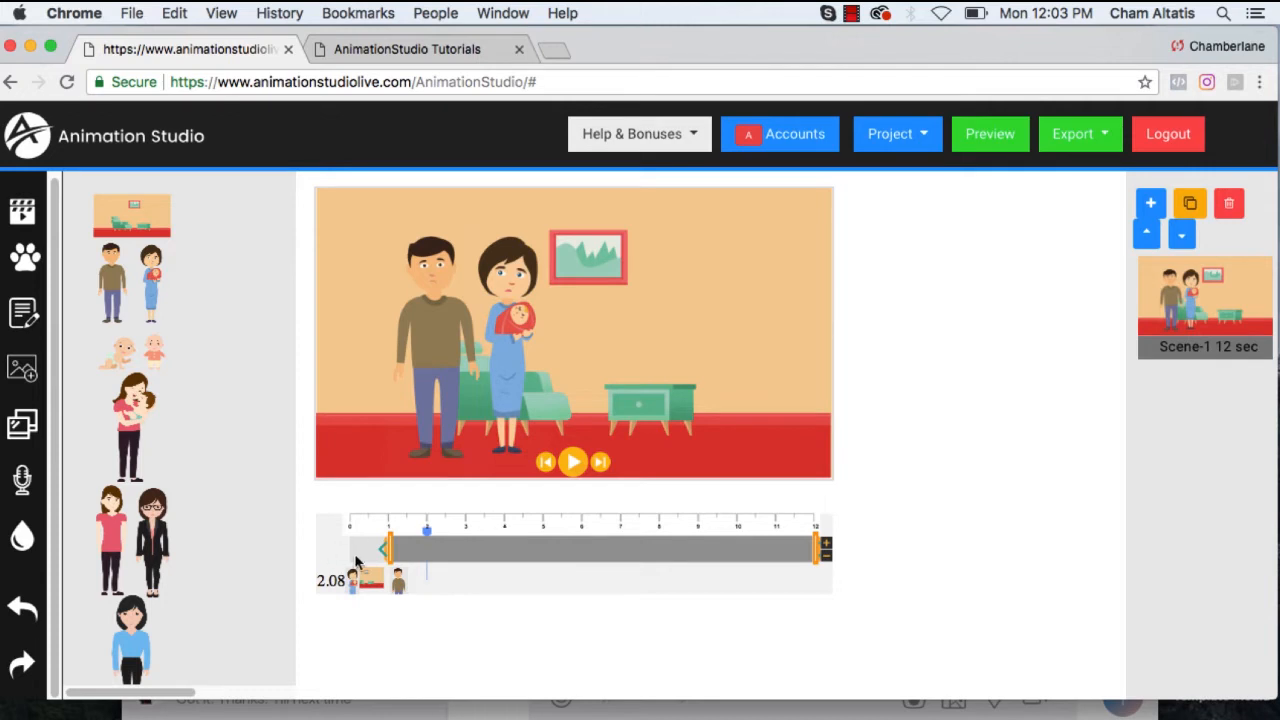
Extend the man's entrance transition back to 0 seconds and preview each of the available entrance effects on him
left_click_drag(383, 556, 348, 555)
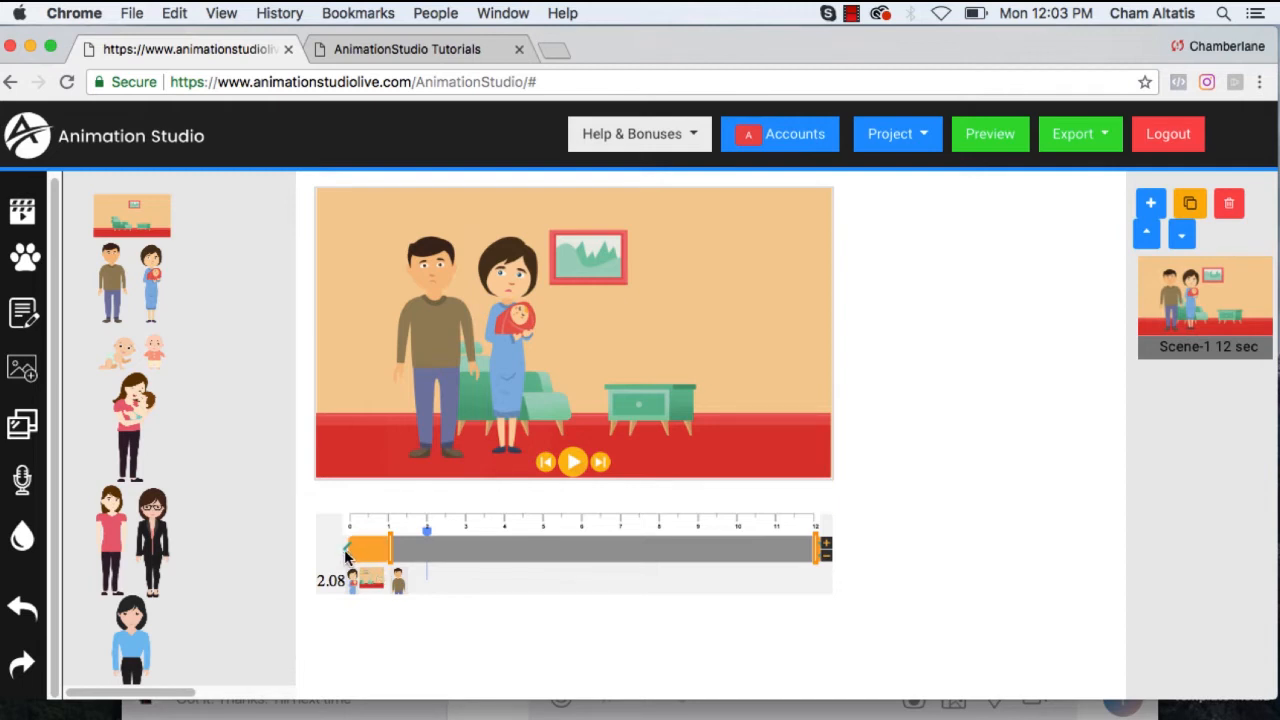
left_click(346, 550)
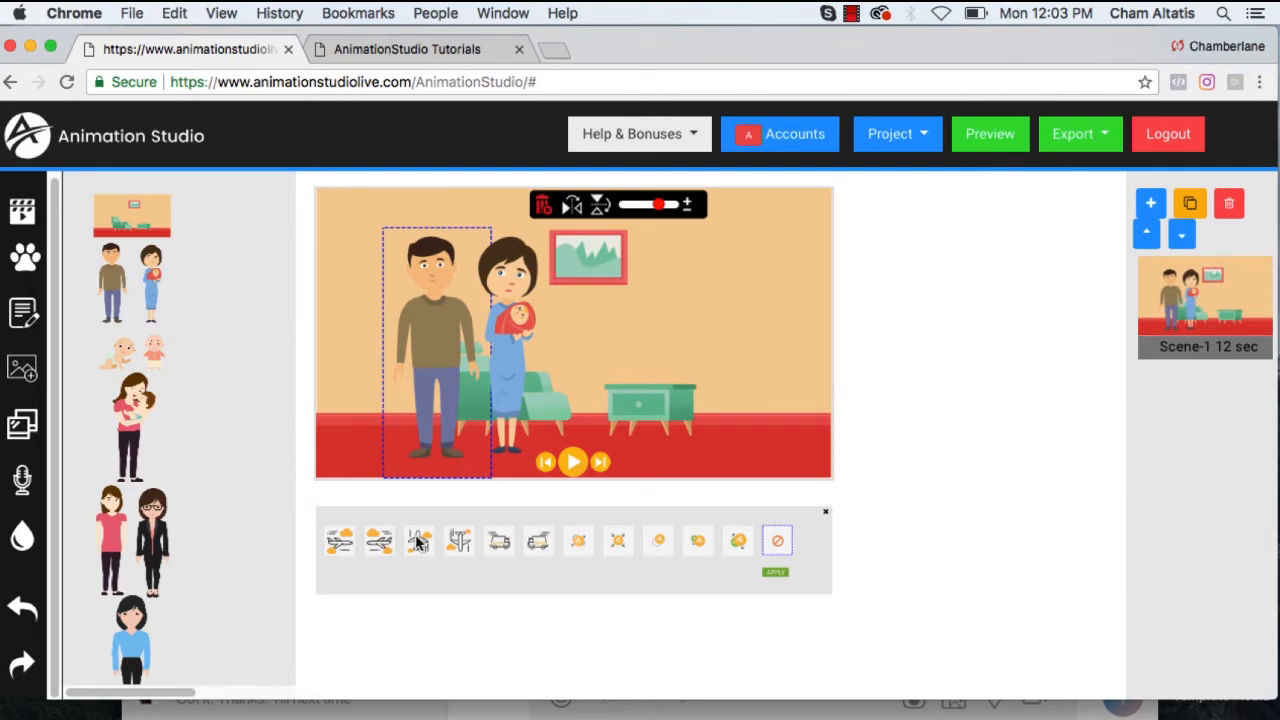
left_click(340, 541)
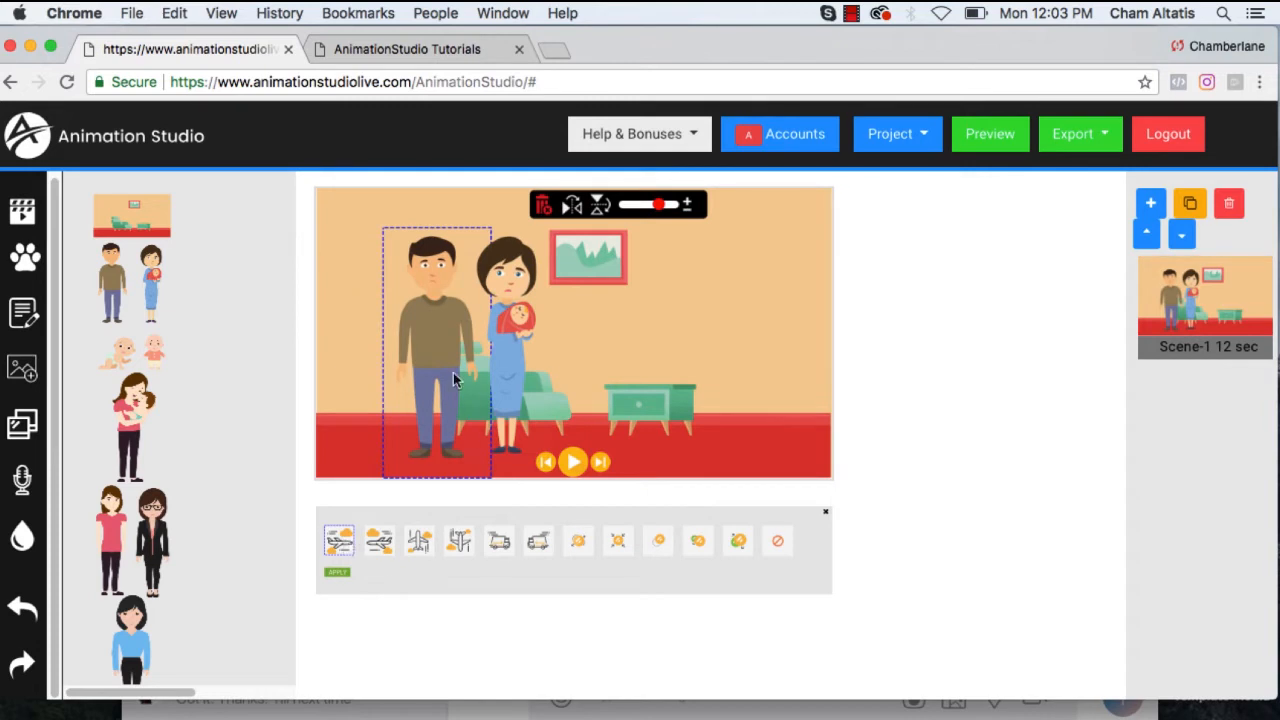
left_click(385, 541)
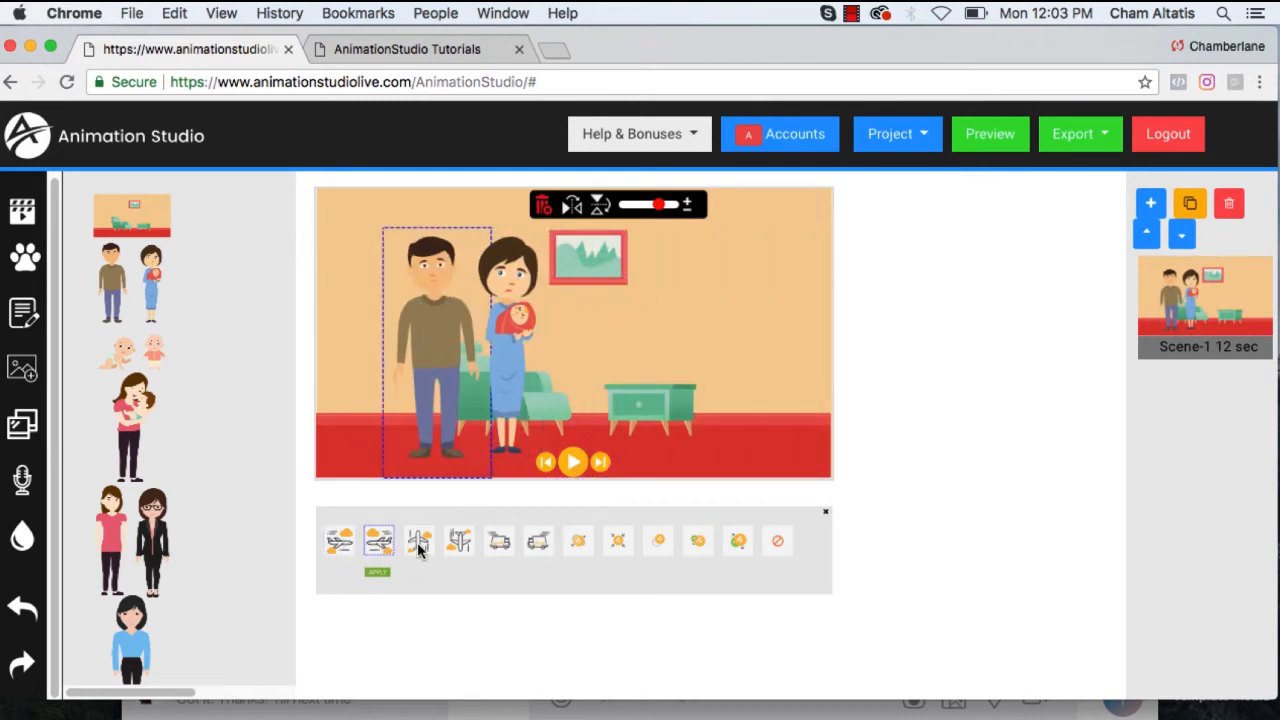
left_click(420, 545)
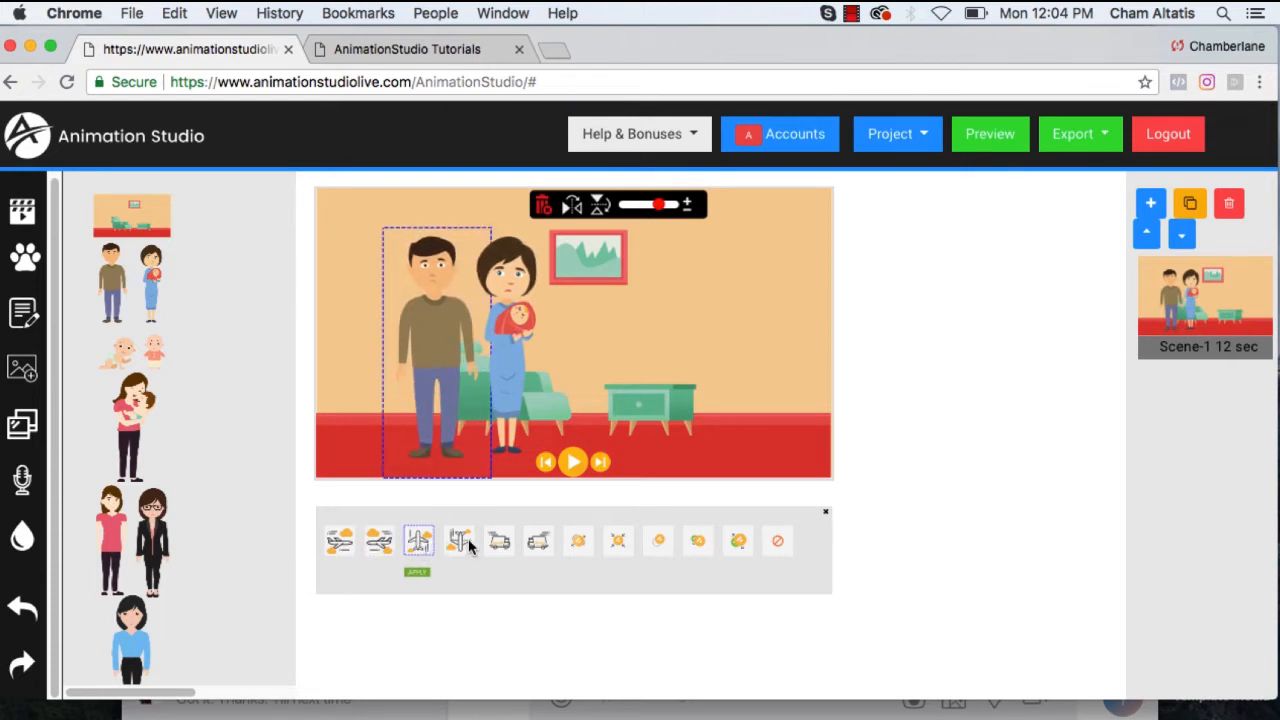
left_click(463, 542)
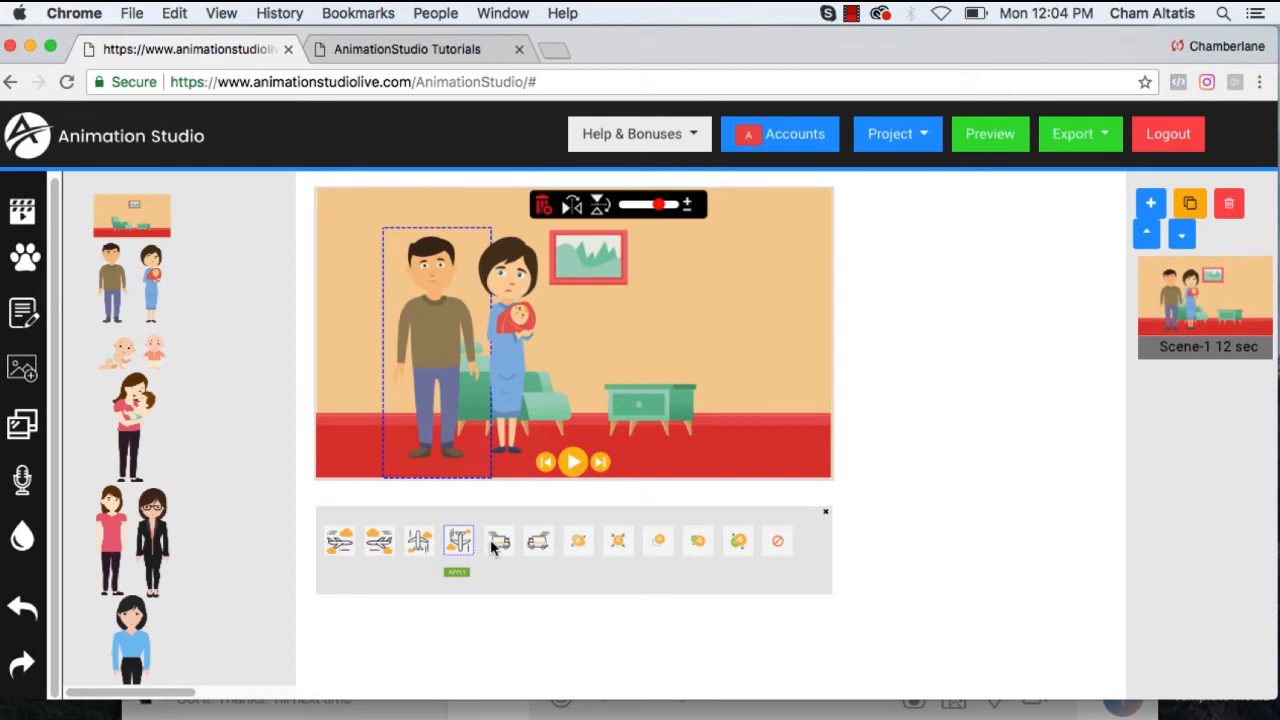
left_click(505, 545)
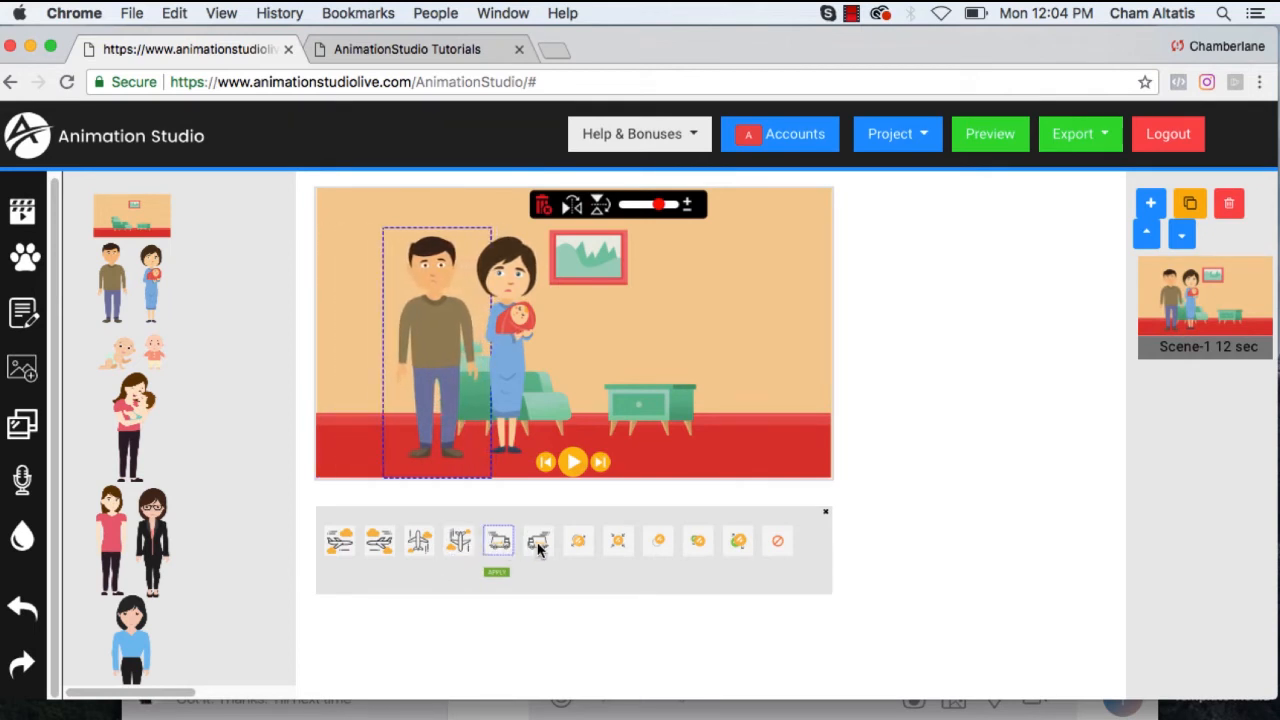
left_click(538, 545)
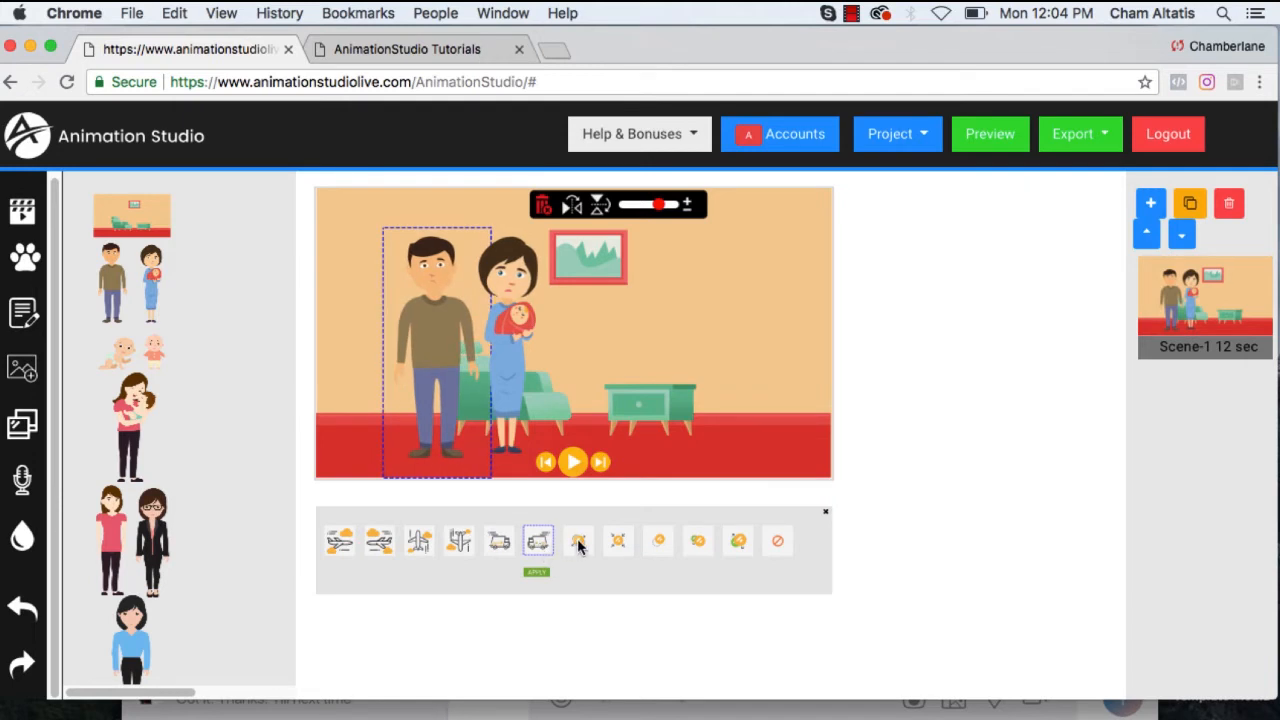
left_click(578, 545)
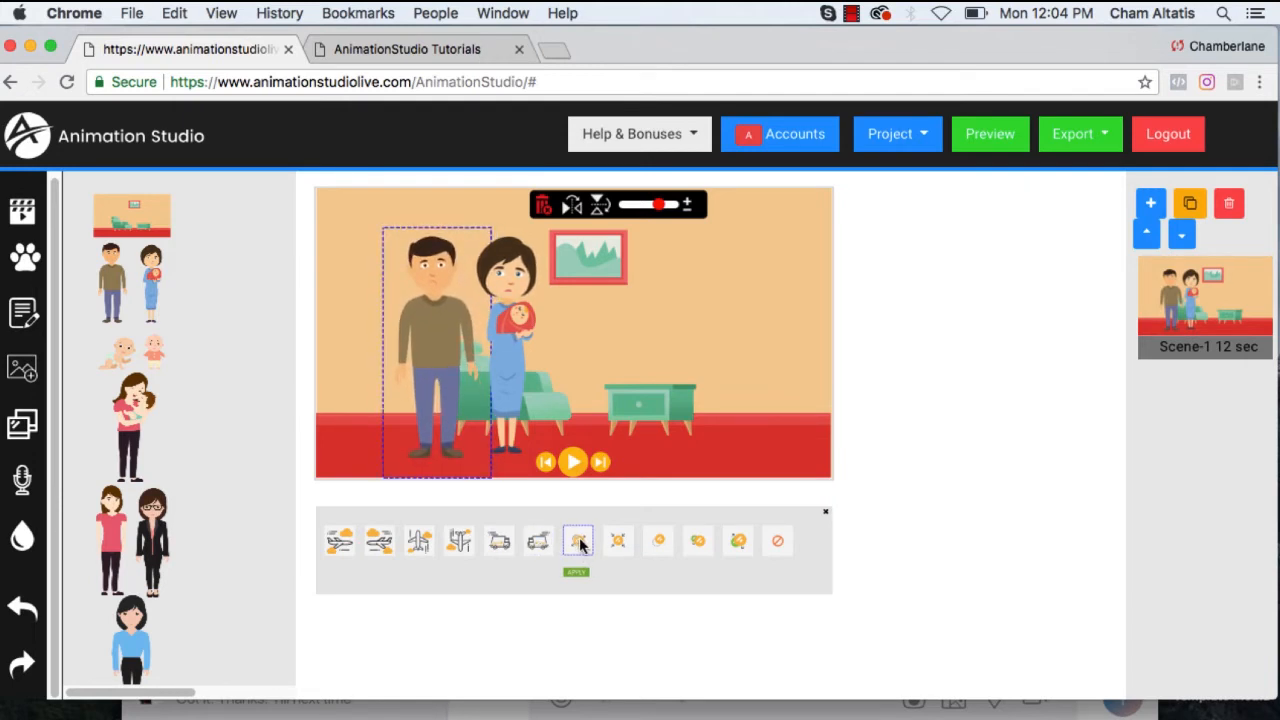
left_click(620, 543)
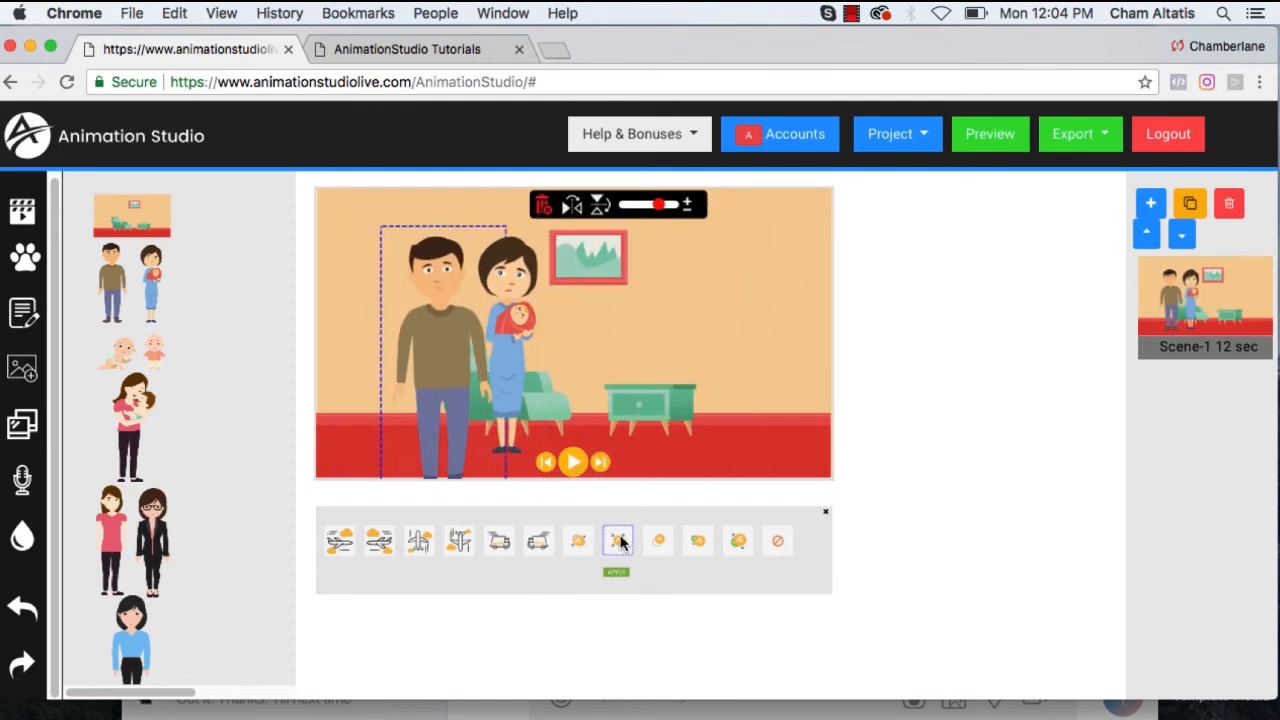
left_click(660, 541)
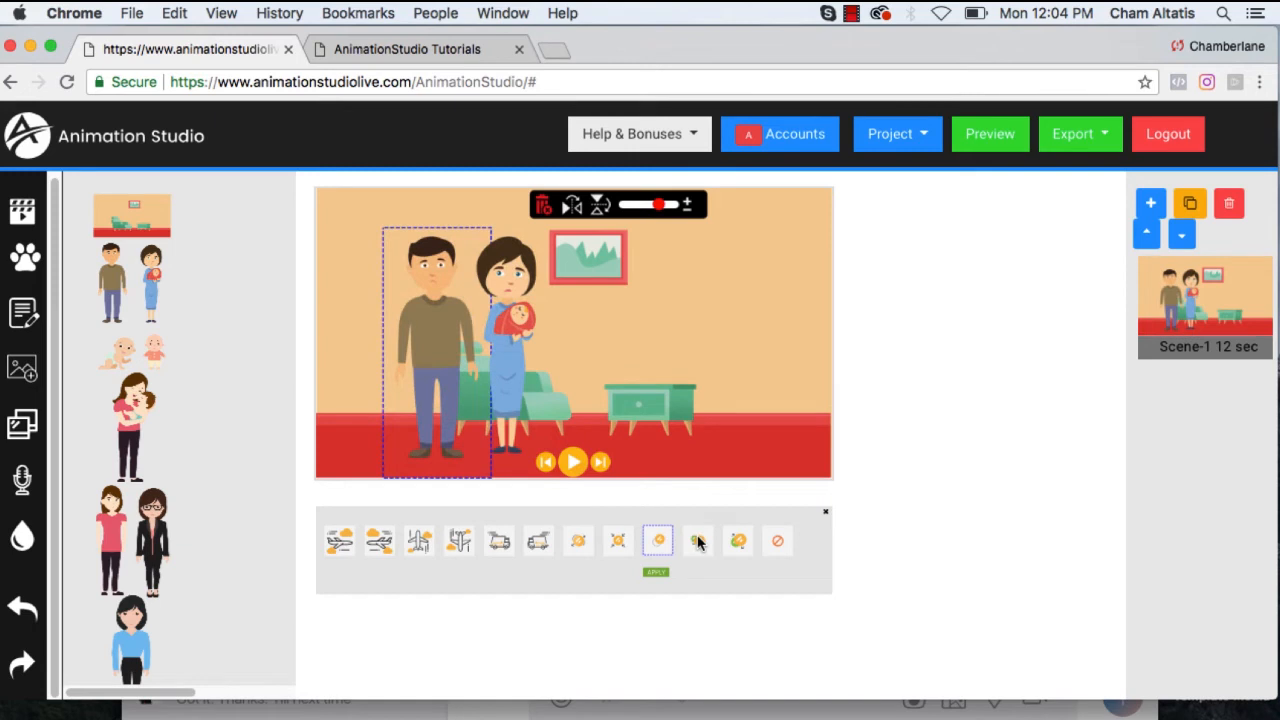
left_click(698, 541)
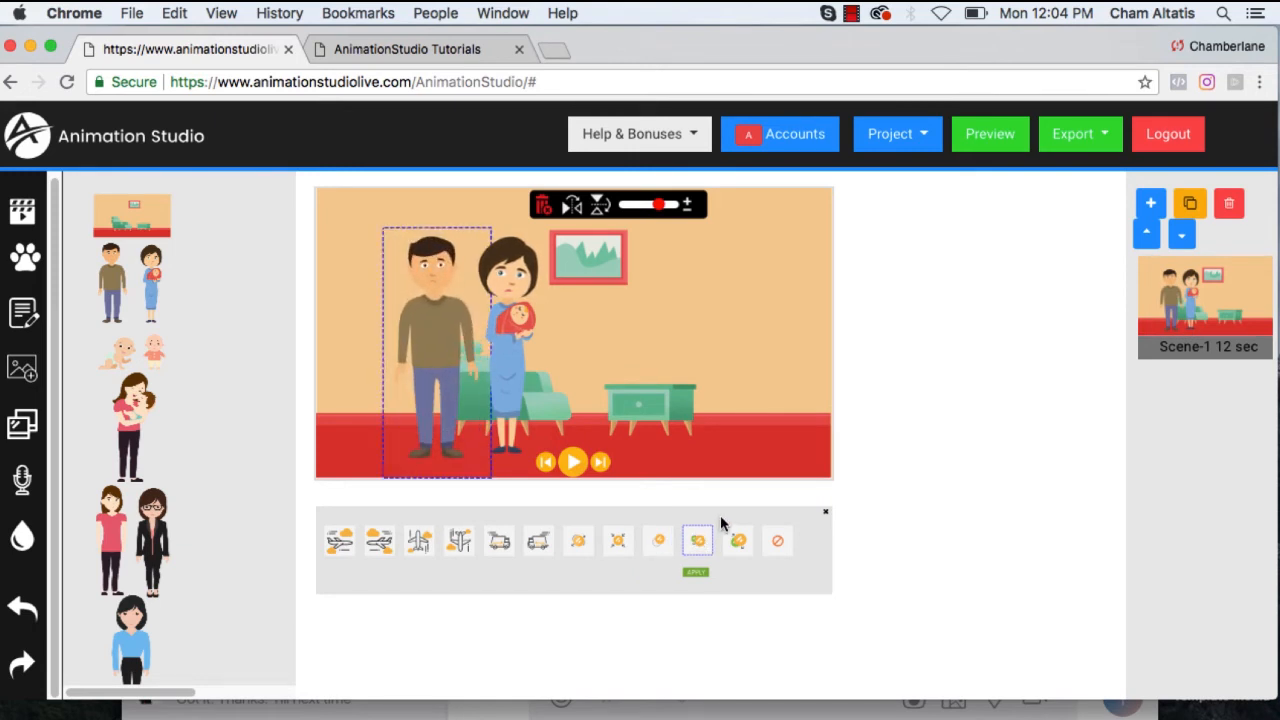
left_click(738, 541)
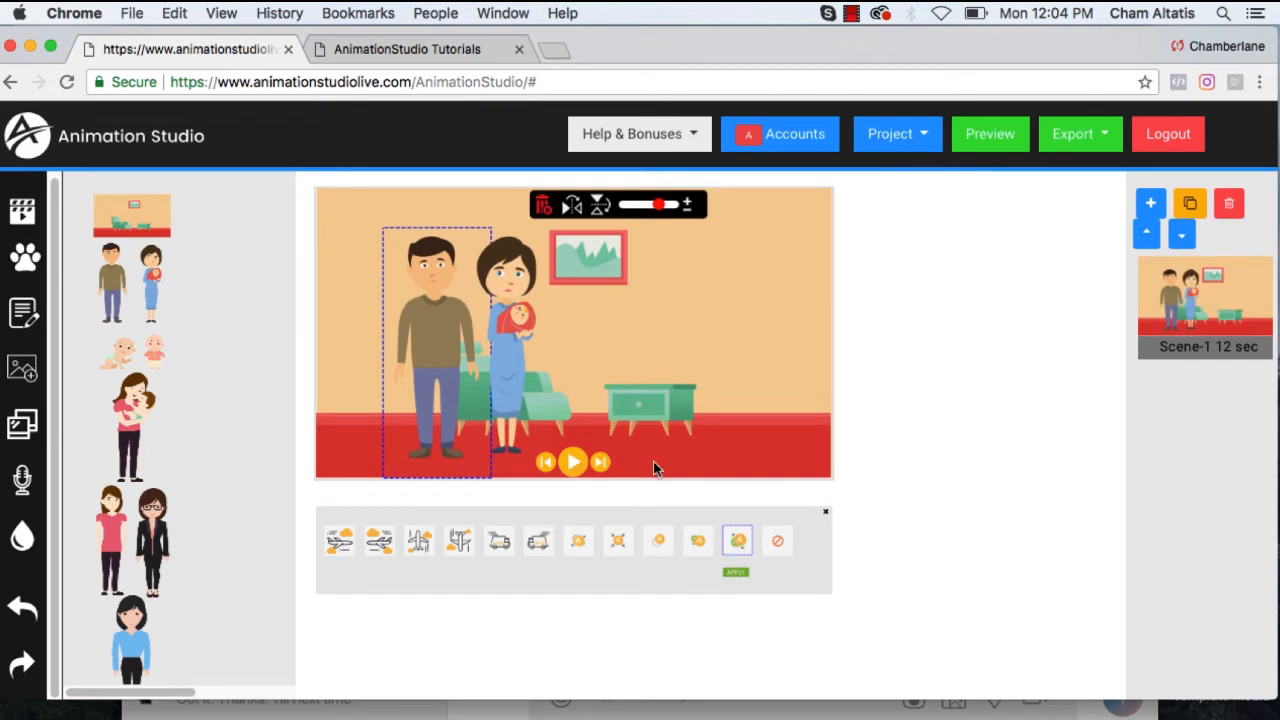
Apply the effect that slides the man in from the scene's left side to his entrance
left_click(500, 543)
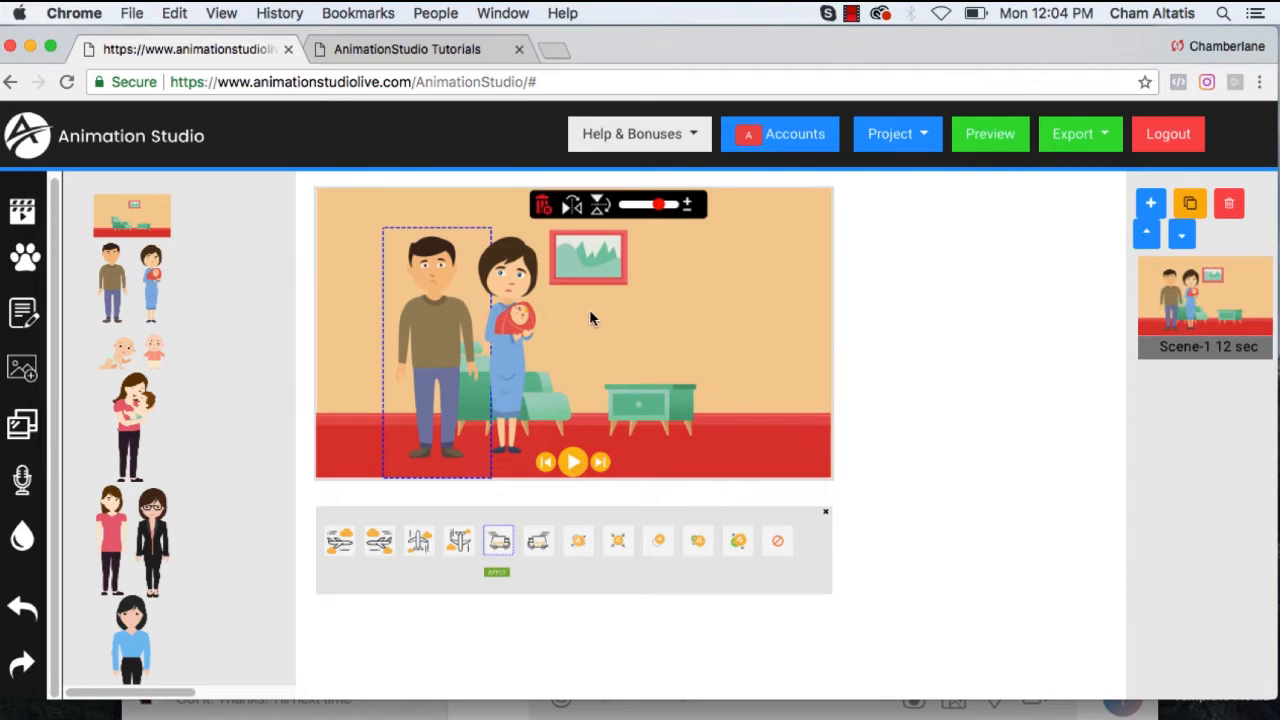
left_click(512, 283)
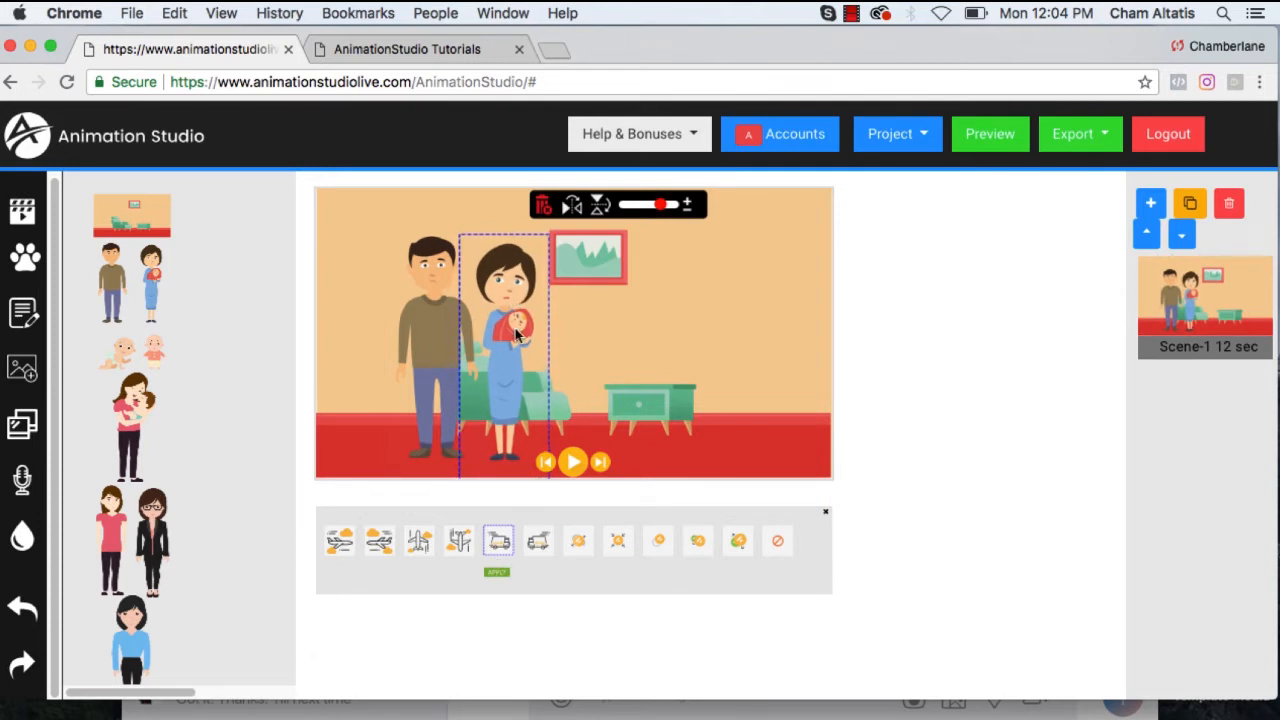
left_click(423, 332)
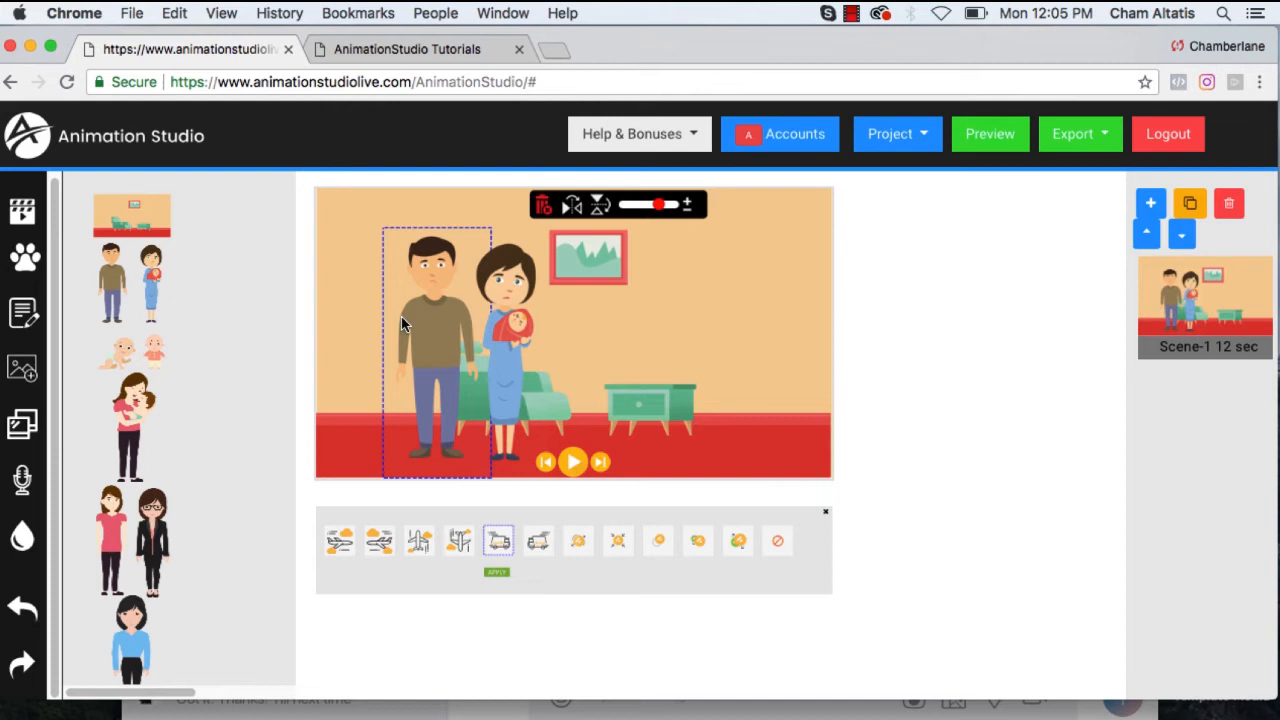
left_click(496, 573)
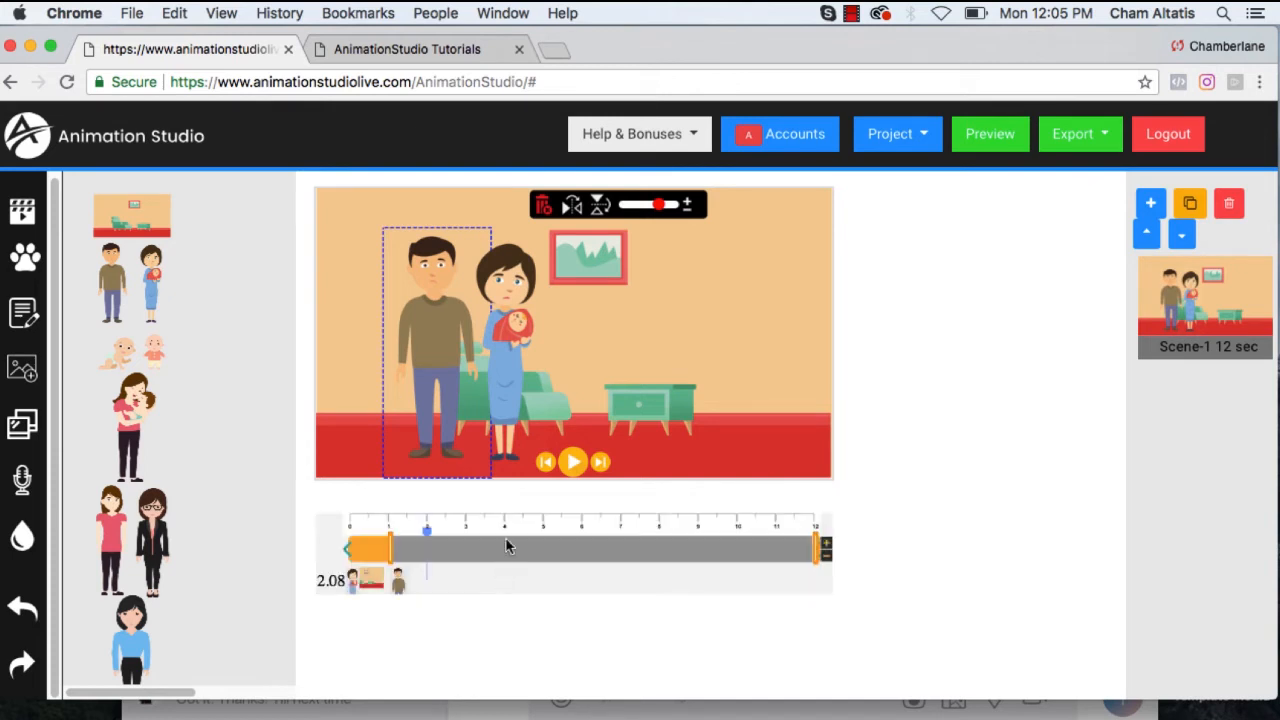
Play the scene from 0 seconds to check the man's entrance animation
left_click(350, 530)
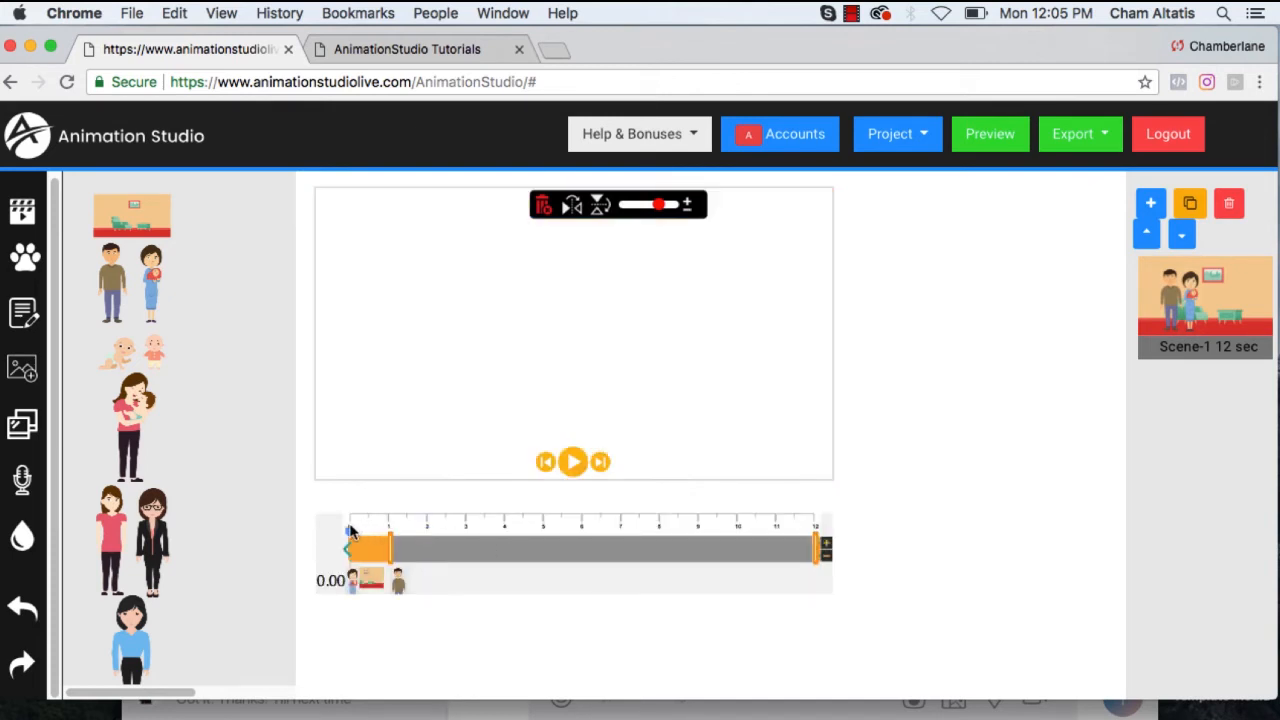
left_click(577, 460)
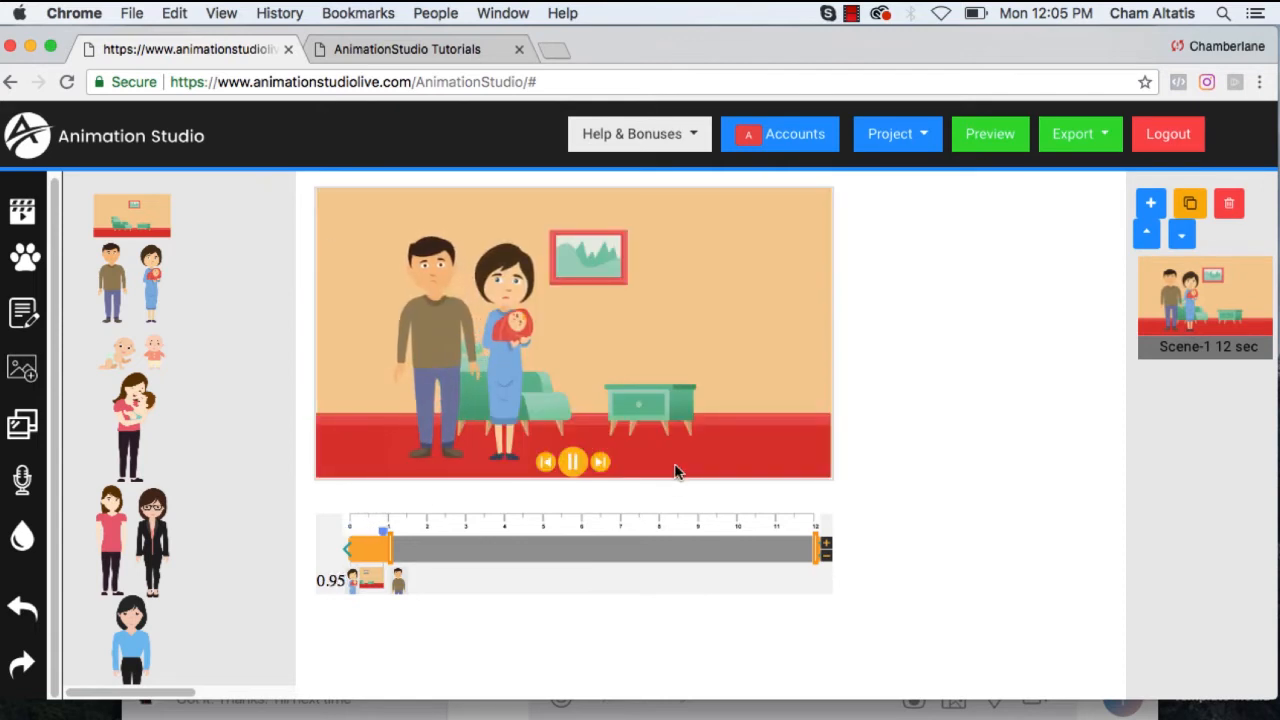
left_click(573, 462)
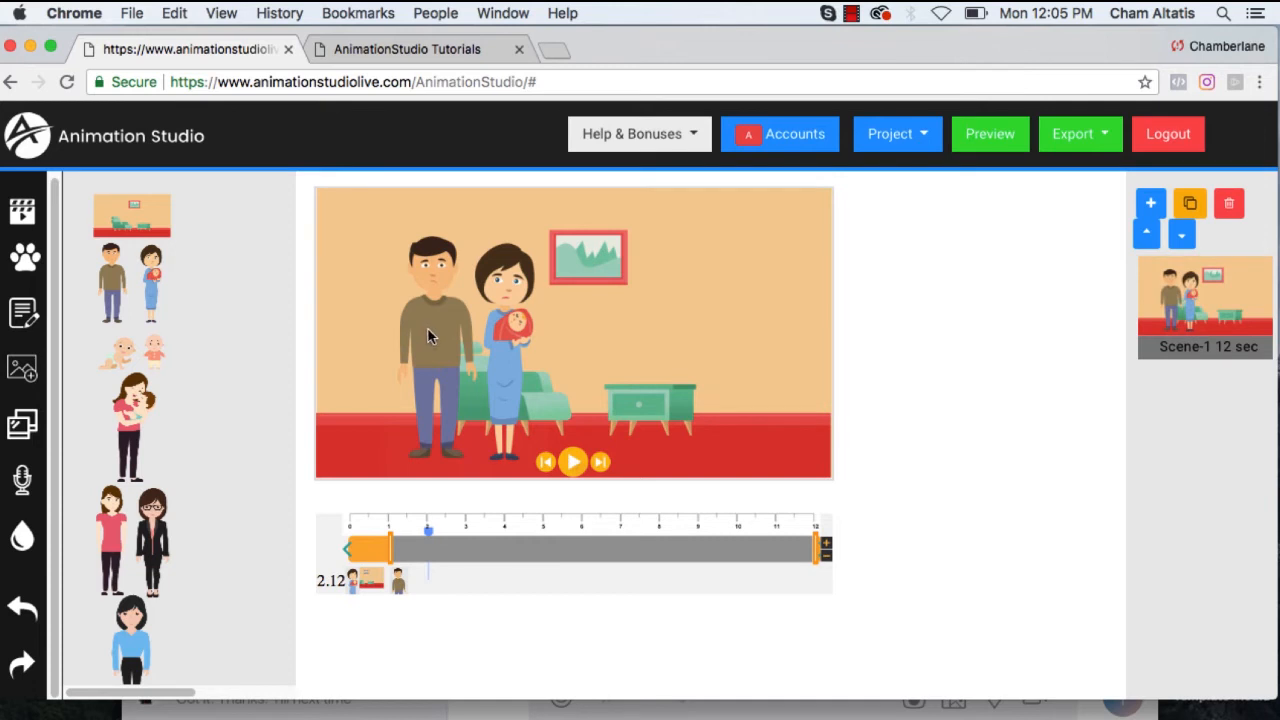
Delay the woman's appearance to the 2-second mark, with a transition from about 1 second that slides her in from the scene's right side
left_click(510, 294)
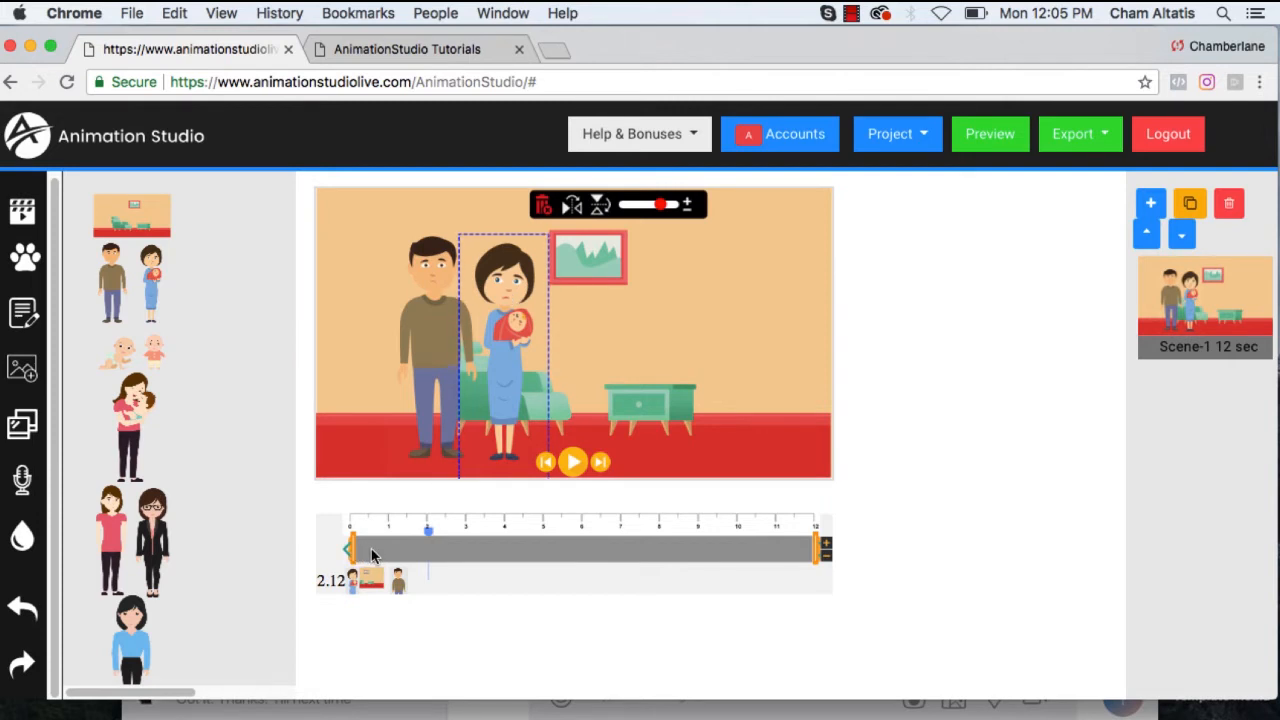
left_click_drag(353, 557, 430, 541)
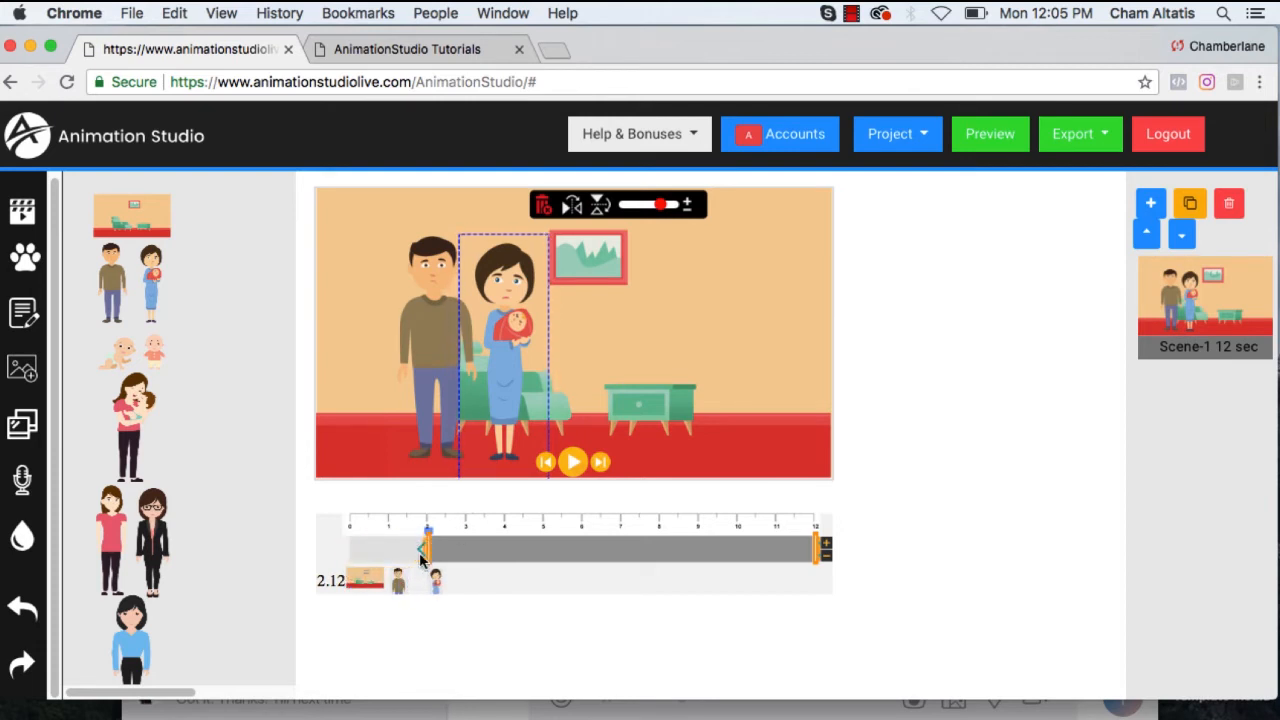
left_click_drag(405, 556, 378, 552)
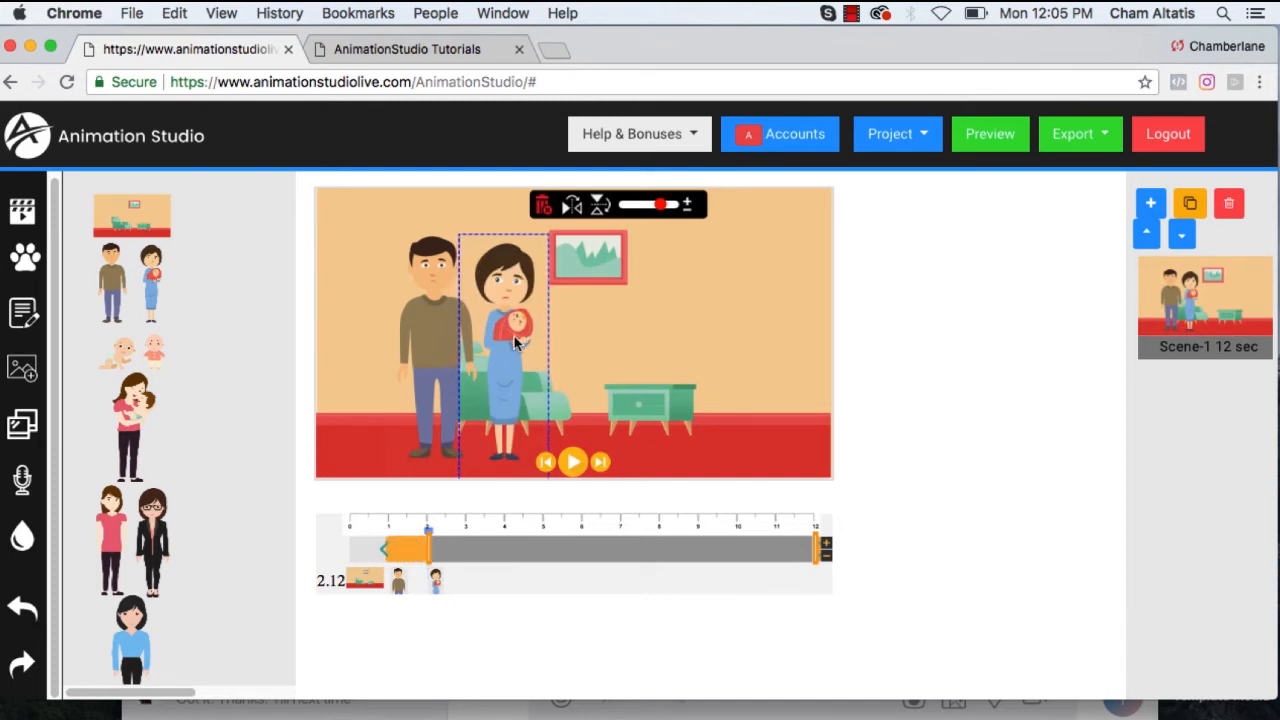
left_click(383, 553)
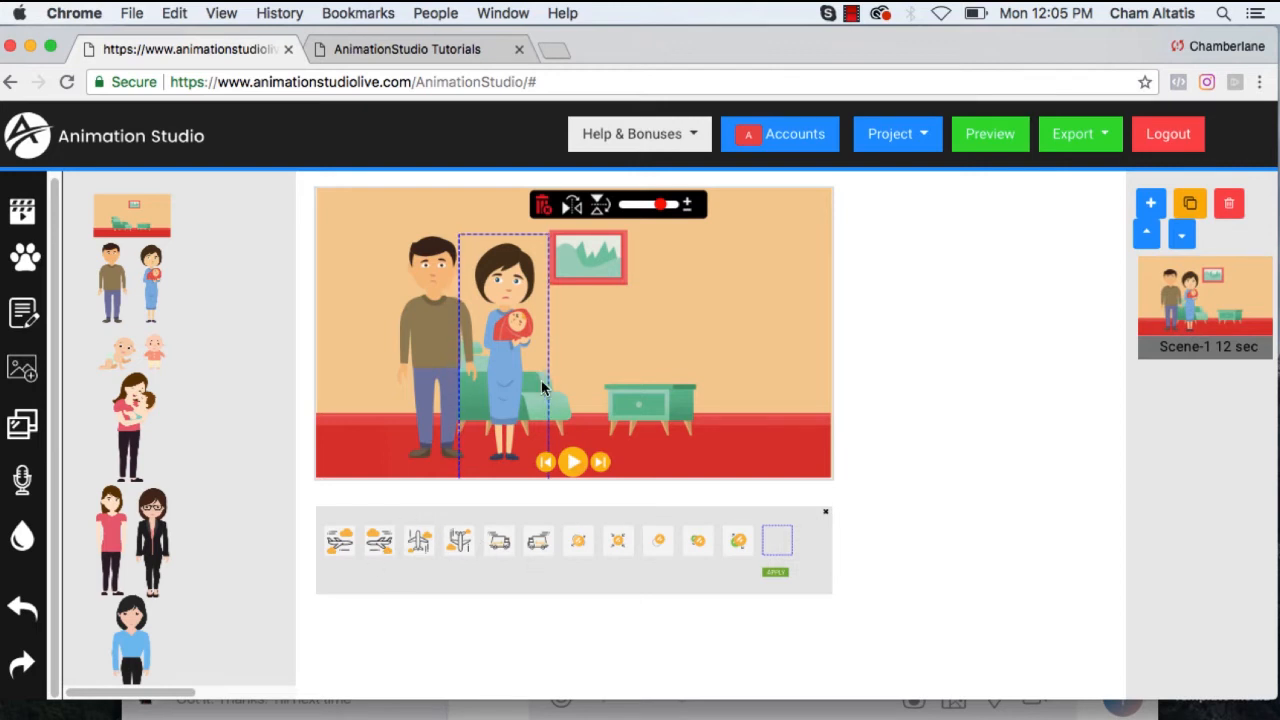
left_click(539, 544)
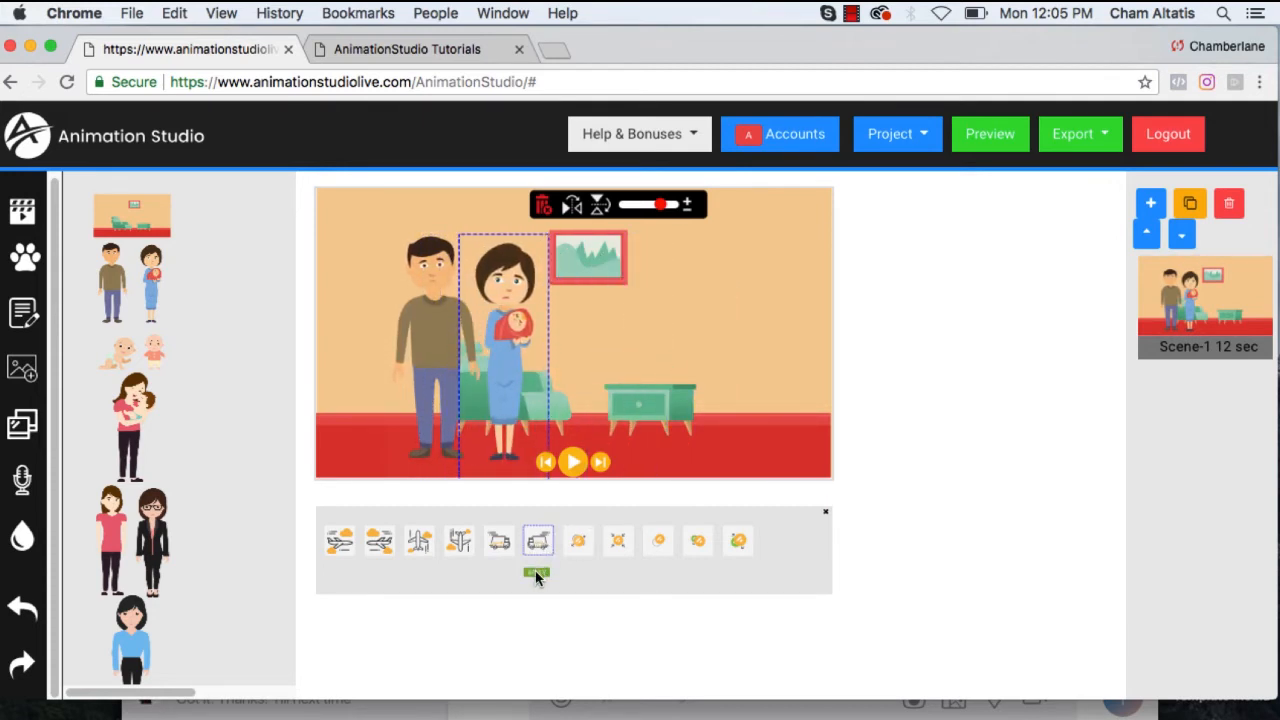
left_click(536, 573)
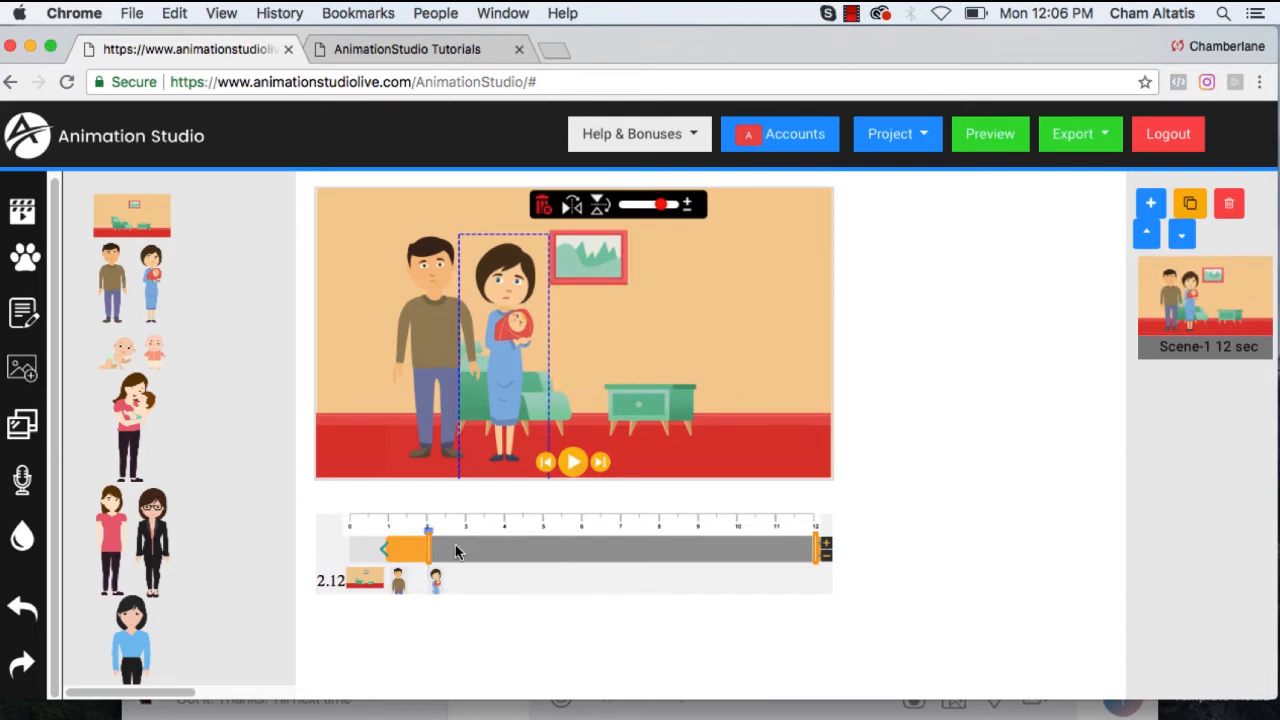
Shorten the man's time in the scene and apply an exit transition that slides him out to the left
left_click(429, 304)
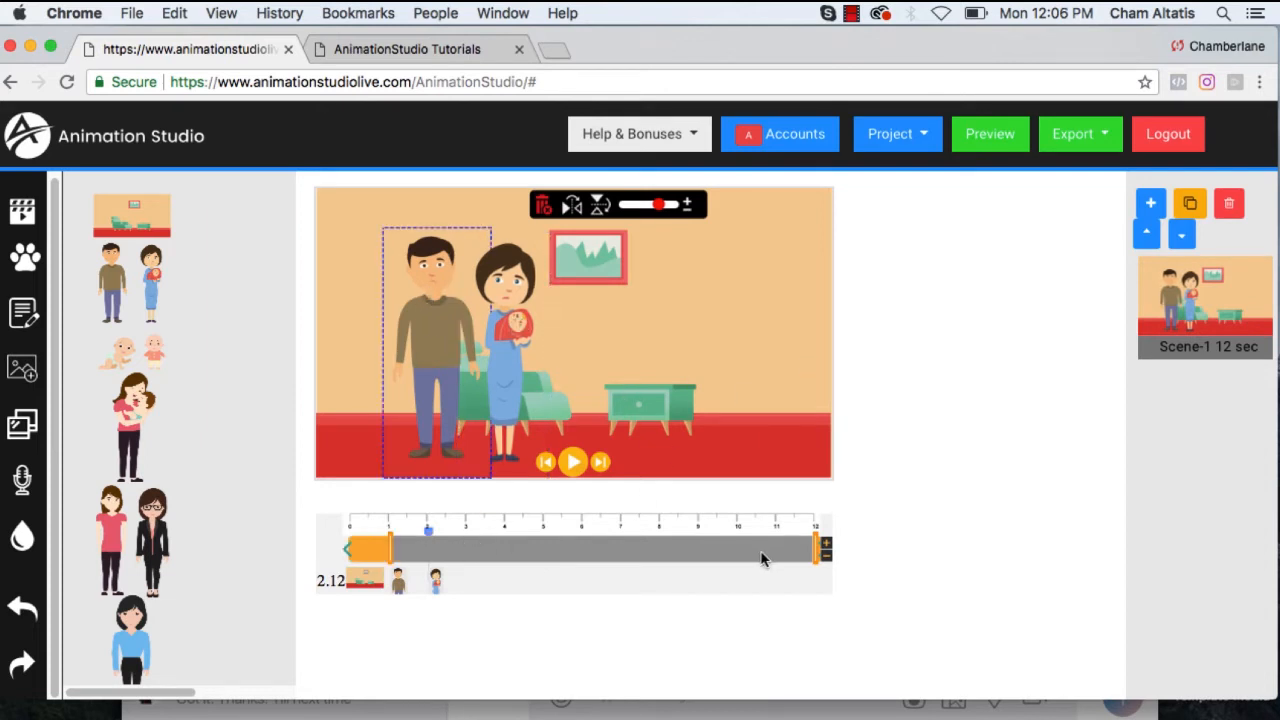
left_click_drag(814, 550, 888, 533)
left_click_drag(790, 548, 588, 546)
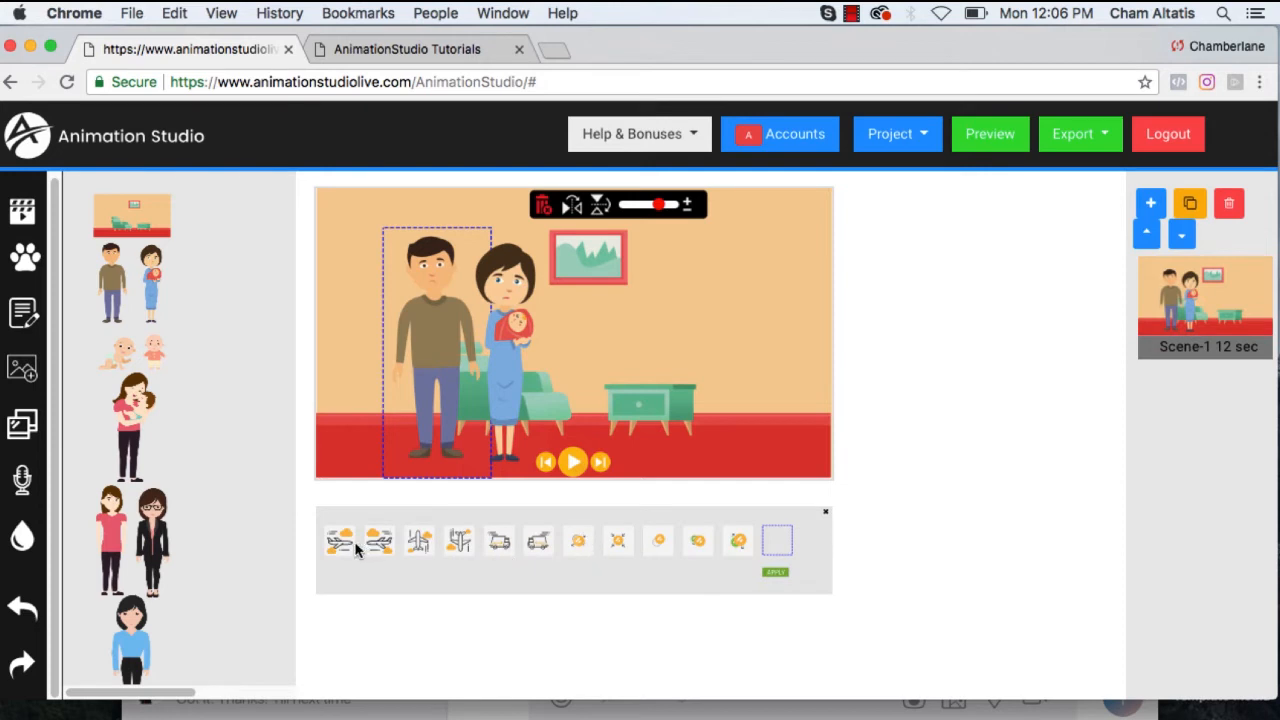
left_click(498, 542)
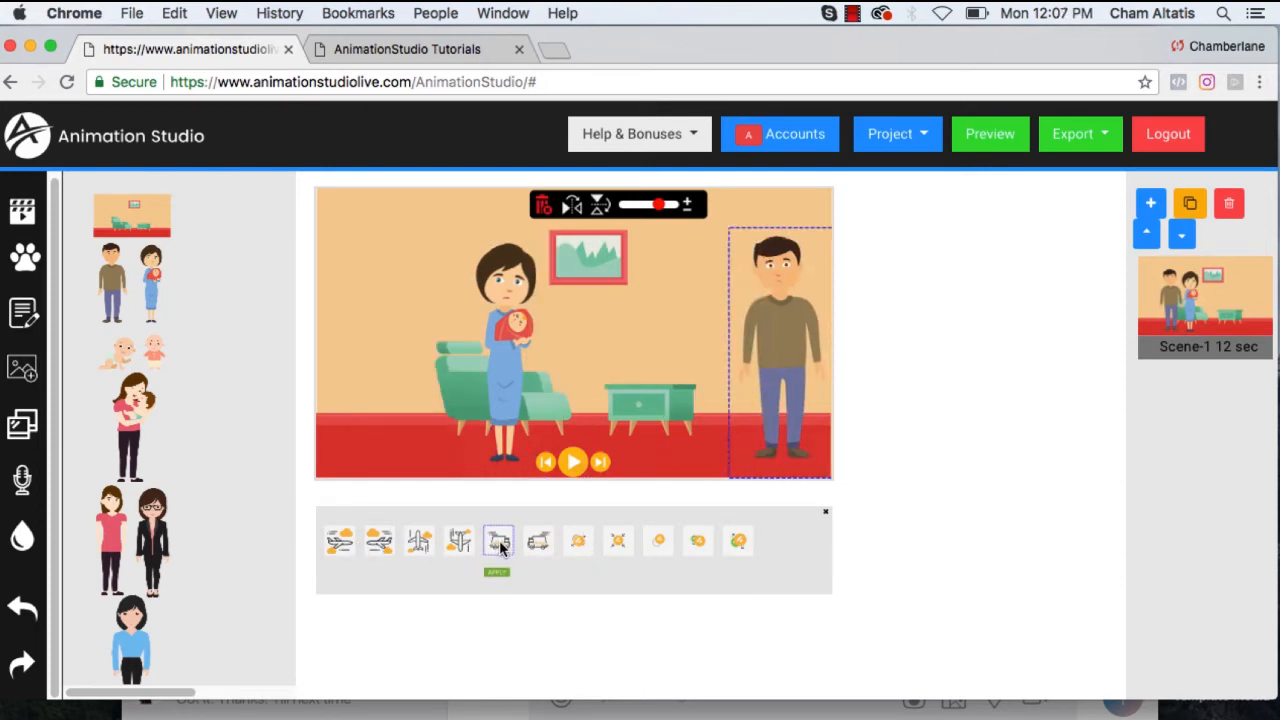
left_click(539, 548)
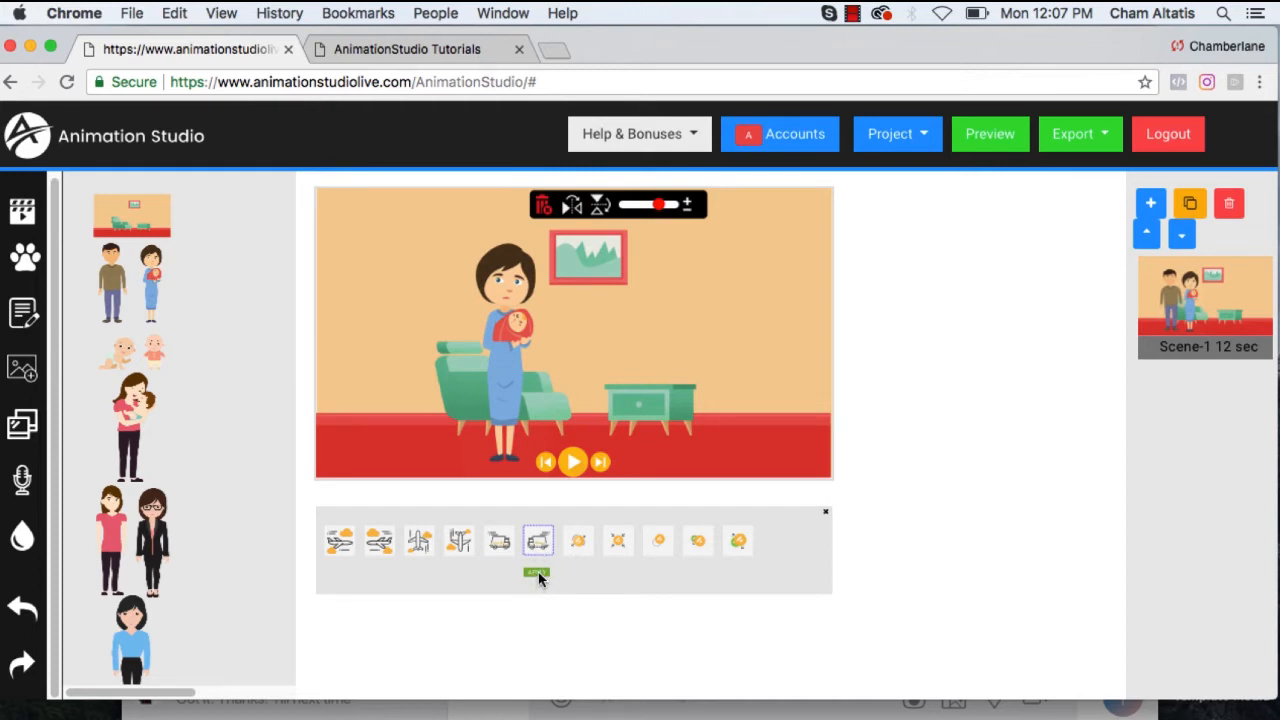
left_click(537, 574)
Set the woman to stay from the 2-second to the 6-second mark, with an exit transition ending at about 7 seconds
left_click(509, 355)
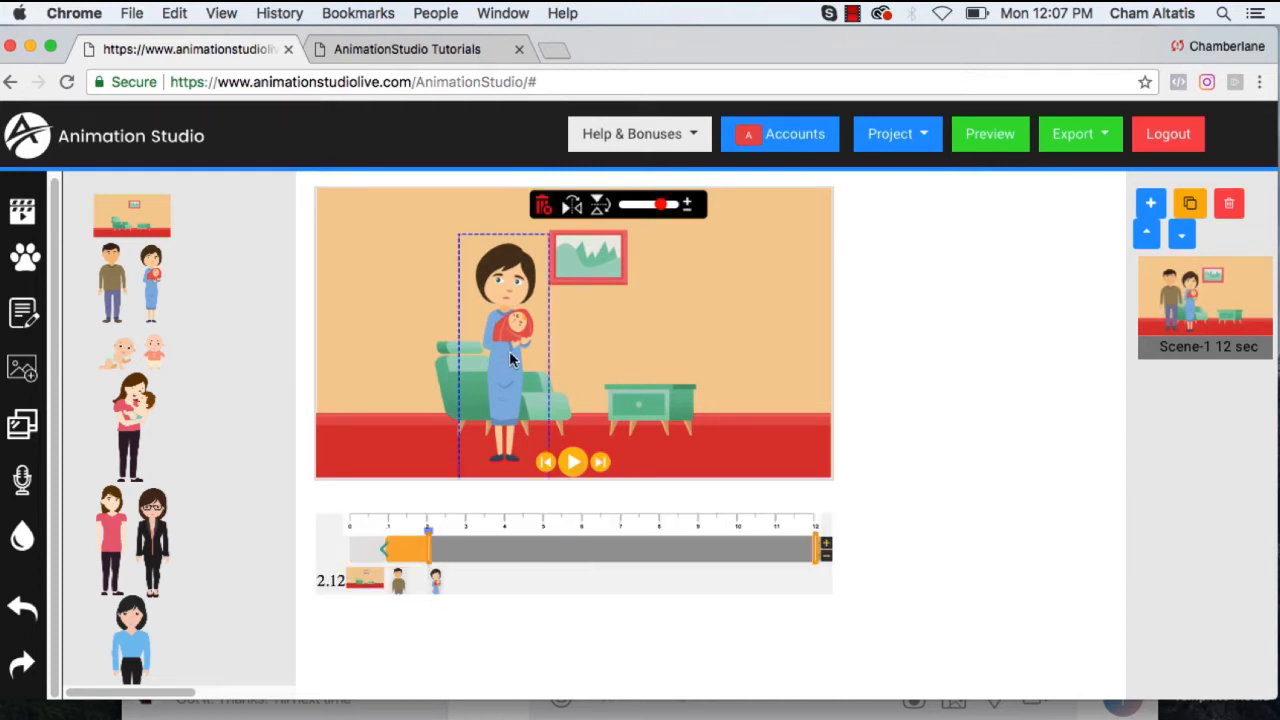
left_click_drag(815, 548, 631, 552)
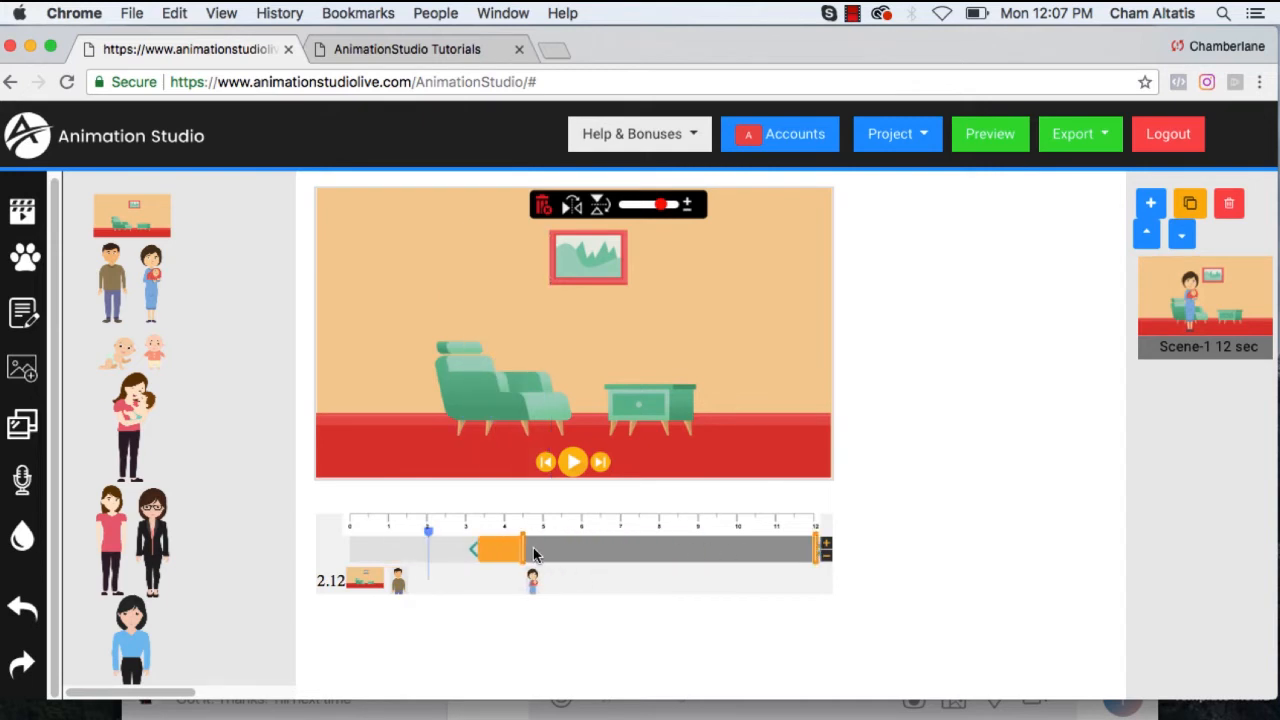
left_click_drag(534, 549, 440, 549)
left_click_drag(723, 549, 620, 549)
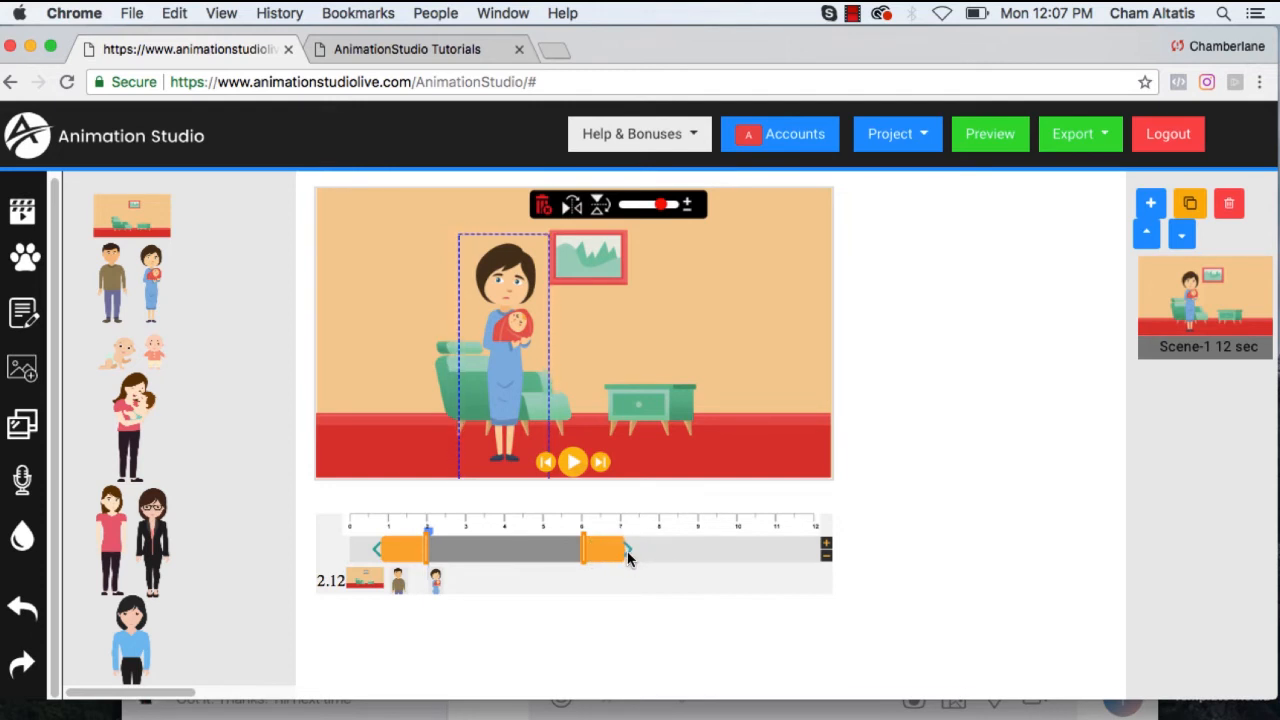
Apply the first of the two van-style exit transitions to the woman
left_click(627, 551)
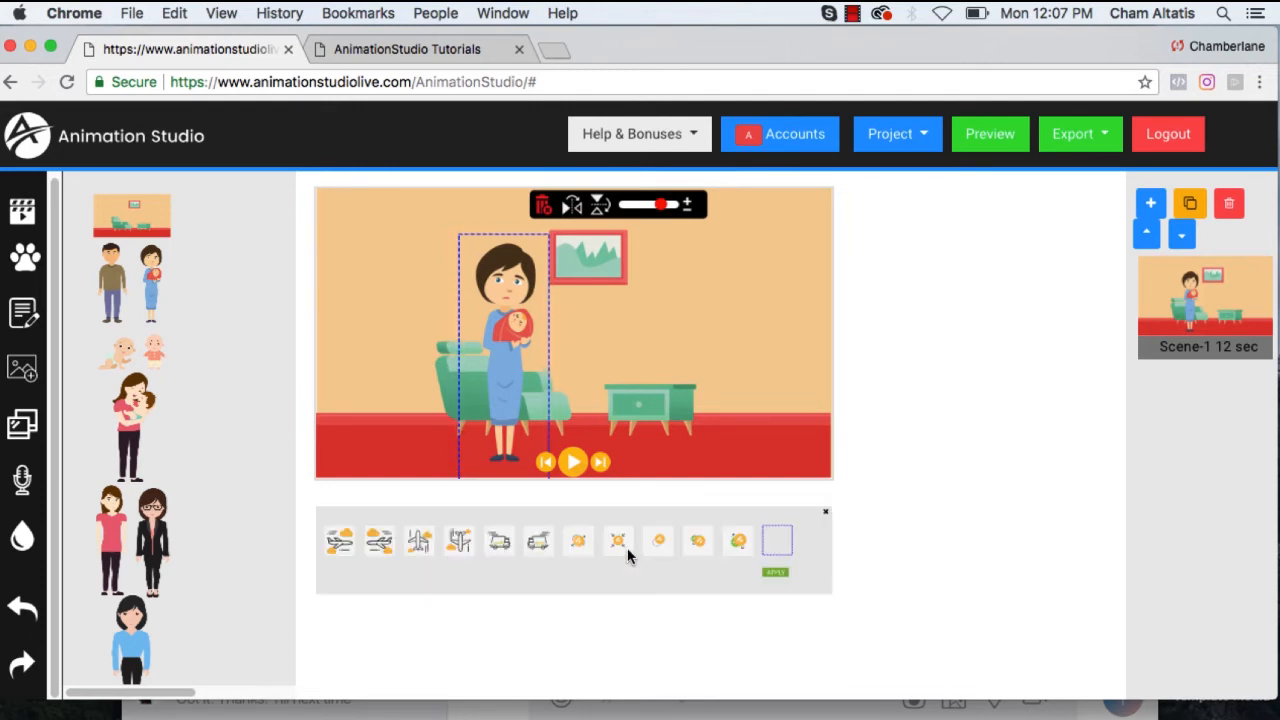
left_click(536, 542)
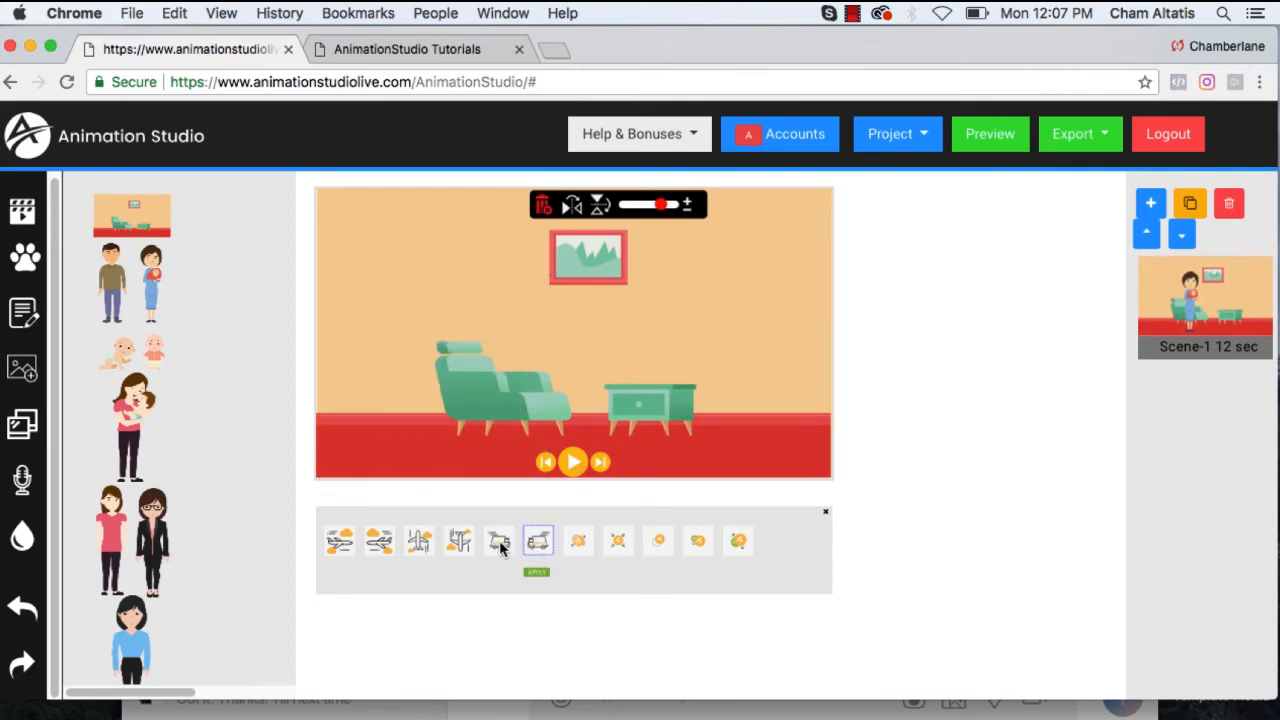
left_click(500, 543)
left_click(496, 573)
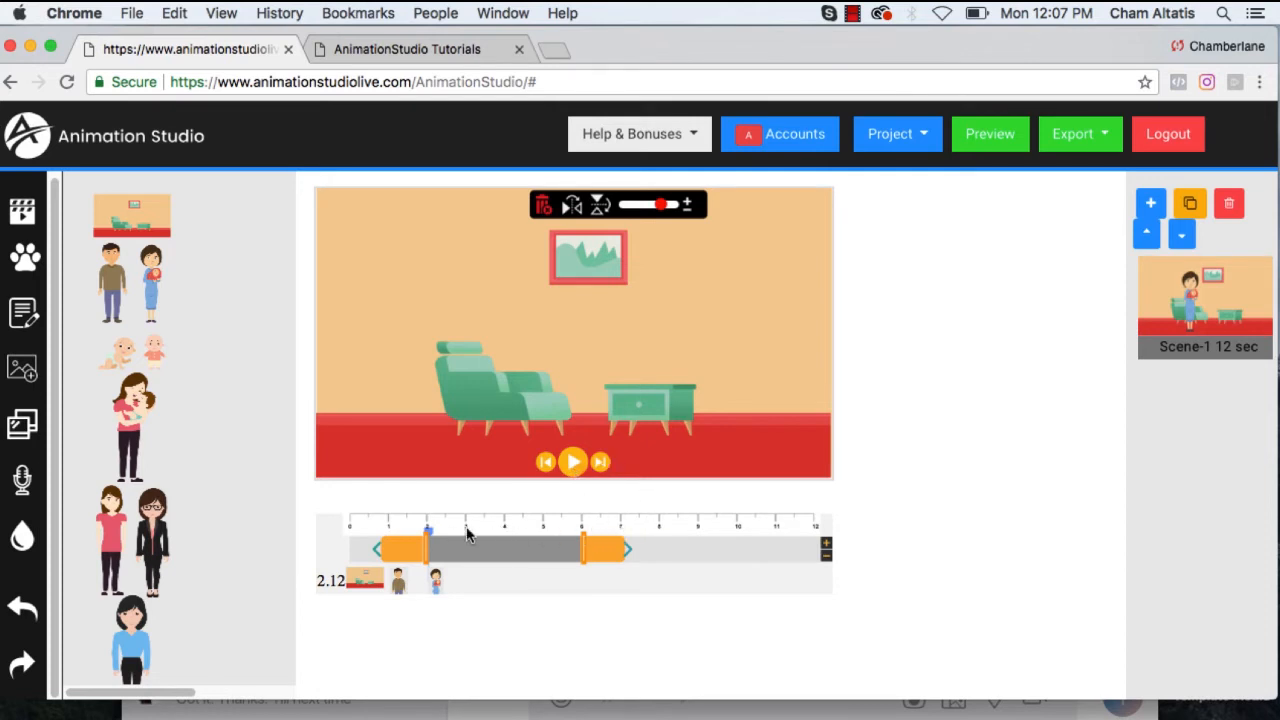
Add the crawling baby at the 6.5-second mark, enlarge it and place it on the floor in front of the armchair
left_click_drag(429, 532, 571, 524)
scroll(211, 391, "down", 1)
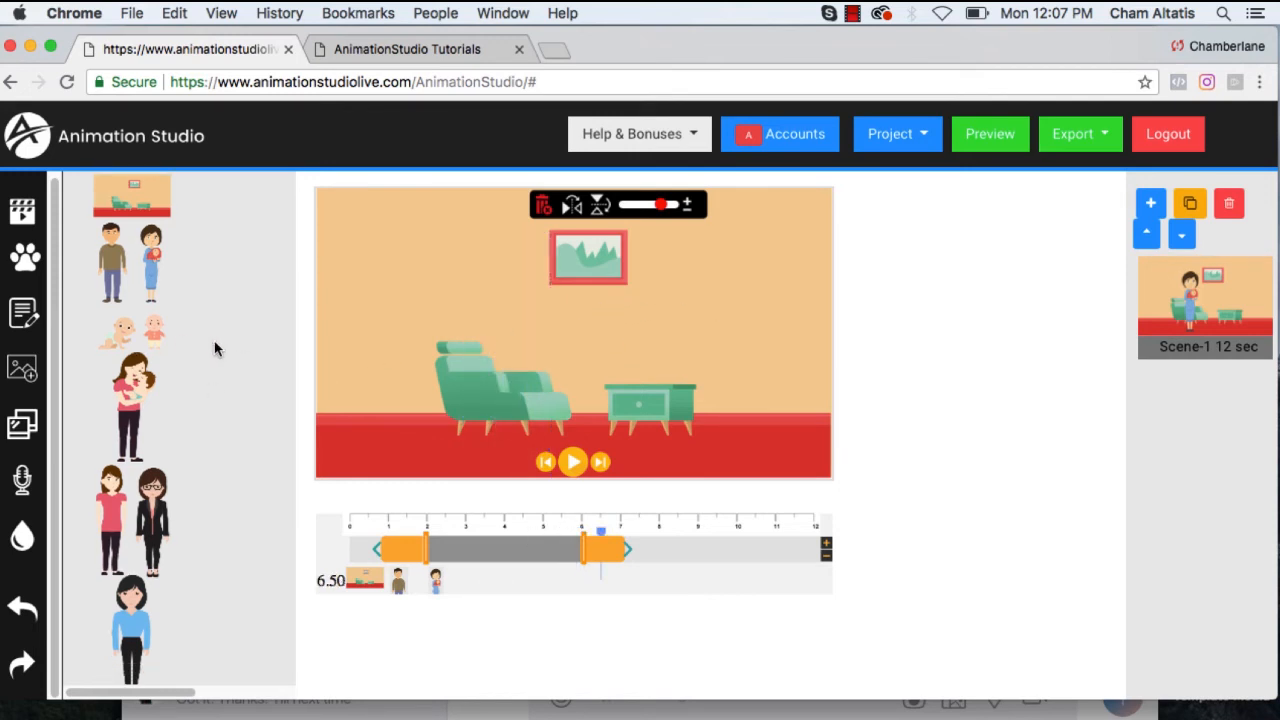
scroll(216, 341, "down", 1)
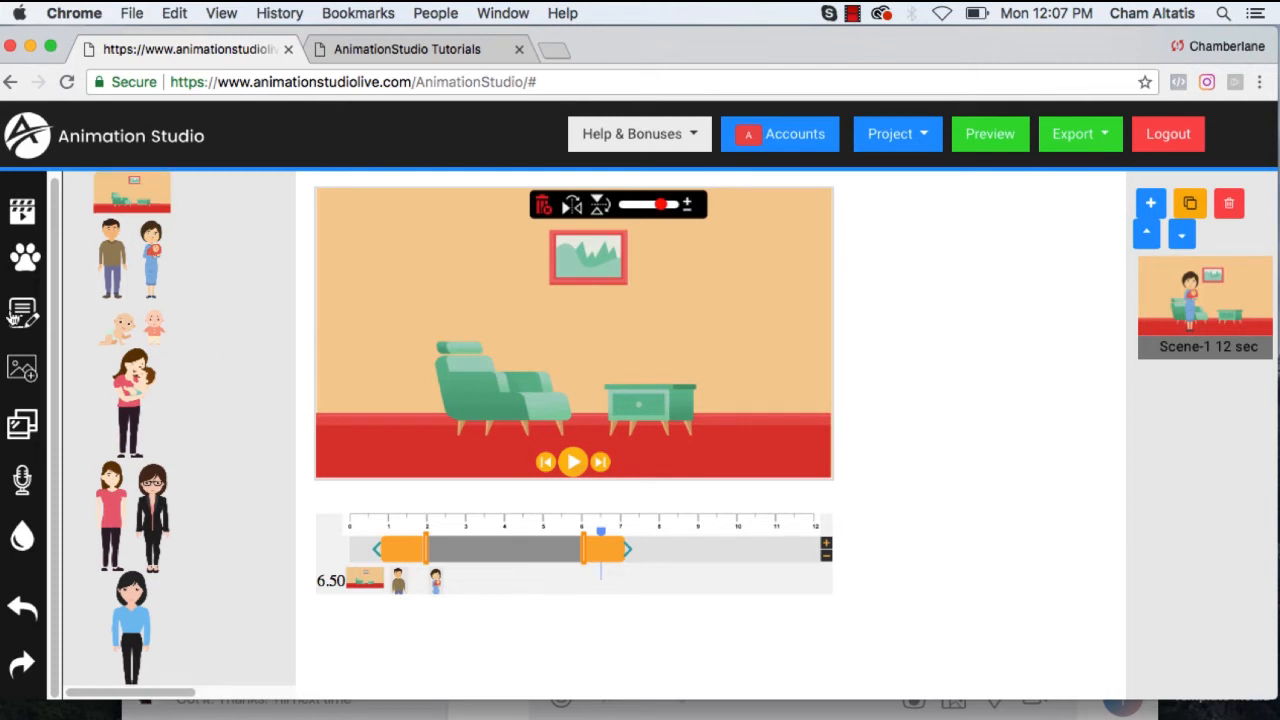
left_click(118, 328)
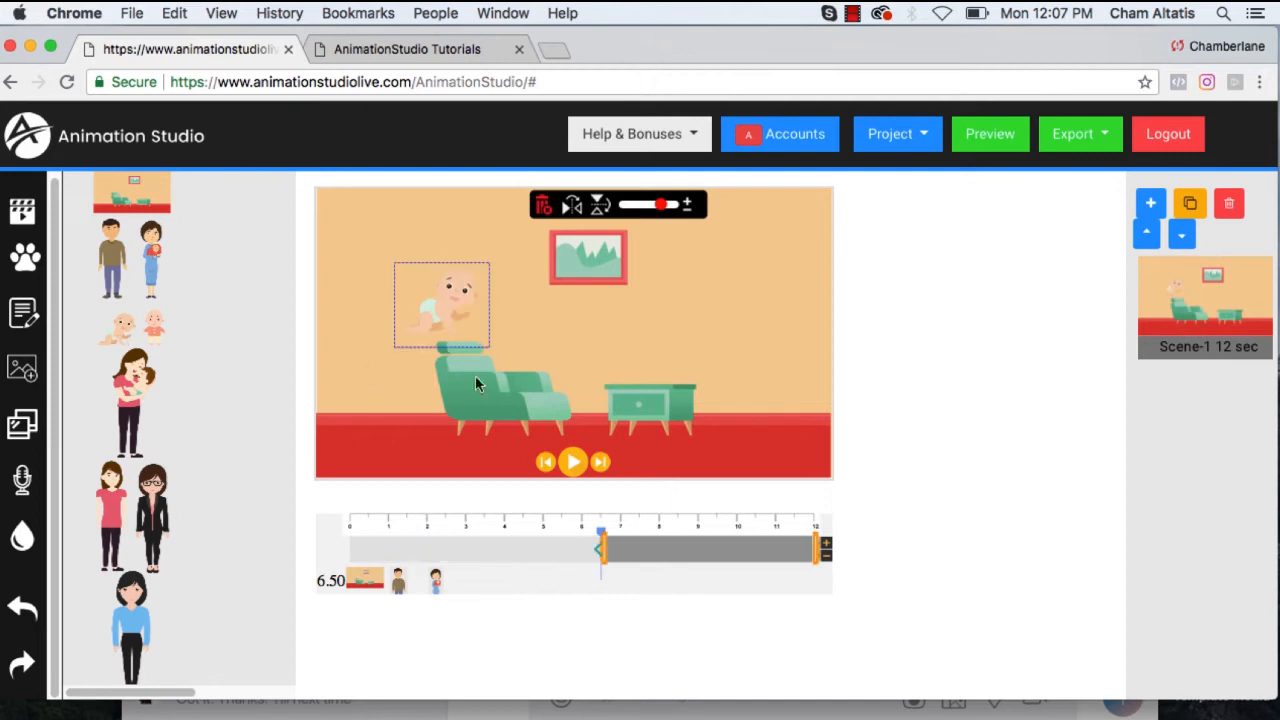
left_click_drag(457, 305, 494, 392)
left_click_drag(498, 420, 548, 424)
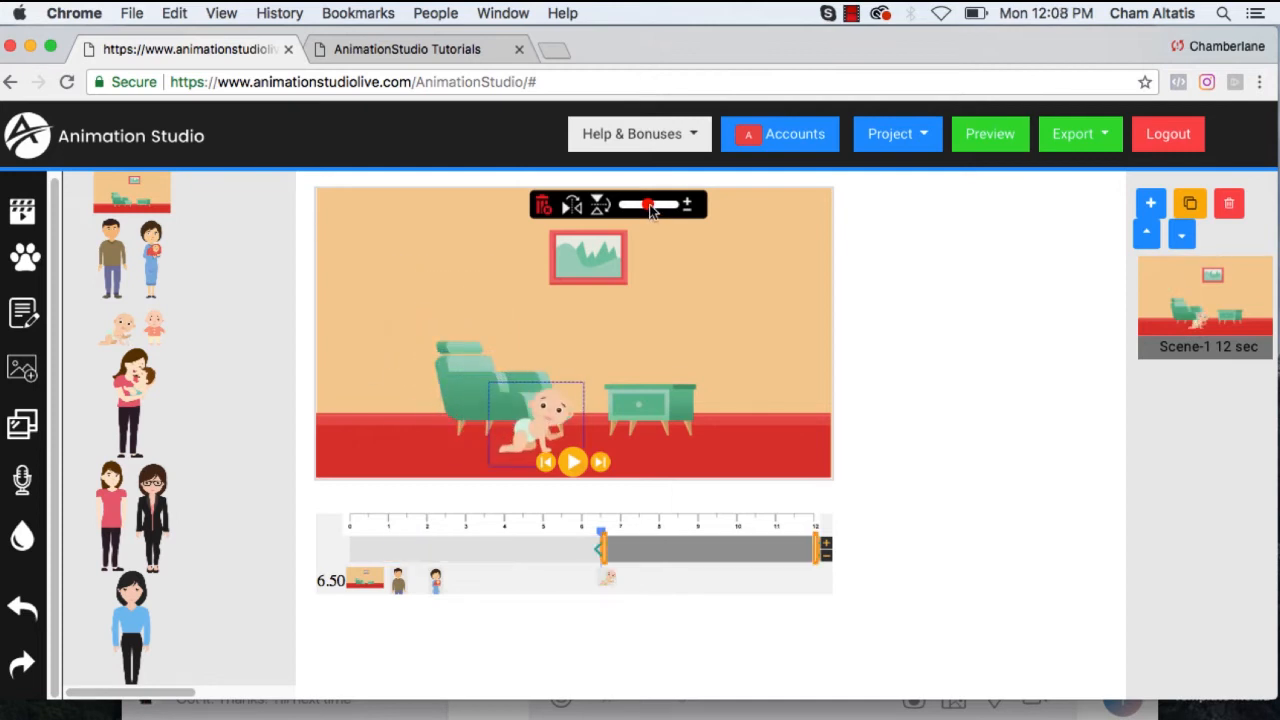
left_click_drag(650, 206, 657, 206)
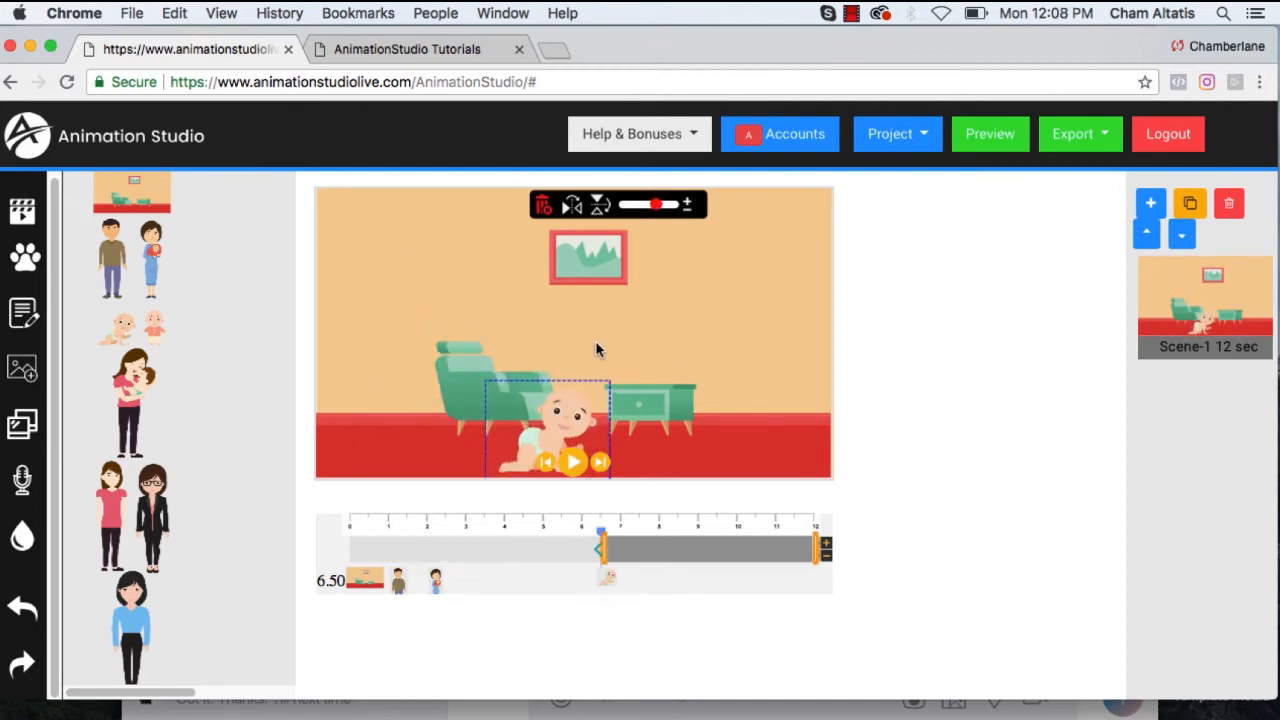
left_click_drag(560, 405, 556, 382)
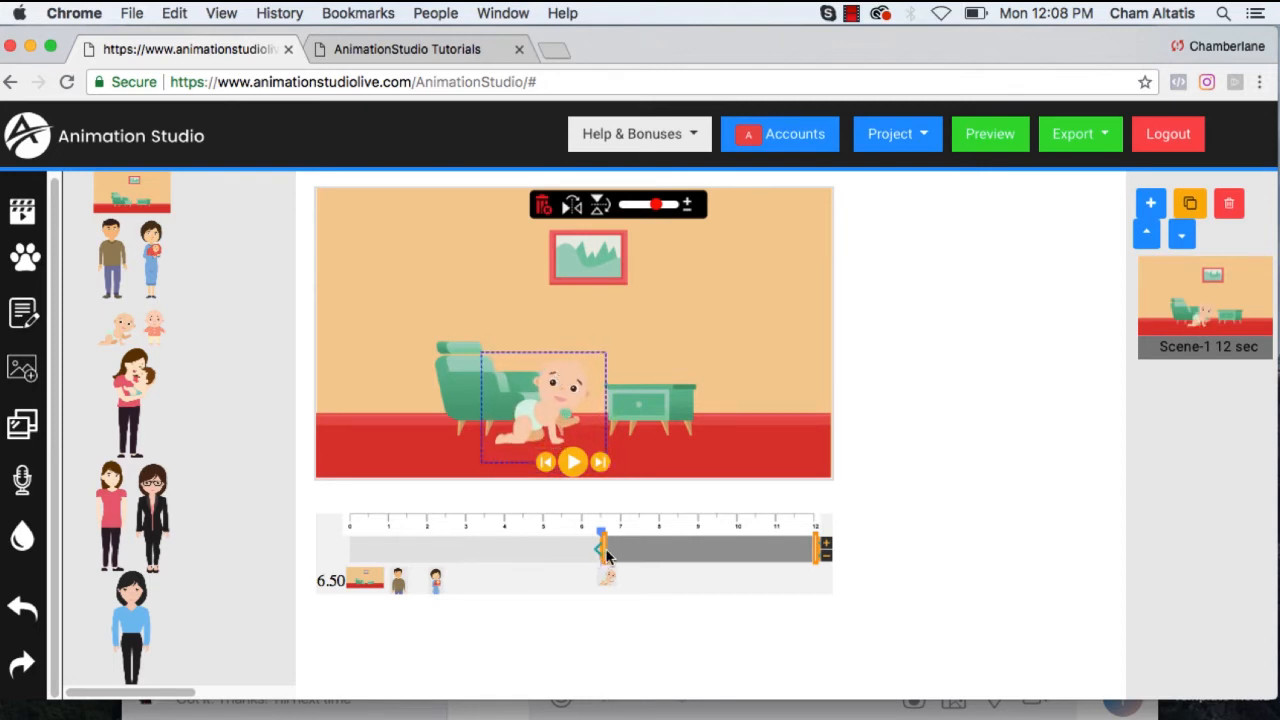
Make the baby appear at the 6-second mark, with the first van-style entrance transition starting at about 5 seconds
left_click_drag(608, 556, 582, 558)
left_click_drag(575, 550, 545, 553)
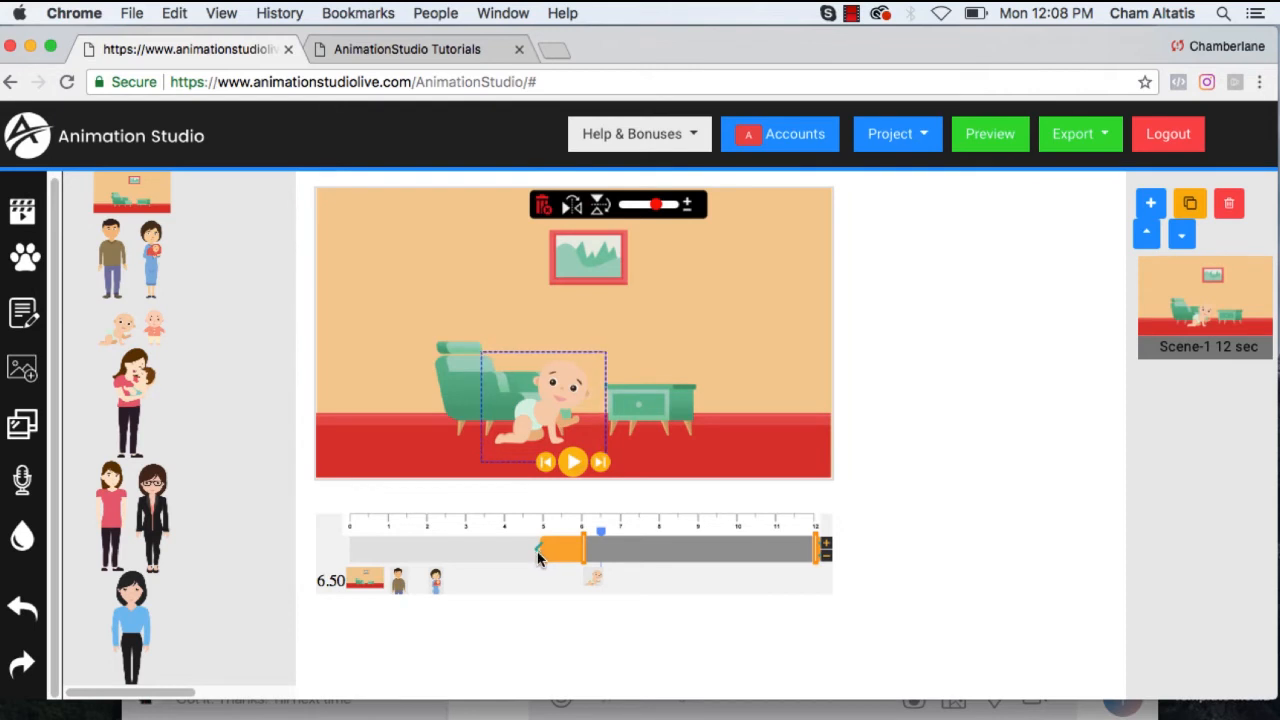
left_click(543, 557)
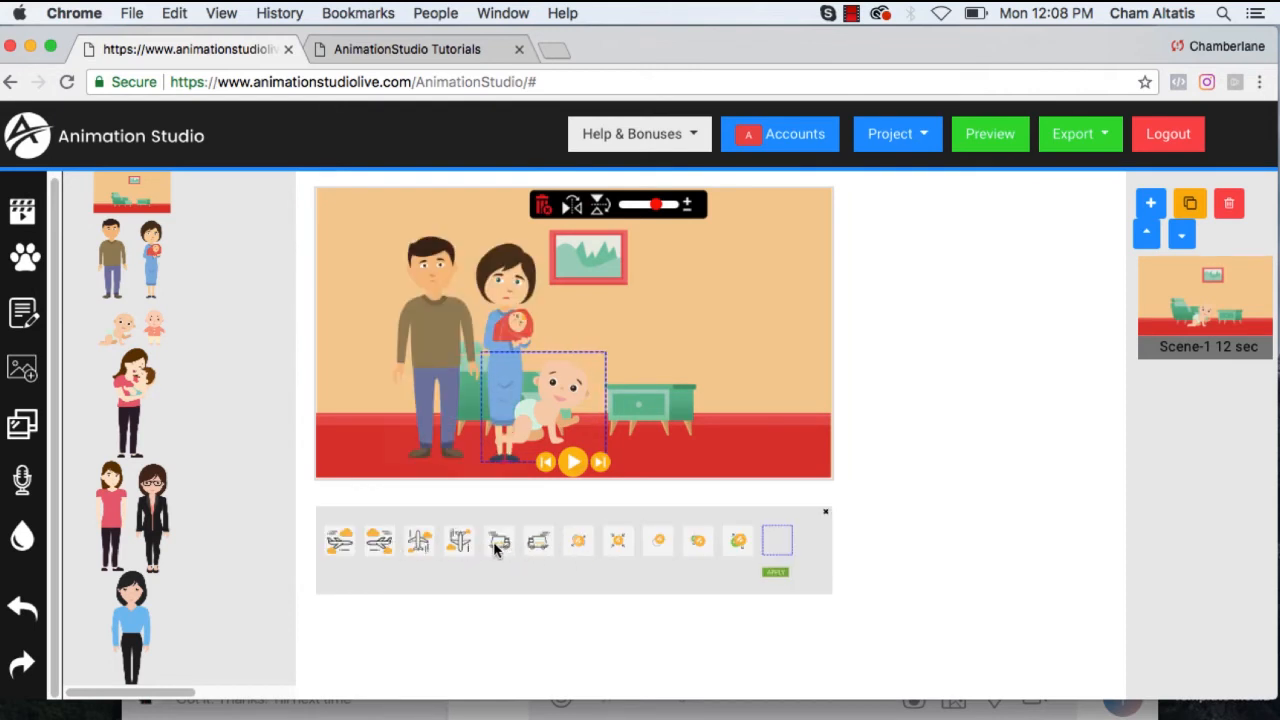
left_click(505, 541)
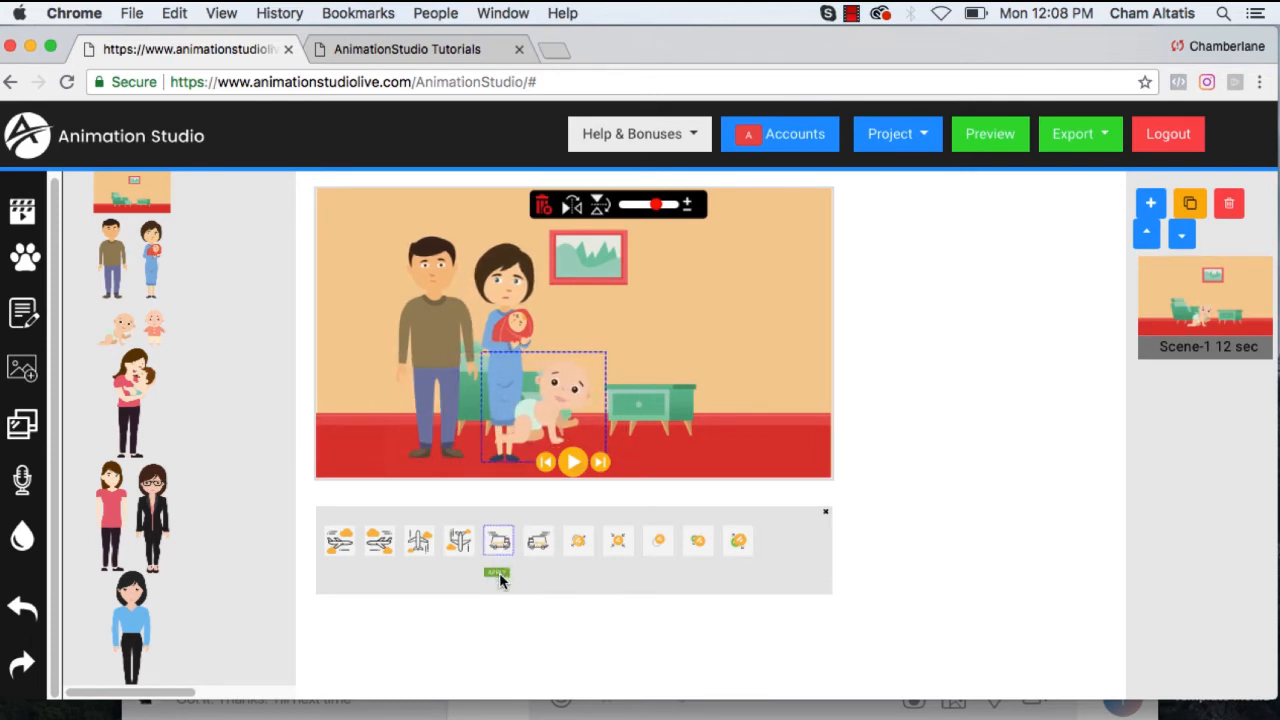
left_click(499, 573)
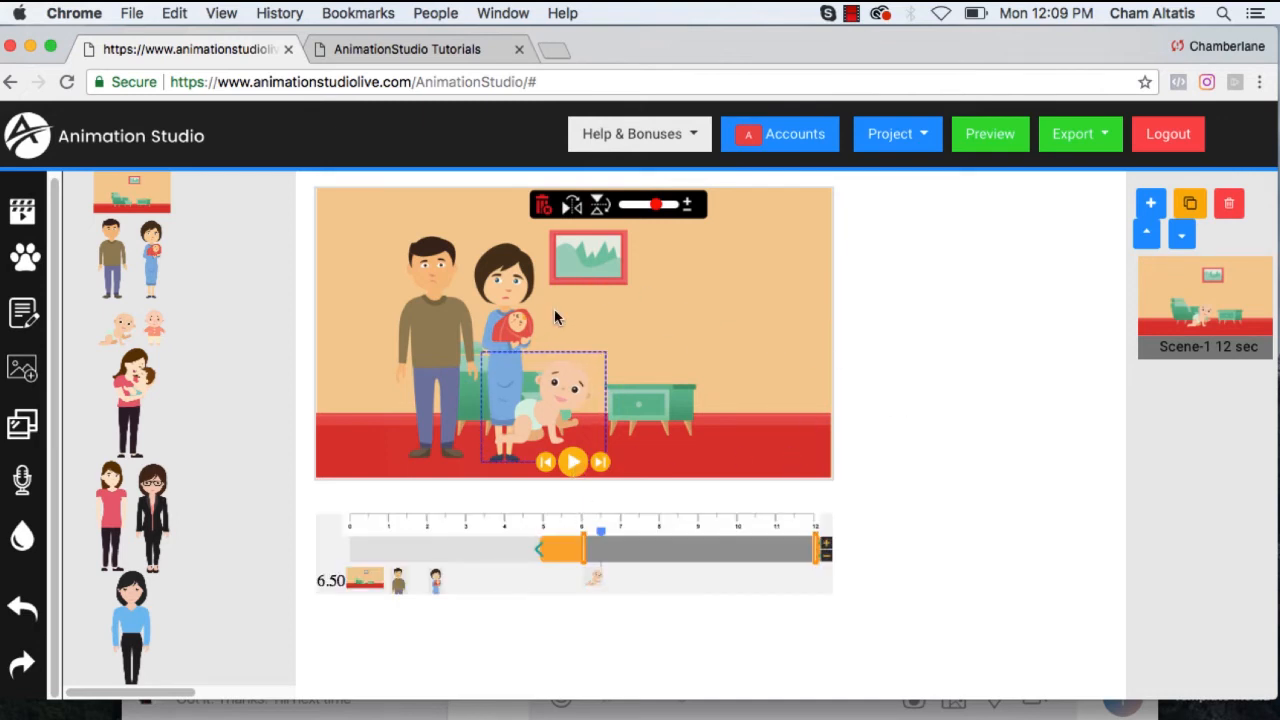
Add the text "Challenged to start a family?" to the scene and place it on the wall above the side table
left_click(25, 316)
left_click(137, 277)
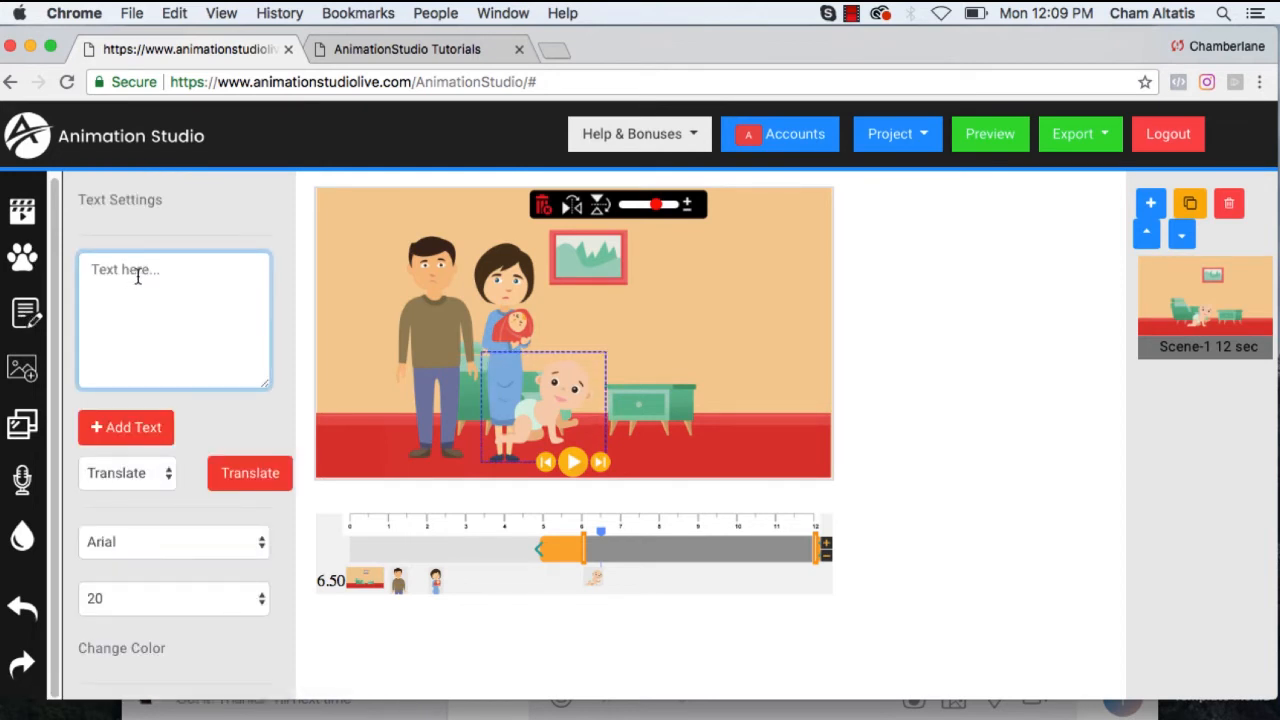
type("Challenge ")
type(" to start a family?")
left_click(123, 428)
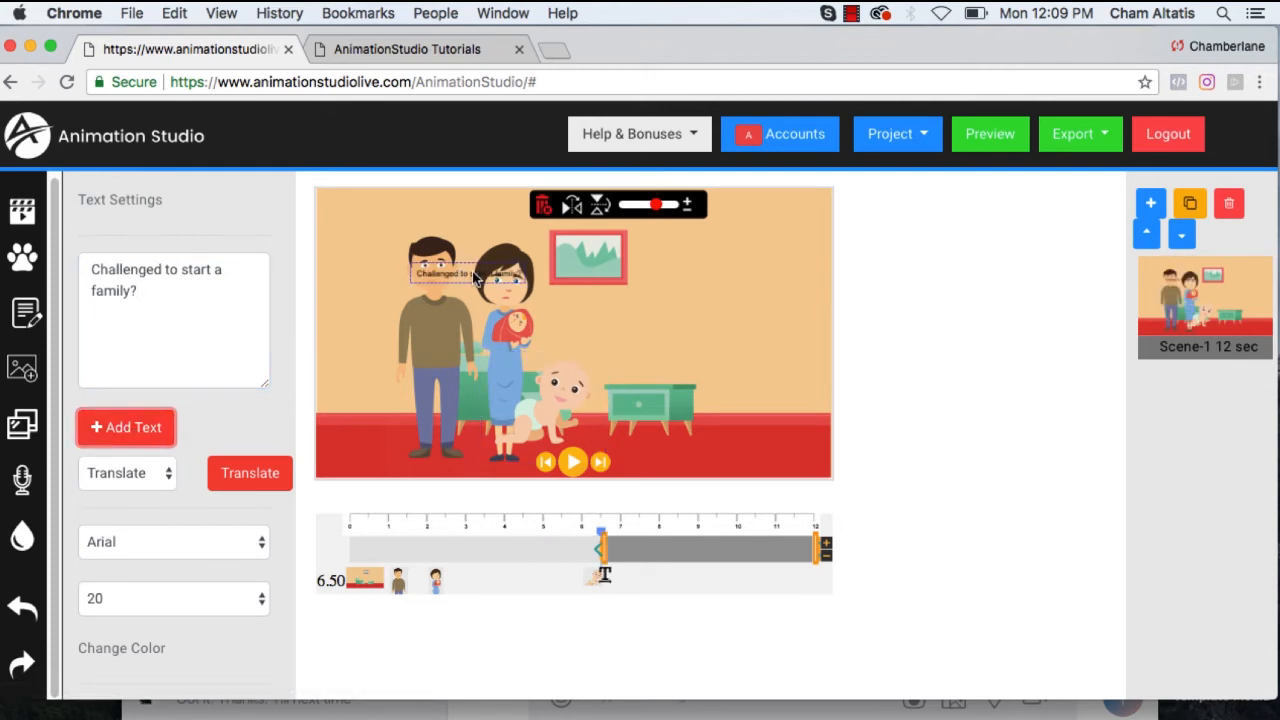
left_click_drag(460, 280, 680, 314)
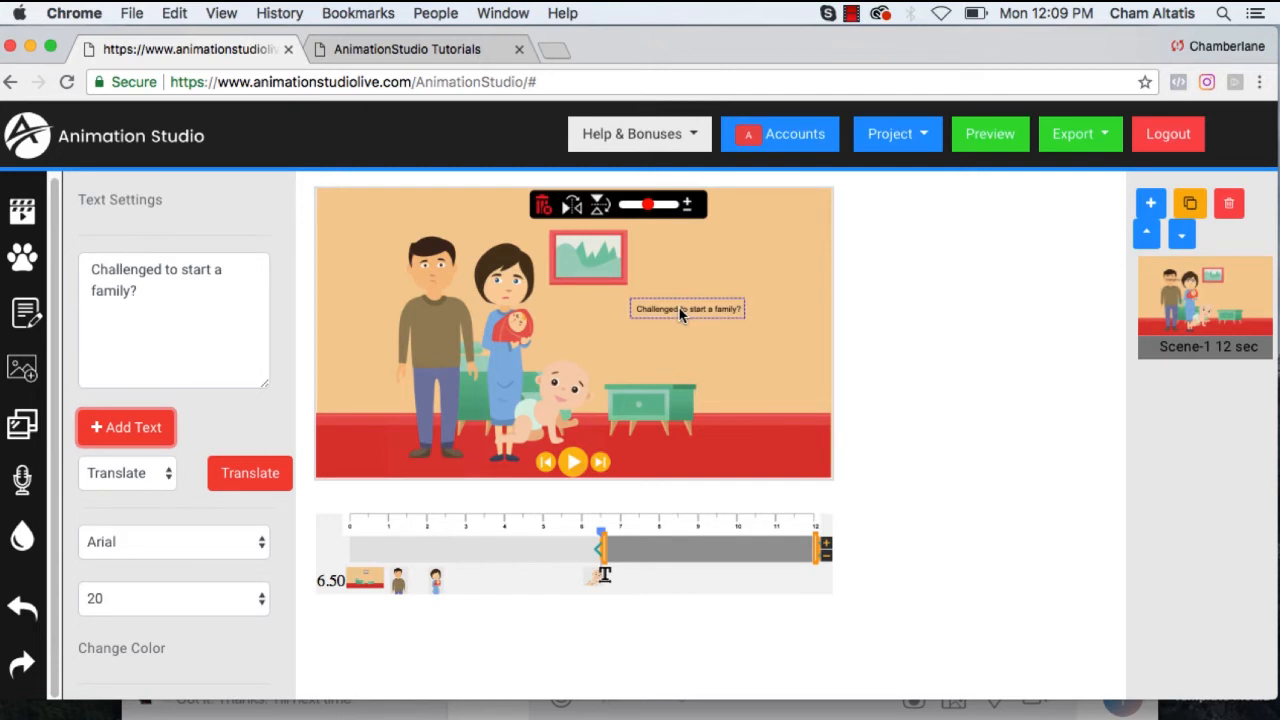
Keep the caption's font as Arial, set its size to 44 and shift it left to fit on the wall
left_click(165, 541)
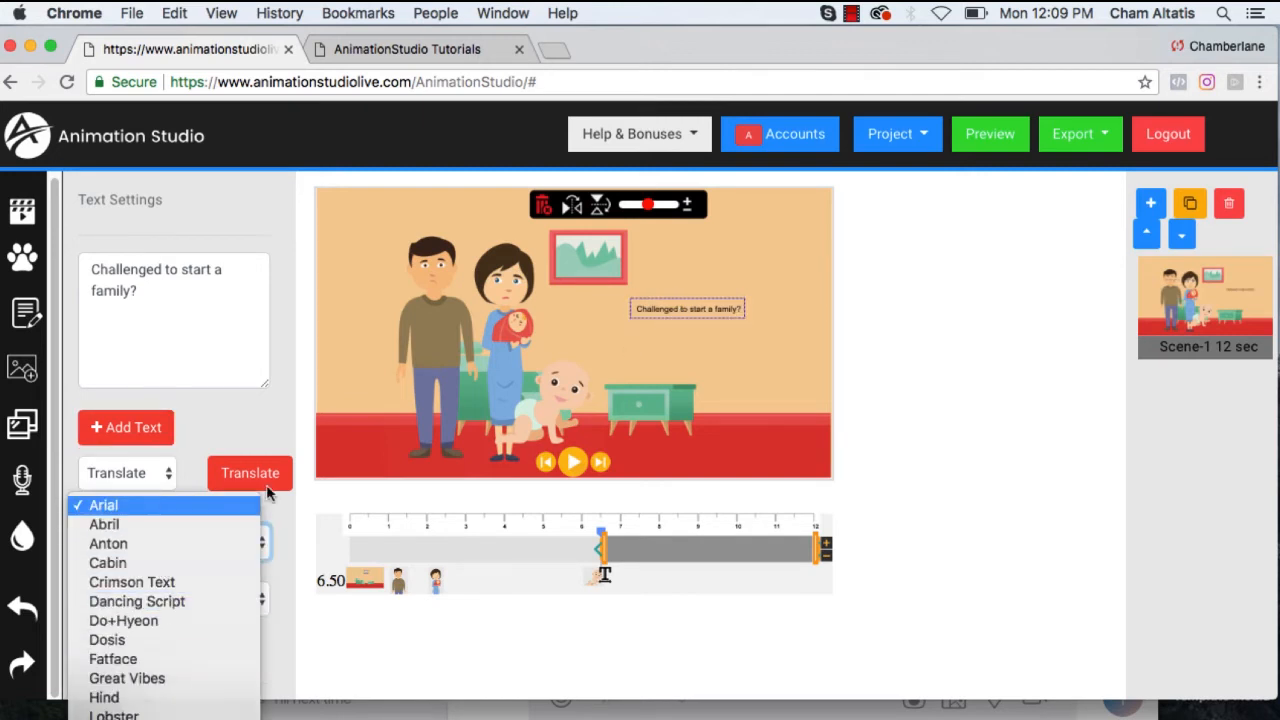
left_click(163, 503)
left_click(191, 616)
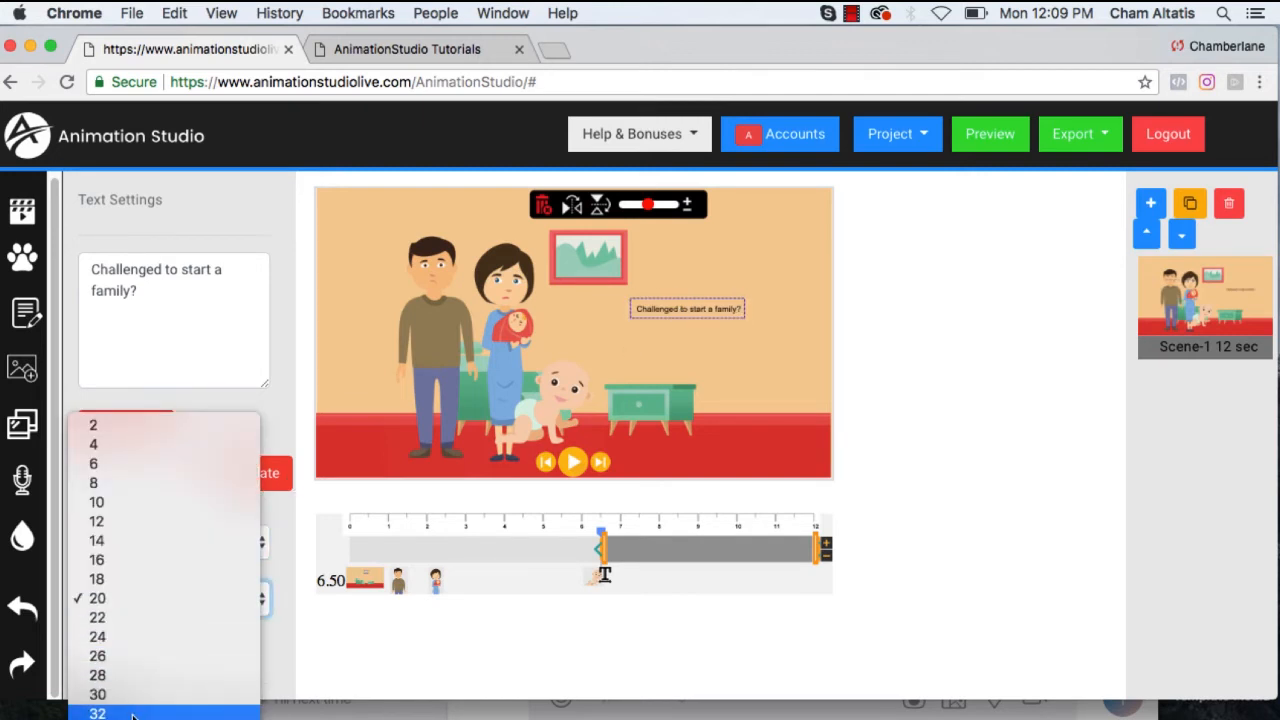
scroll(145, 670, "down", 4)
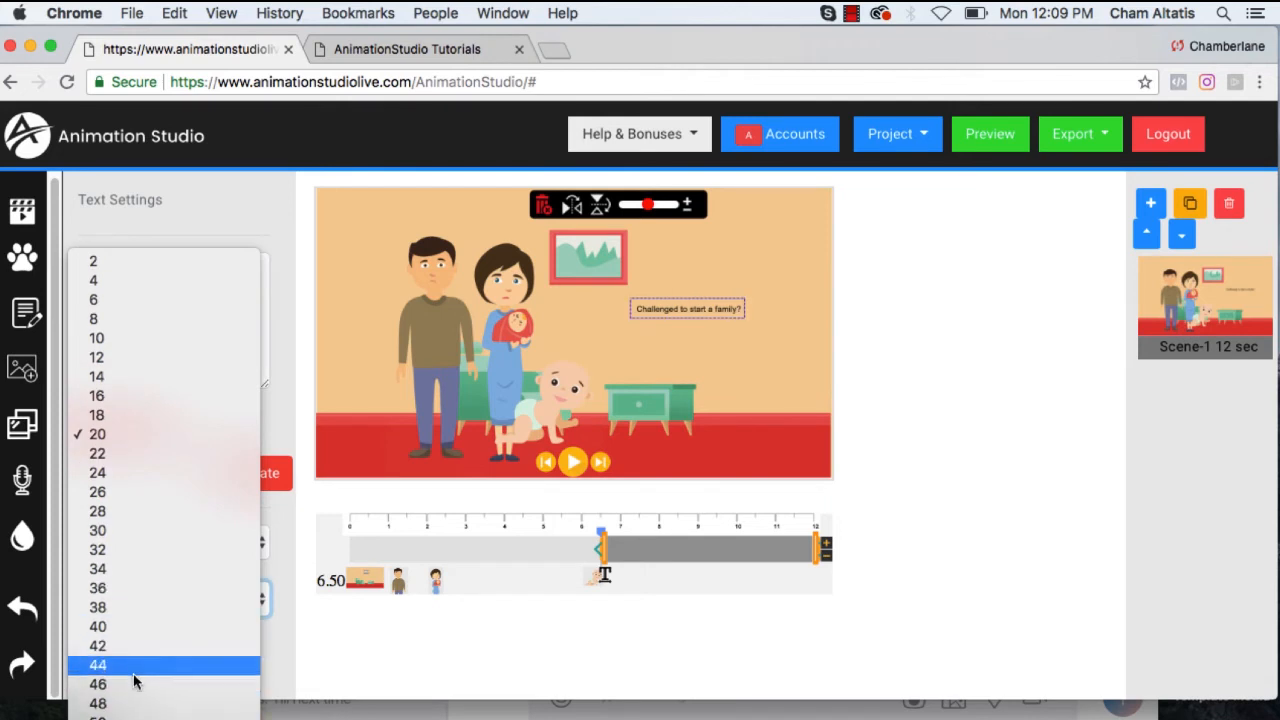
left_click(140, 665)
left_click_drag(734, 314, 674, 314)
Change the caption's text color from the color picker to a medium green
scroll(214, 547, "down", 5)
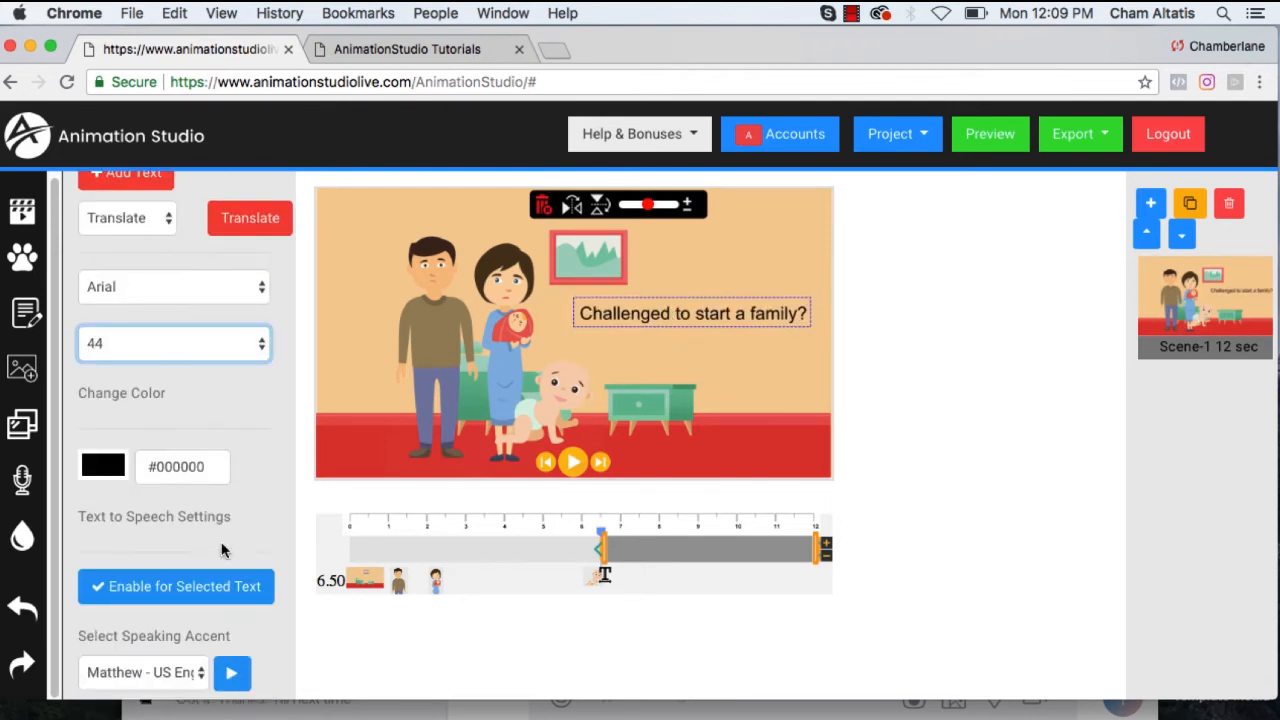
left_click(110, 468)
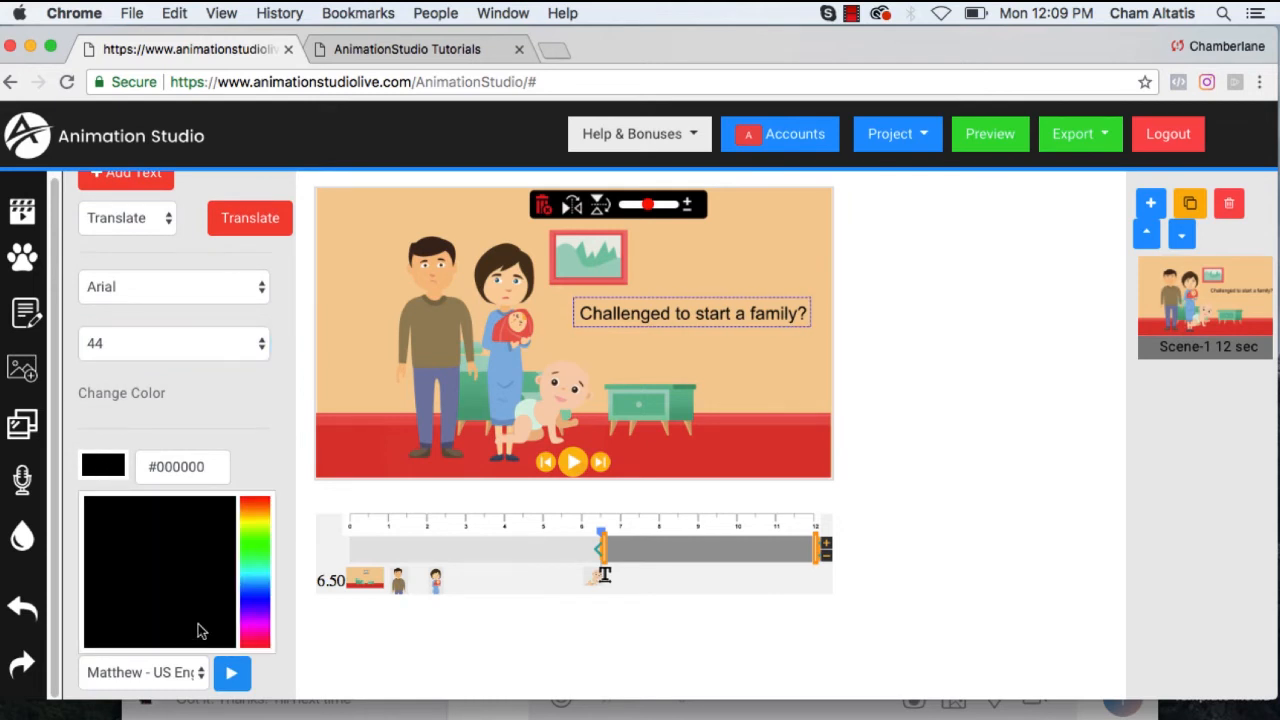
left_click(261, 547)
left_click(157, 561)
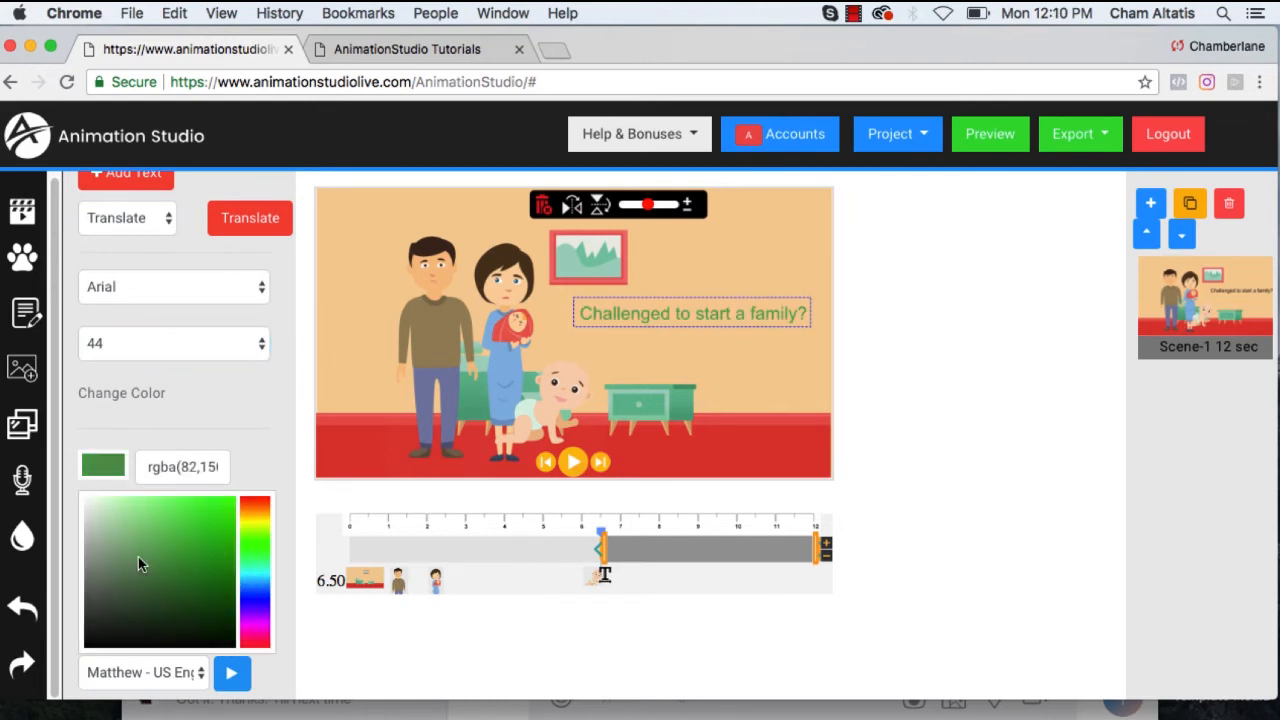
left_click(309, 672)
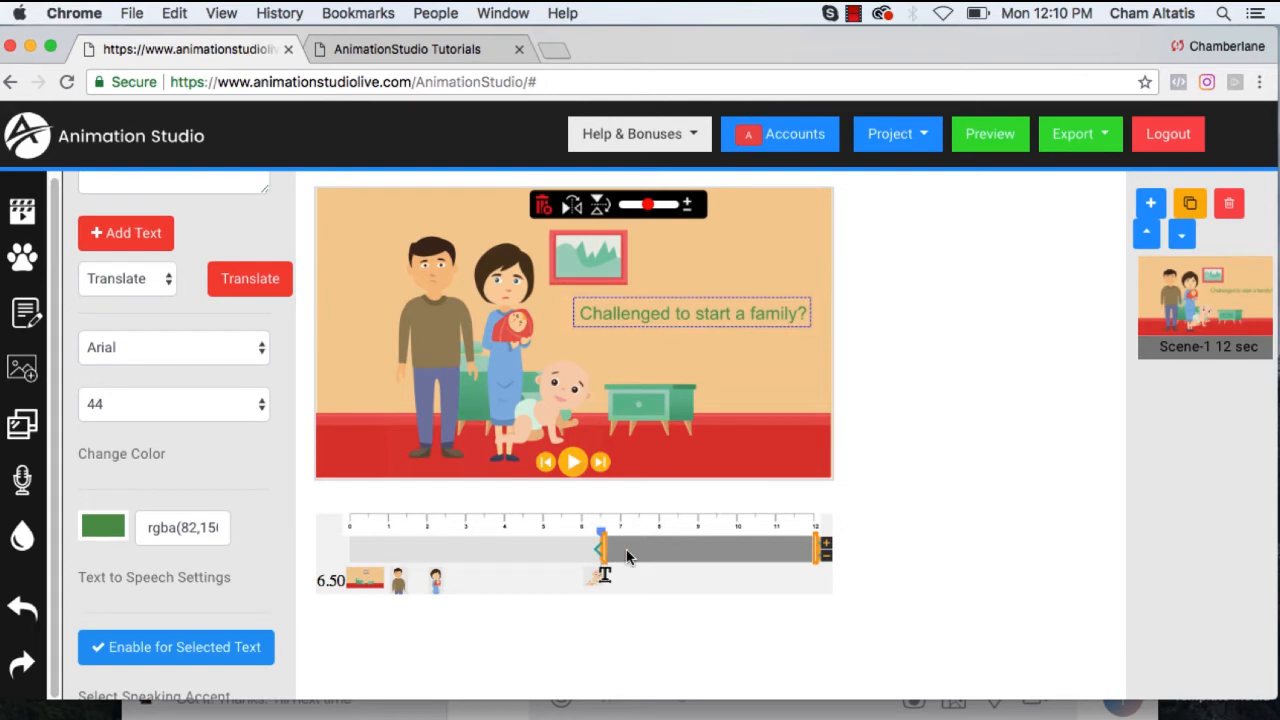
Give the caption an entrance transition from about 5.5 to 6.5 seconds, using the second van-style effect
left_click_drag(651, 549, 717, 557)
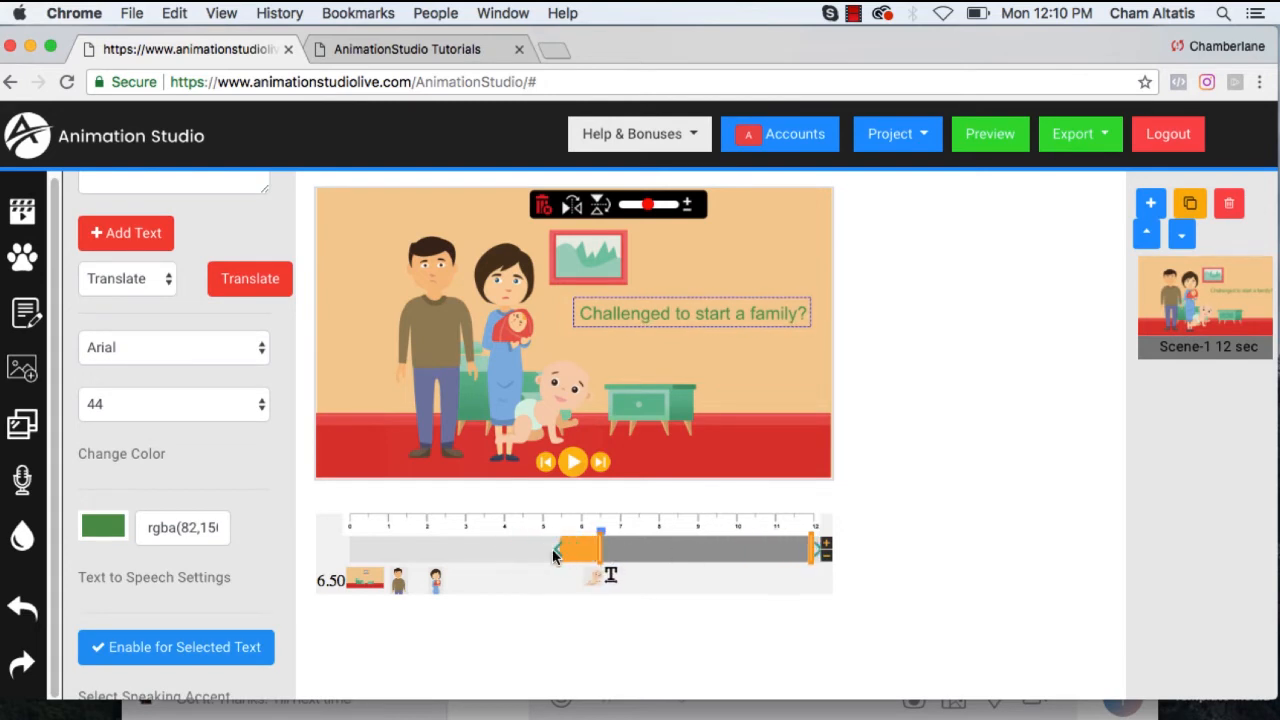
left_click(558, 551)
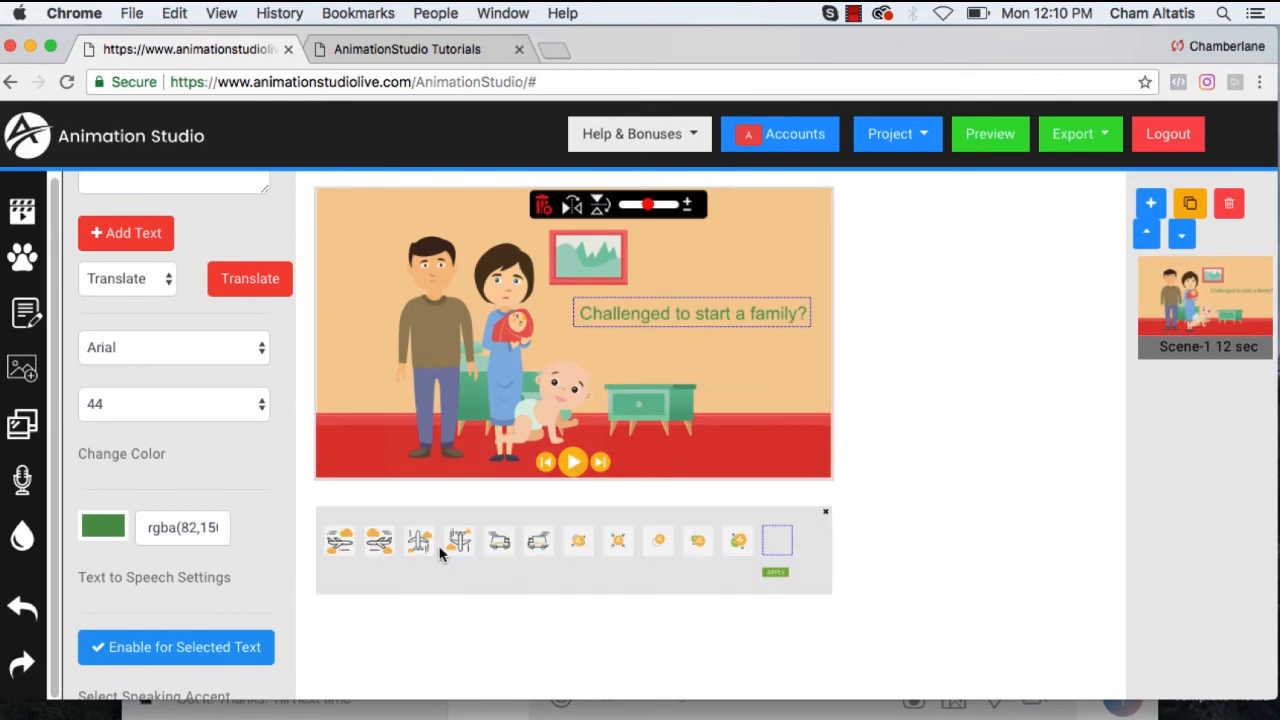
left_click(535, 543)
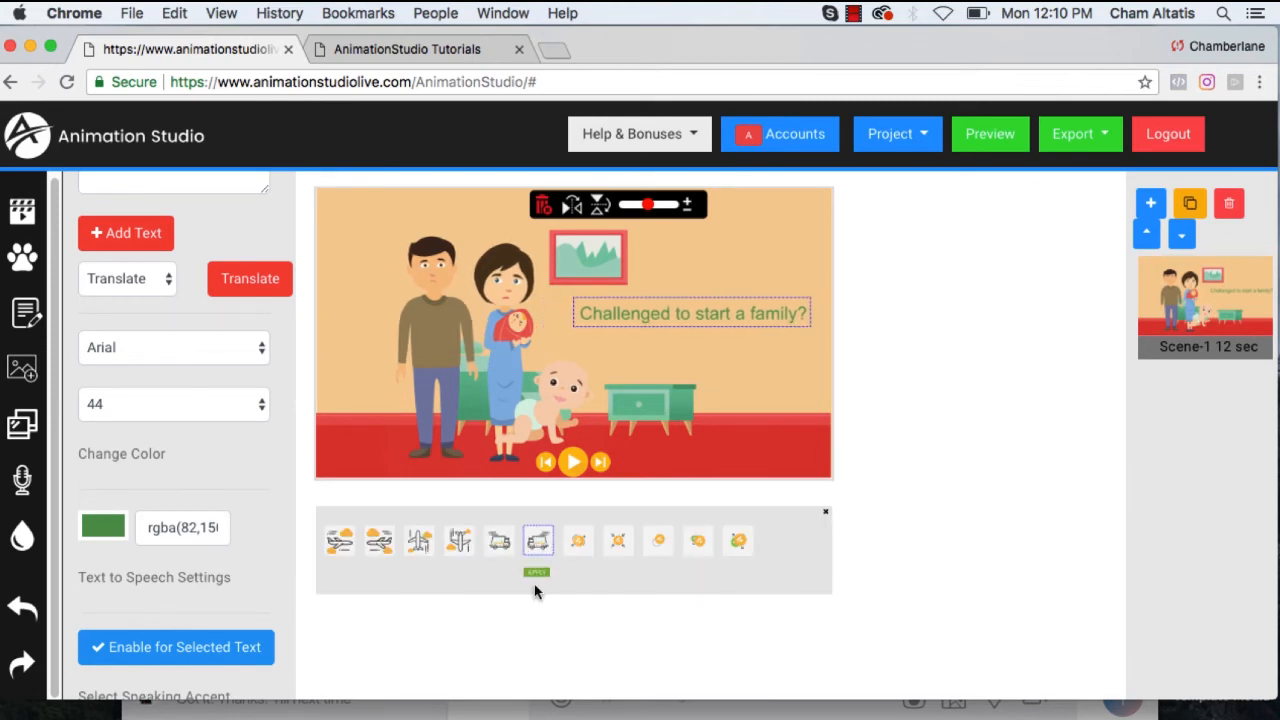
left_click(541, 570)
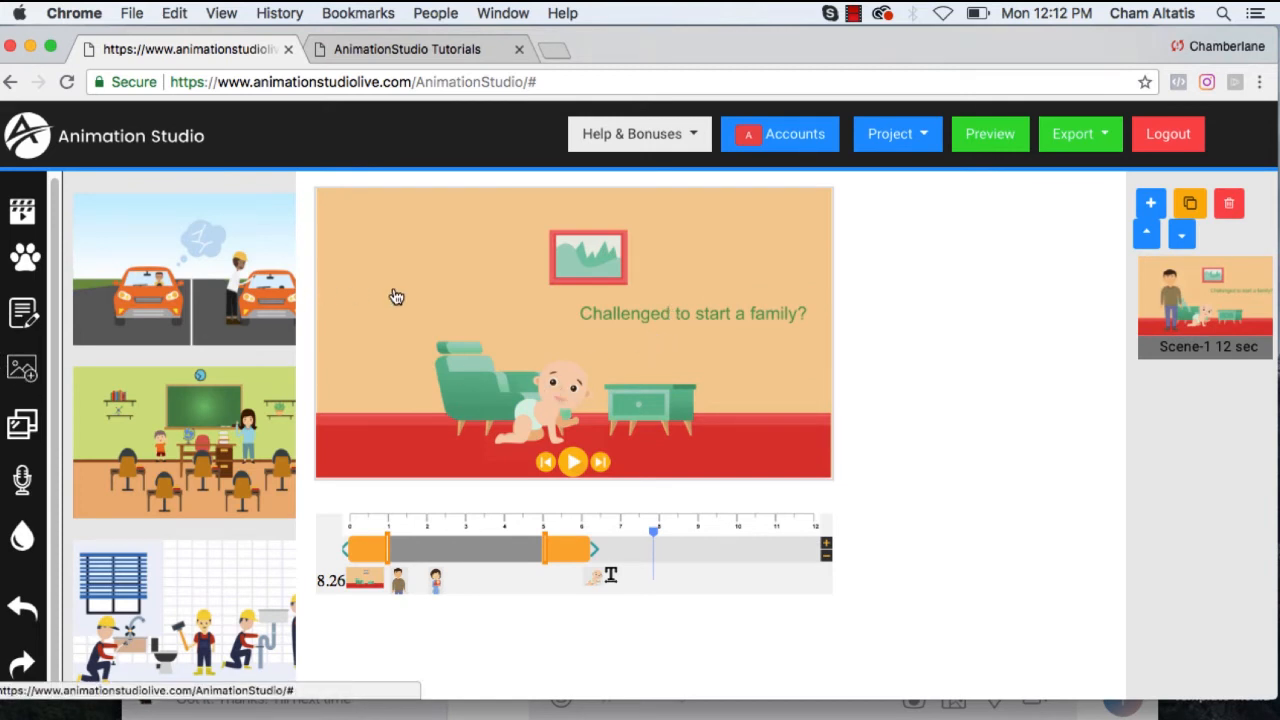
Import the man's portrait photo from the Desktop into the scene
left_click(358, 292)
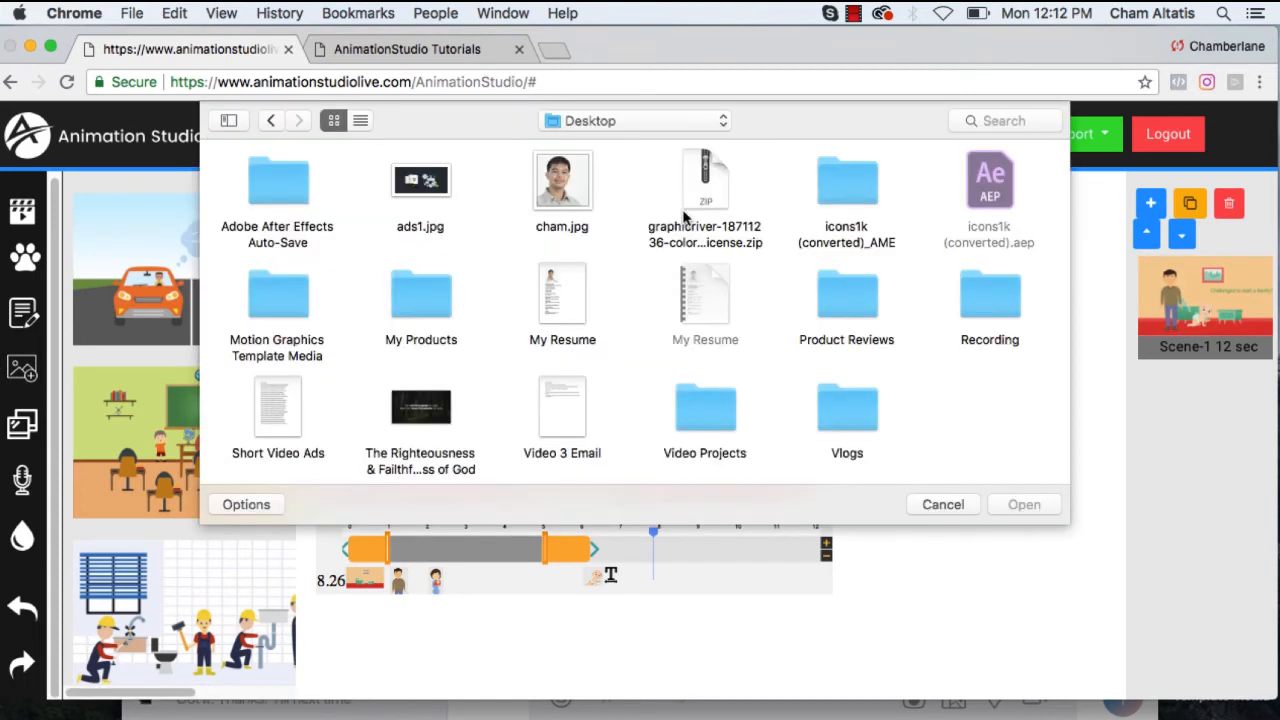
left_click(567, 181)
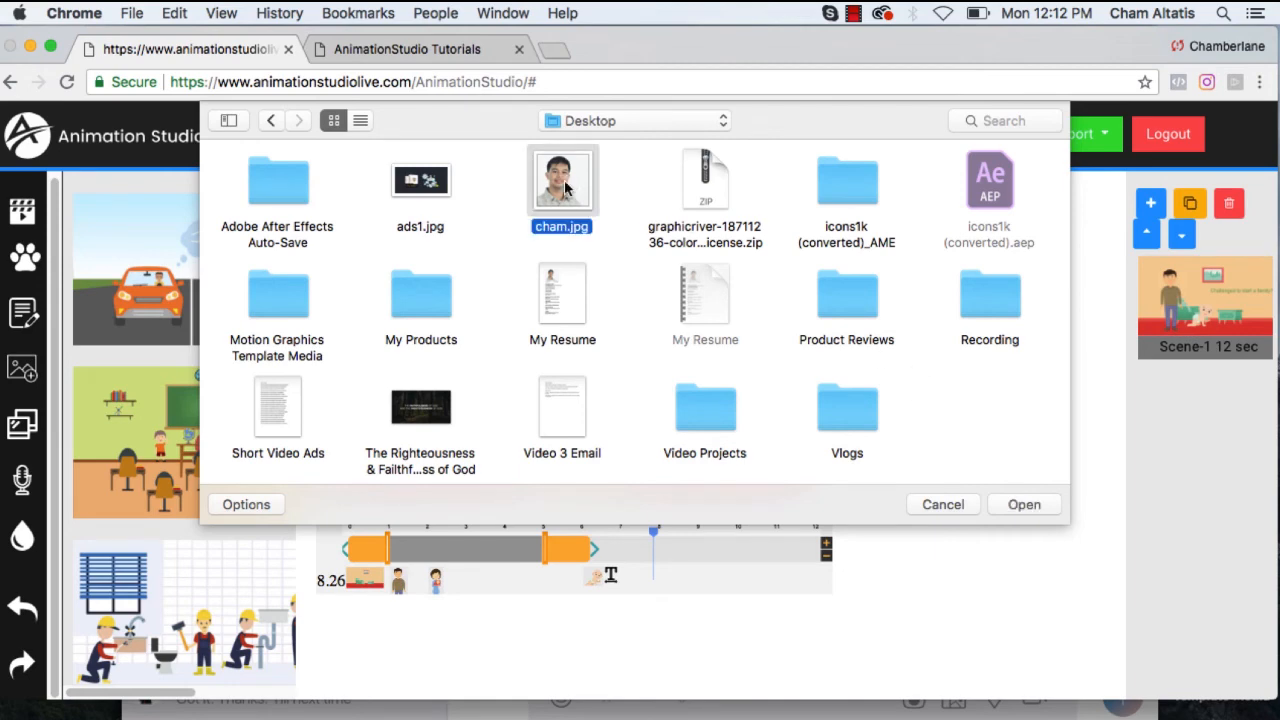
left_click(1000, 506)
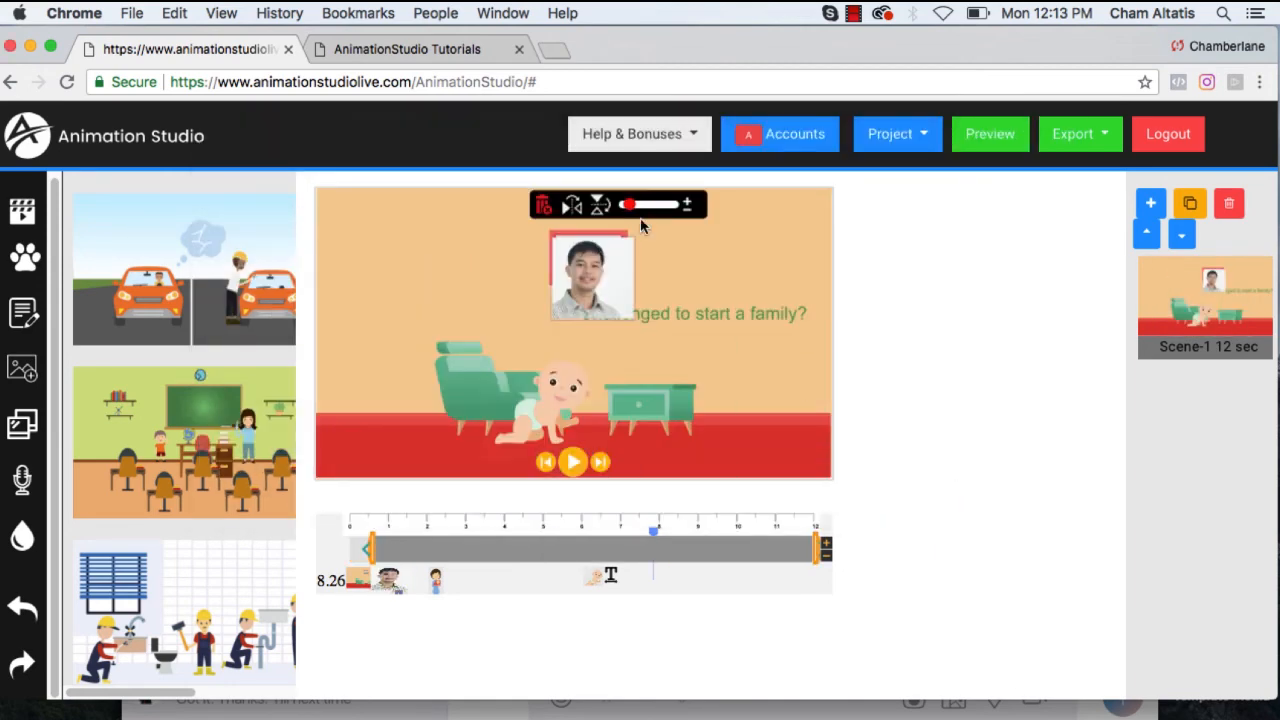
Shrink the portrait photo and center it inside the wall picture's red frame
left_click_drag(632, 208, 625, 206)
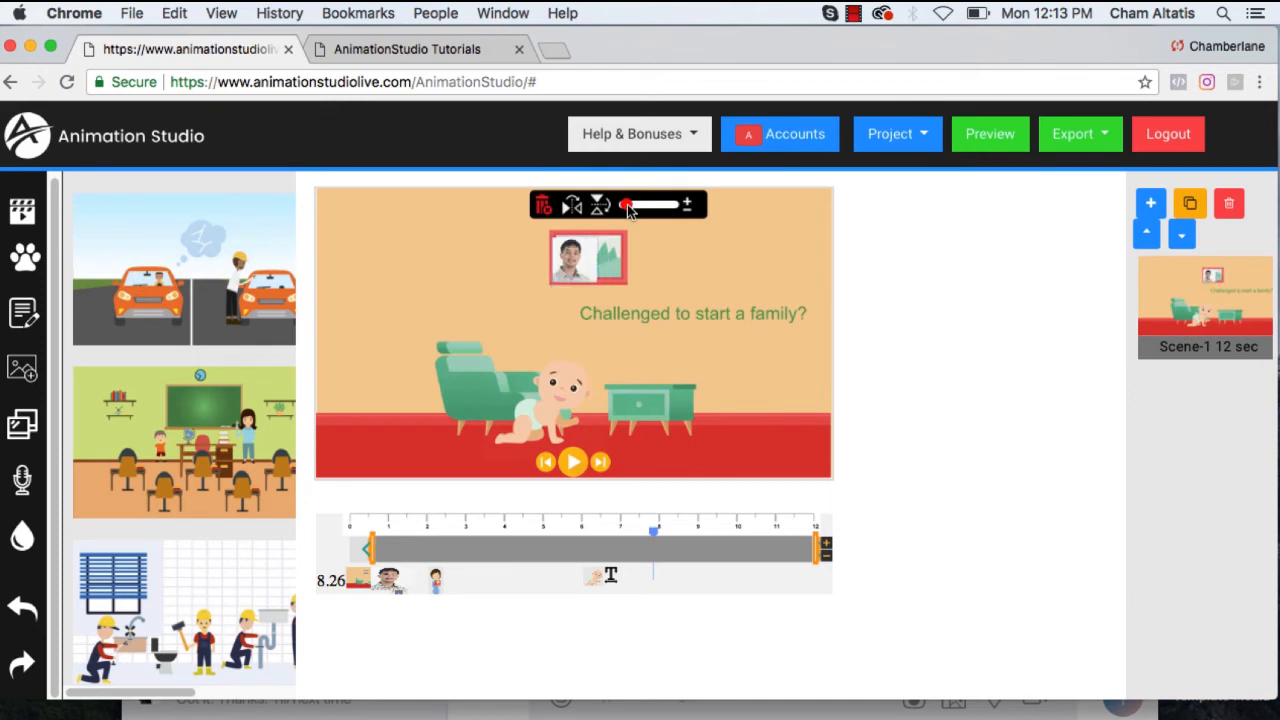
left_click_drag(565, 262, 586, 262)
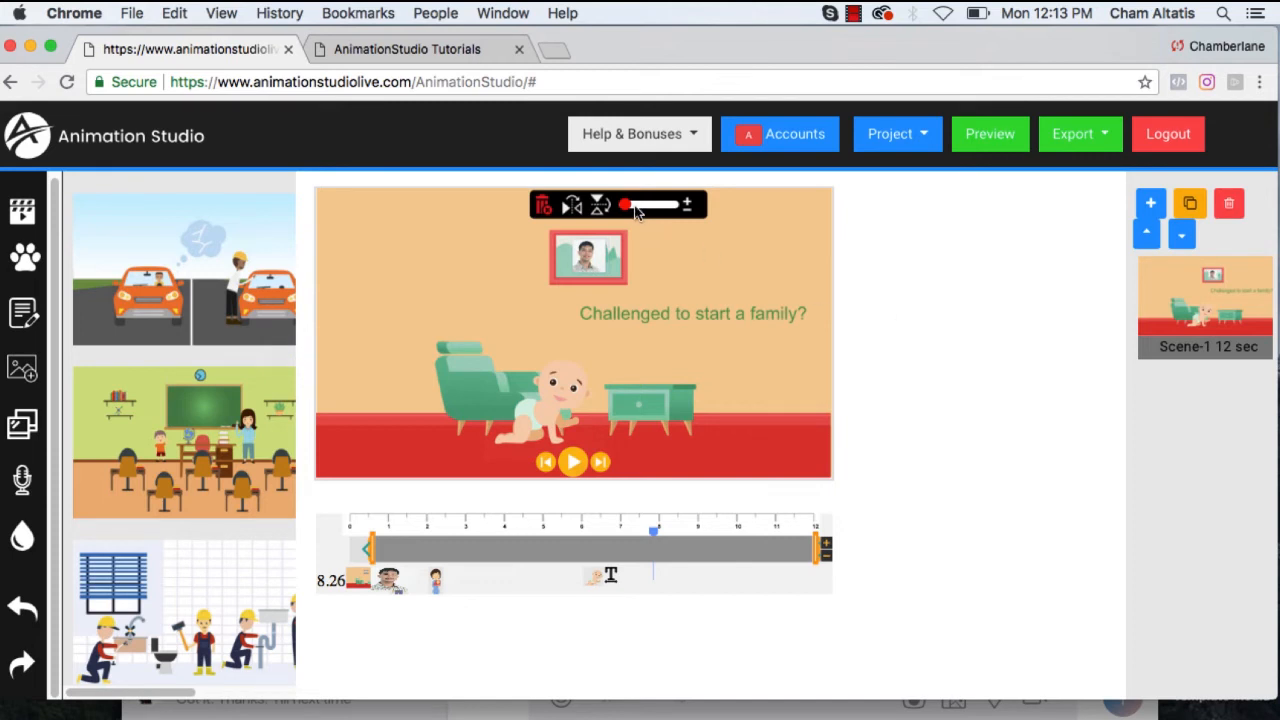
left_click_drag(624, 204, 627, 204)
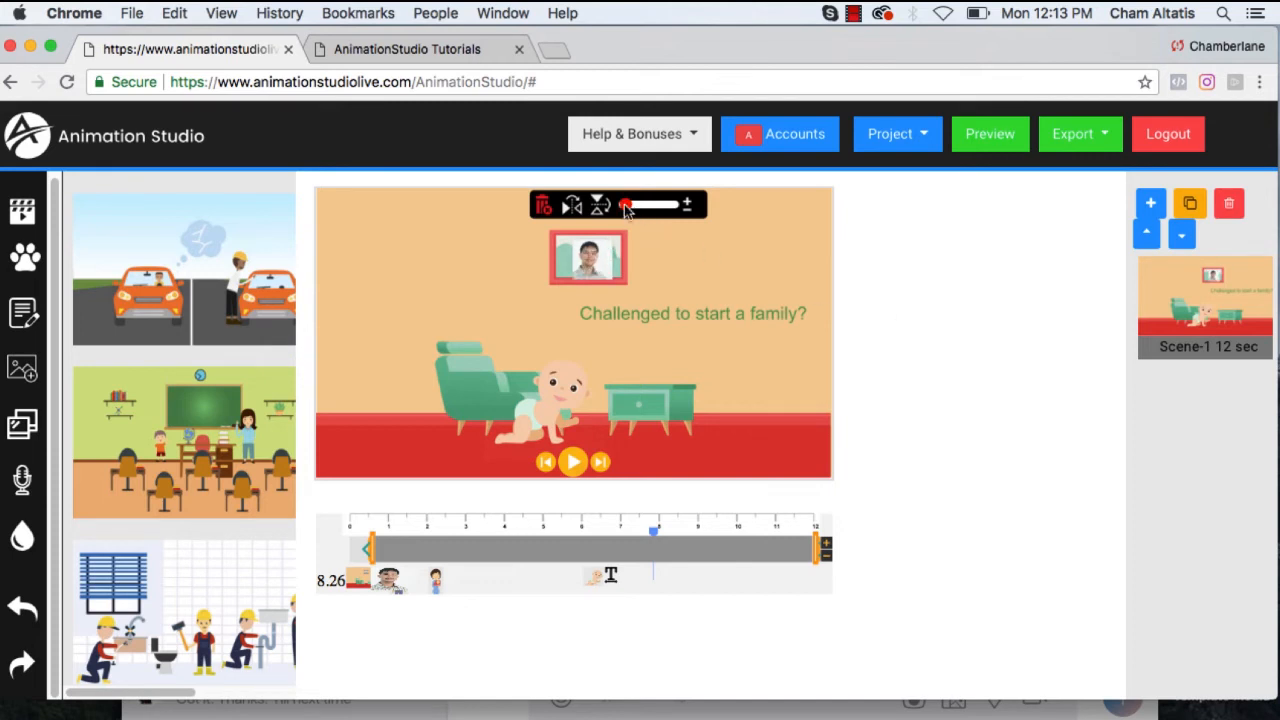
left_click_drag(605, 250, 599, 245)
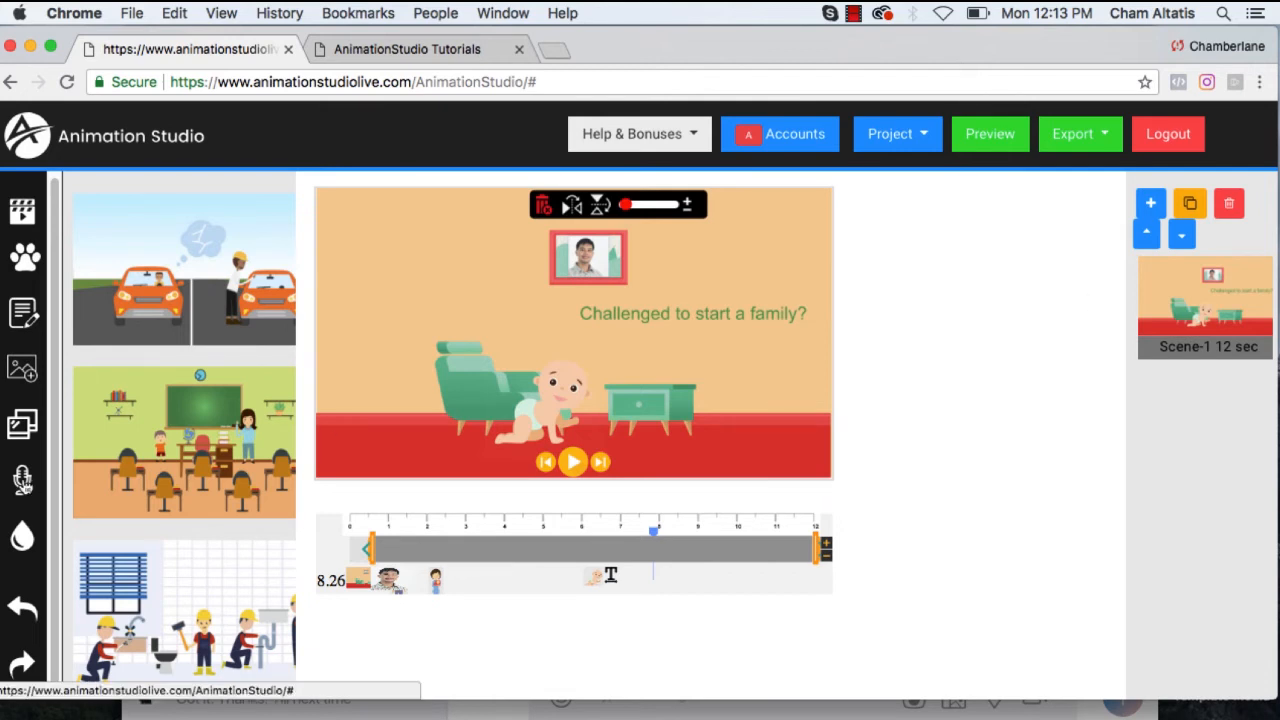
Examine the audio settings and the media library's sections for uploaded audio, media upload and professional voice-overs
left_click(22, 480)
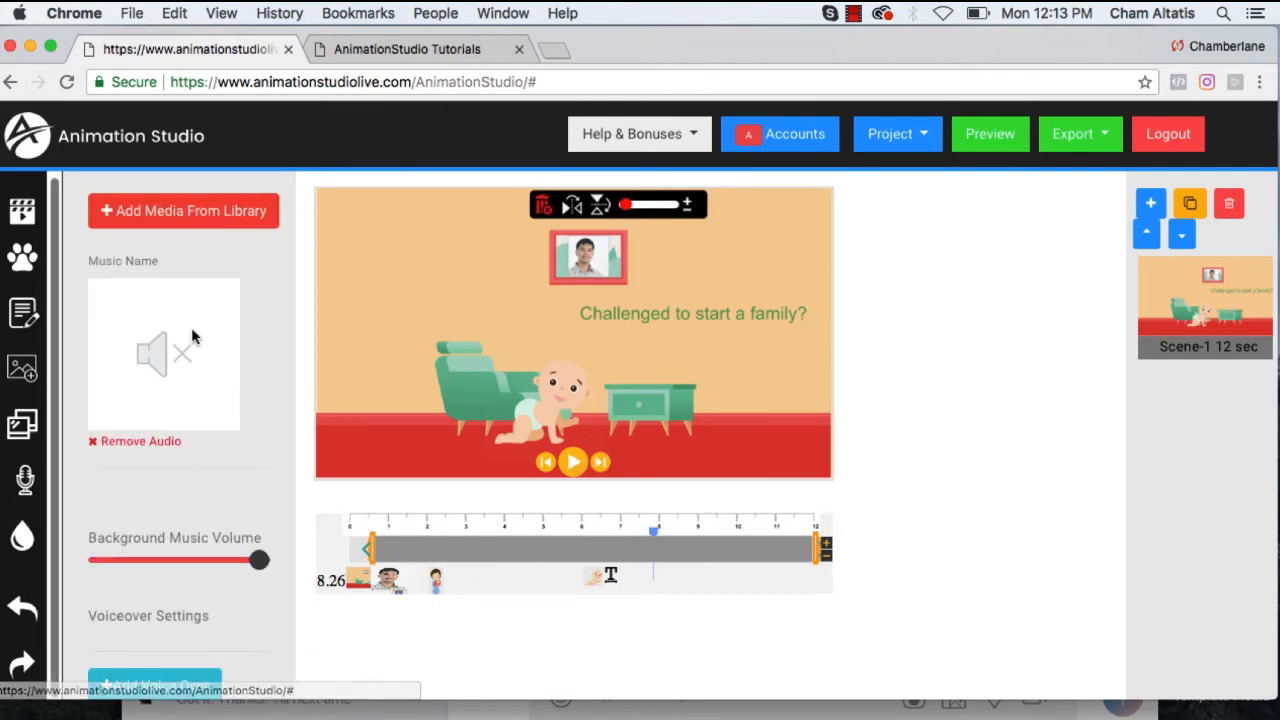
scroll(207, 342, "down", 5)
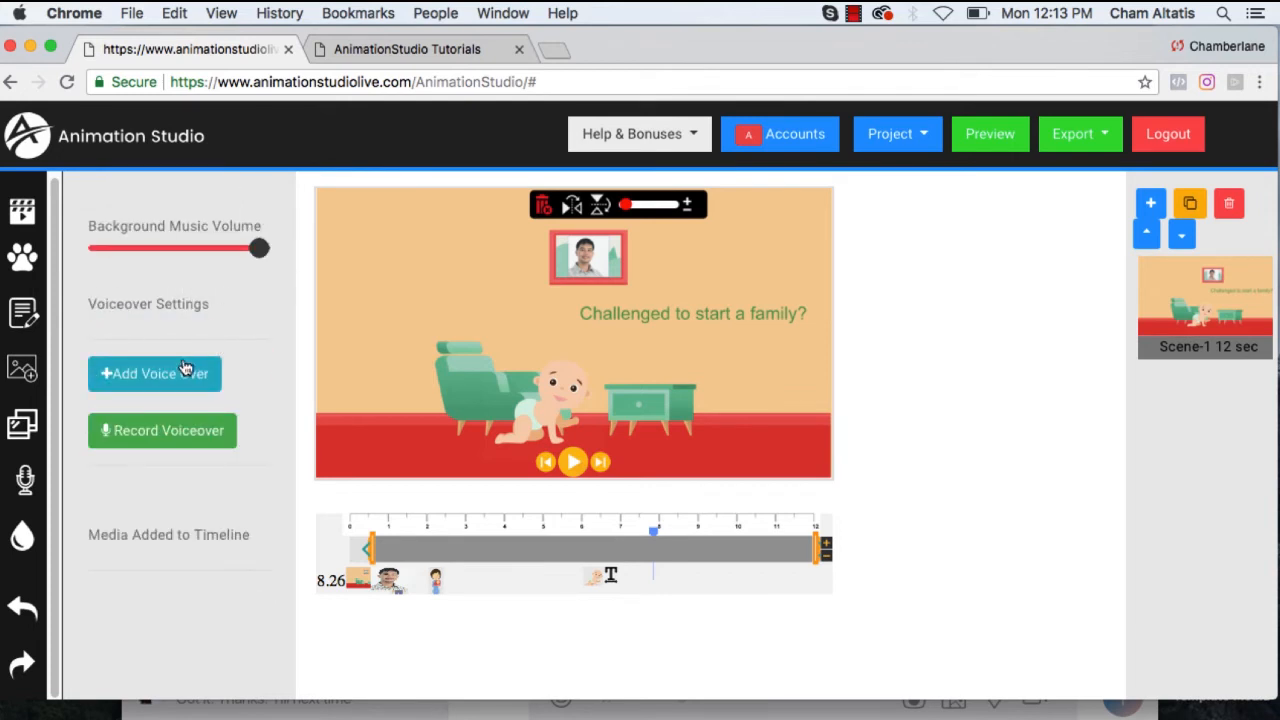
scroll(220, 370, "down", 3)
scroll(194, 348, "up", 3)
scroll(187, 352, "down", 1)
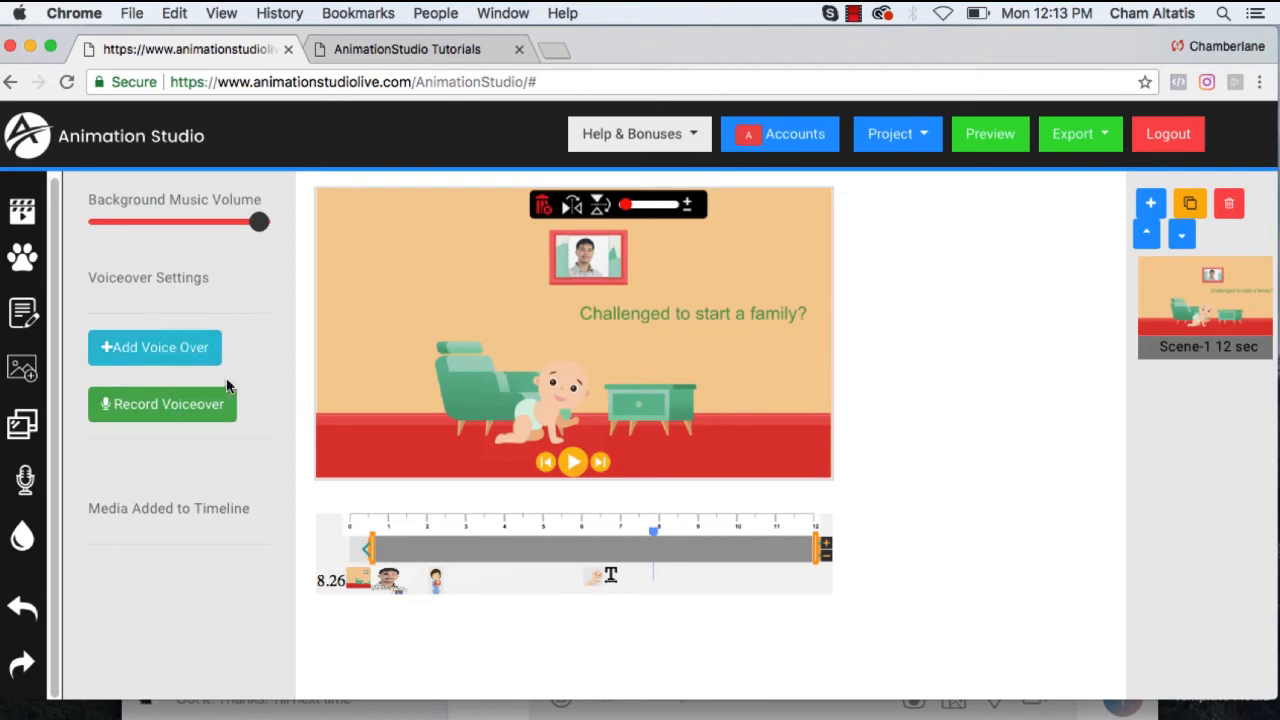
scroll(226, 380, "up", 5)
left_click(207, 220)
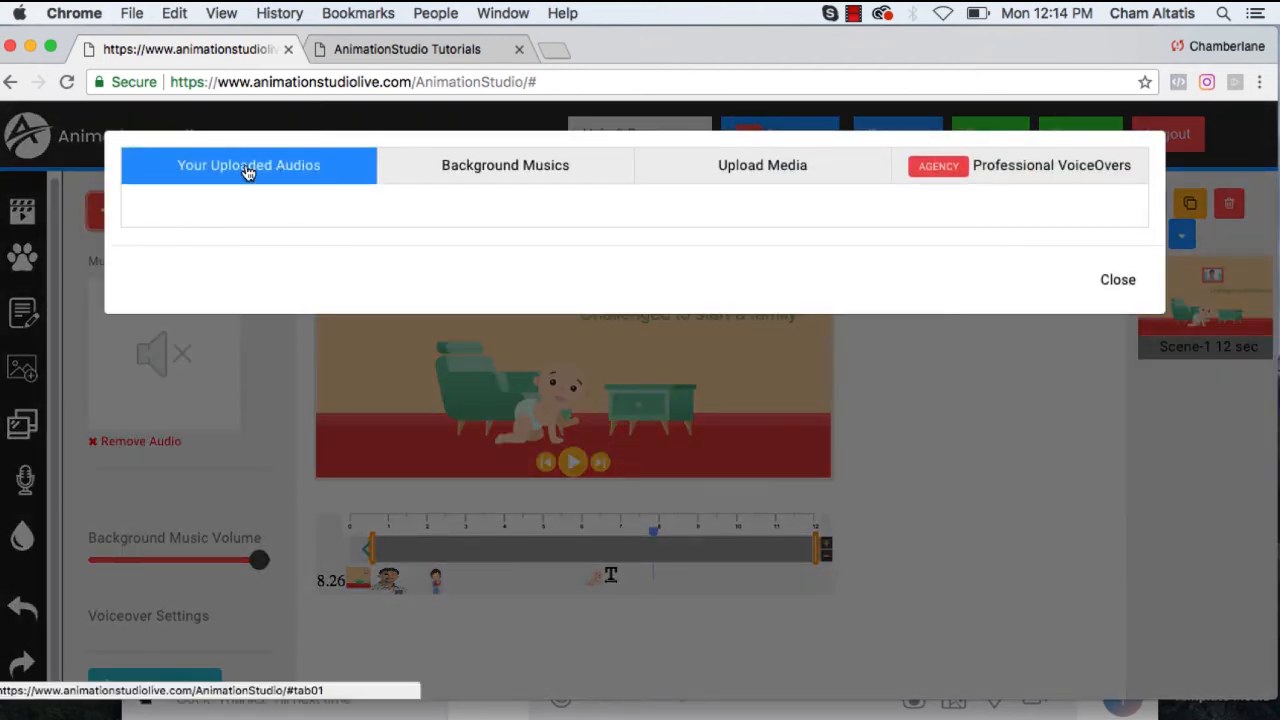
left_click(793, 177)
scroll(720, 374, "down", 1)
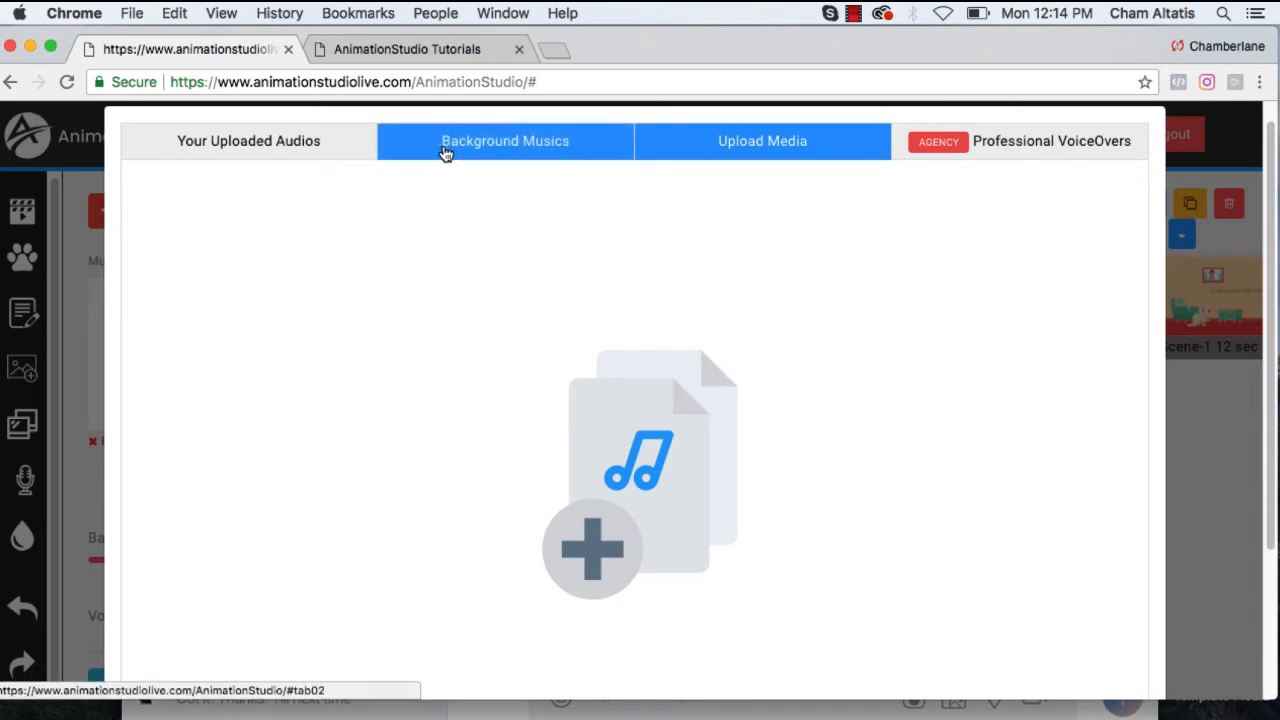
left_click(1080, 150)
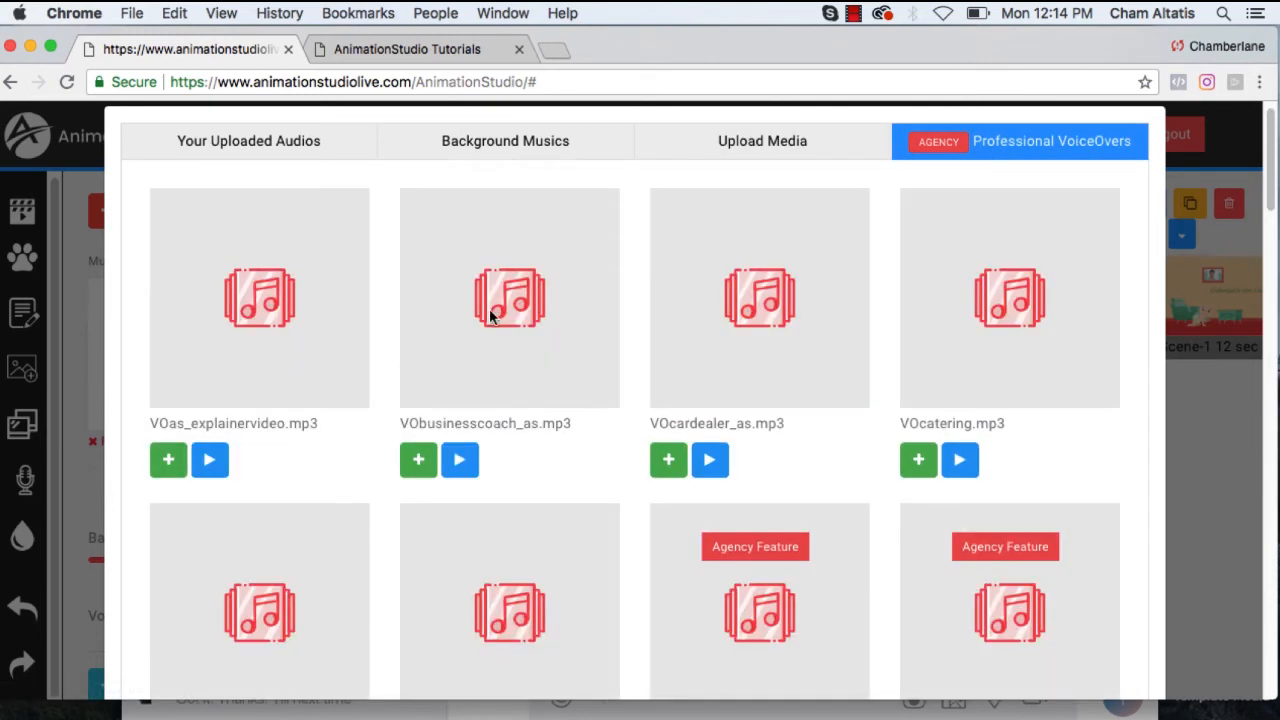
Preview the background track anewbeginning.mp3 and add it to the project as background music
left_click(480, 147)
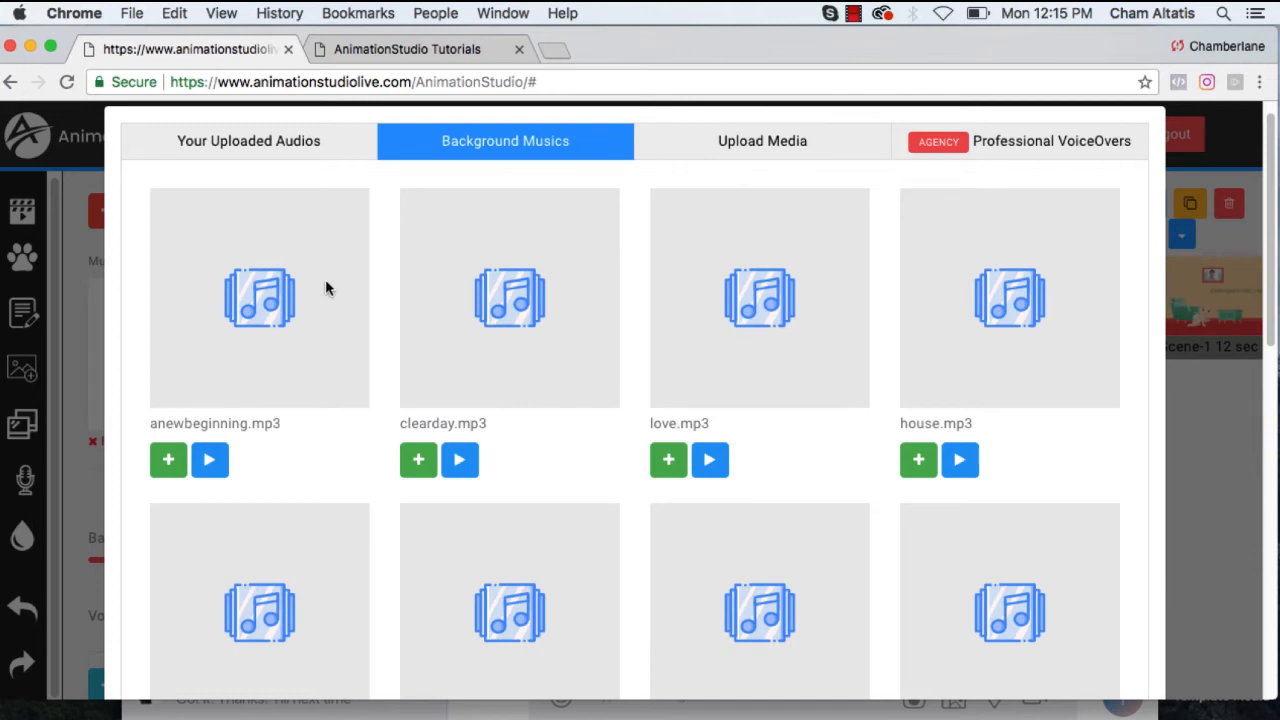
left_click(210, 462)
left_click(210, 462)
left_click(168, 462)
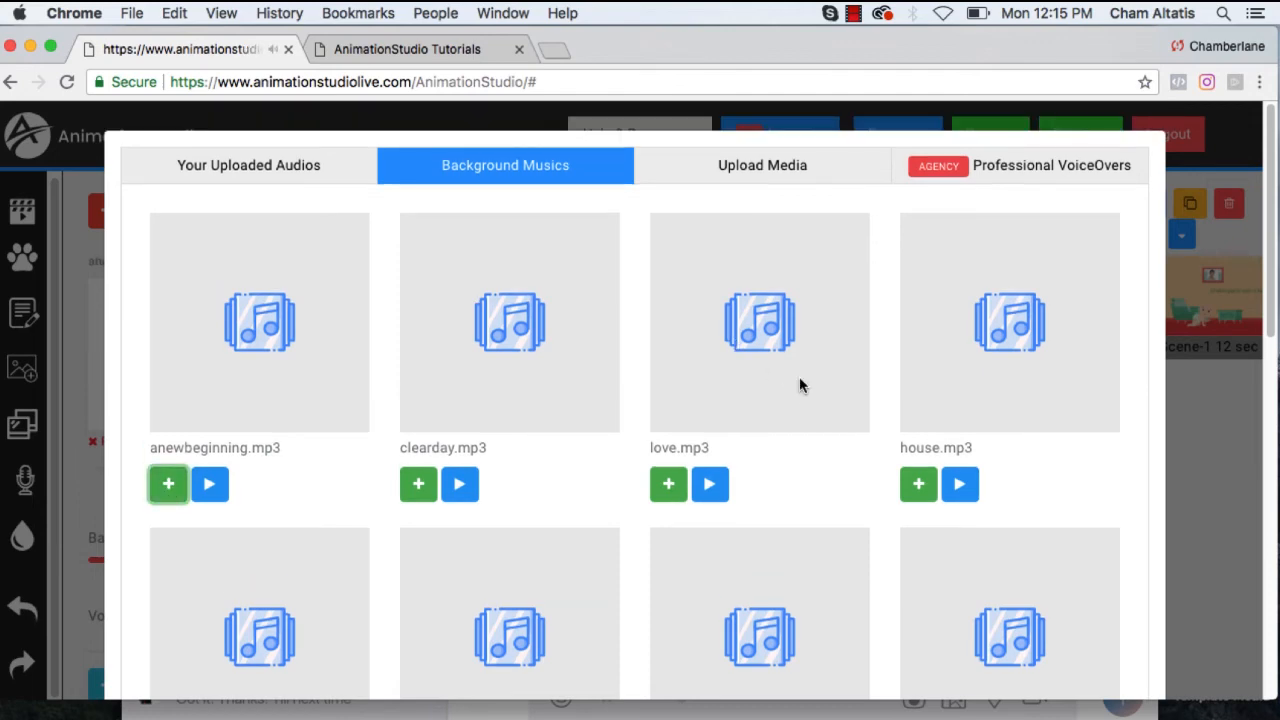
scroll(960, 491, "down", 9)
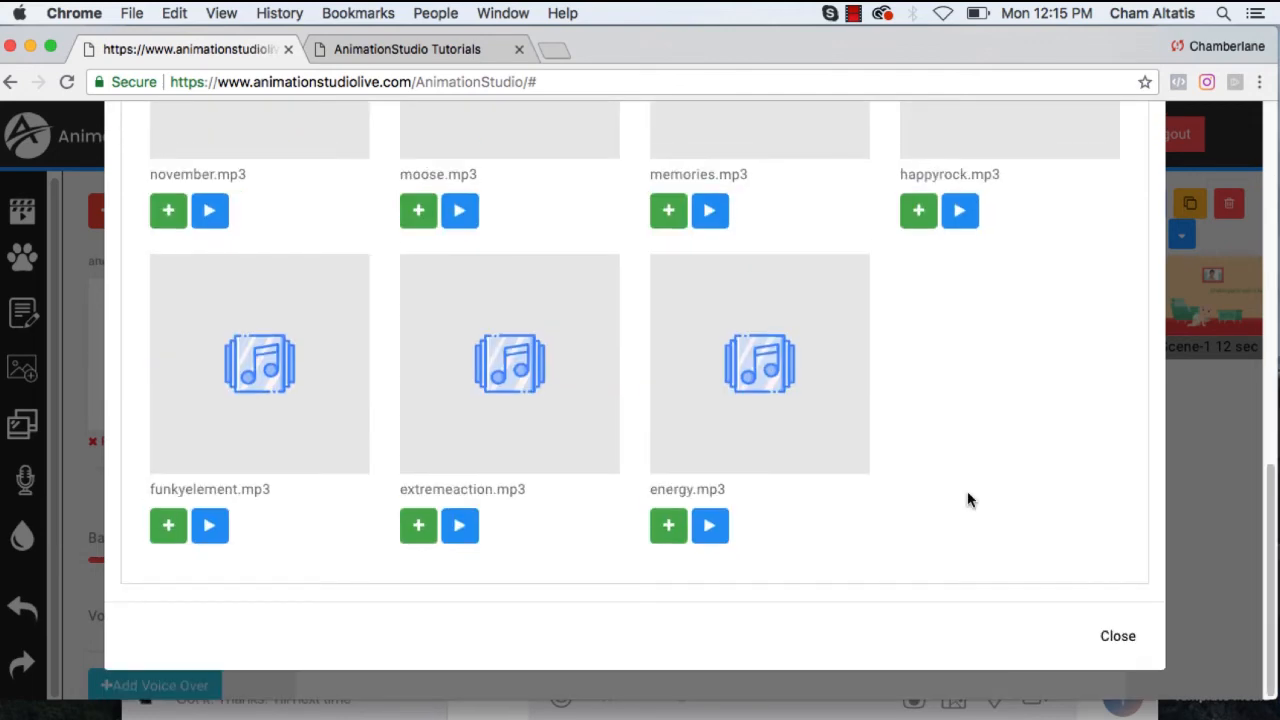
left_click(1106, 634)
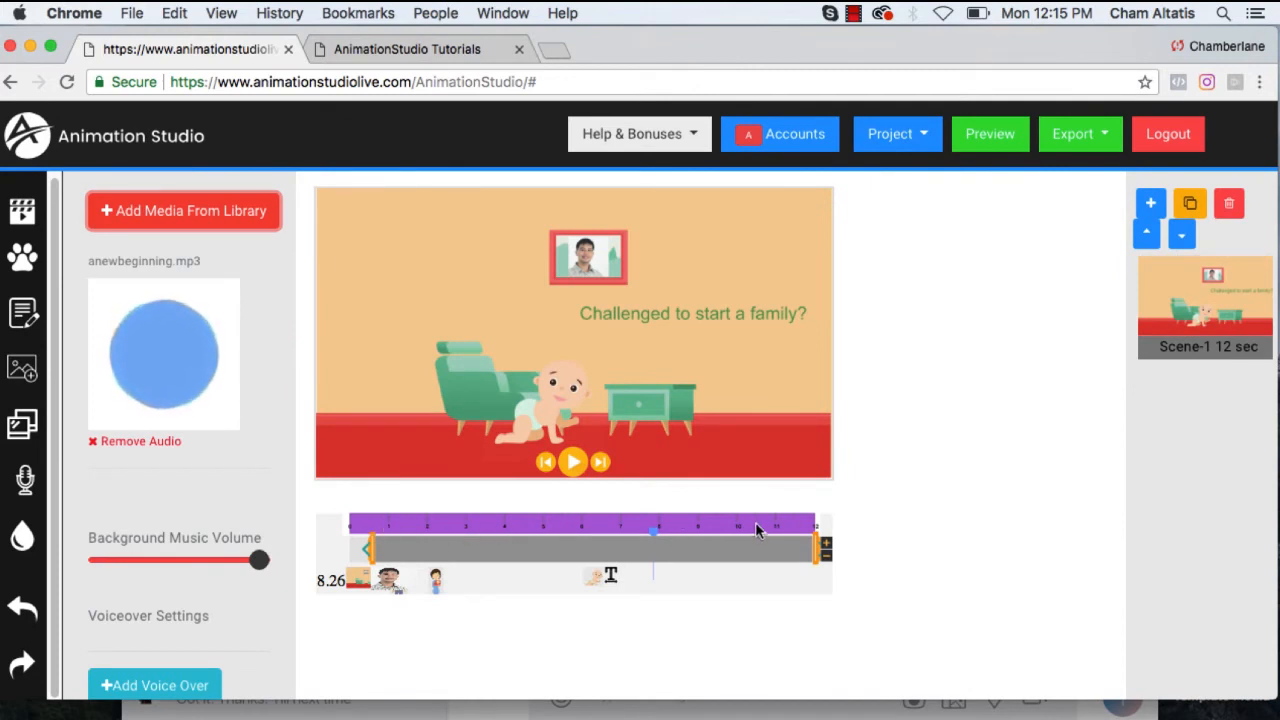
Play the scene from near its start to check it with the background music
left_click_drag(654, 529, 332, 524)
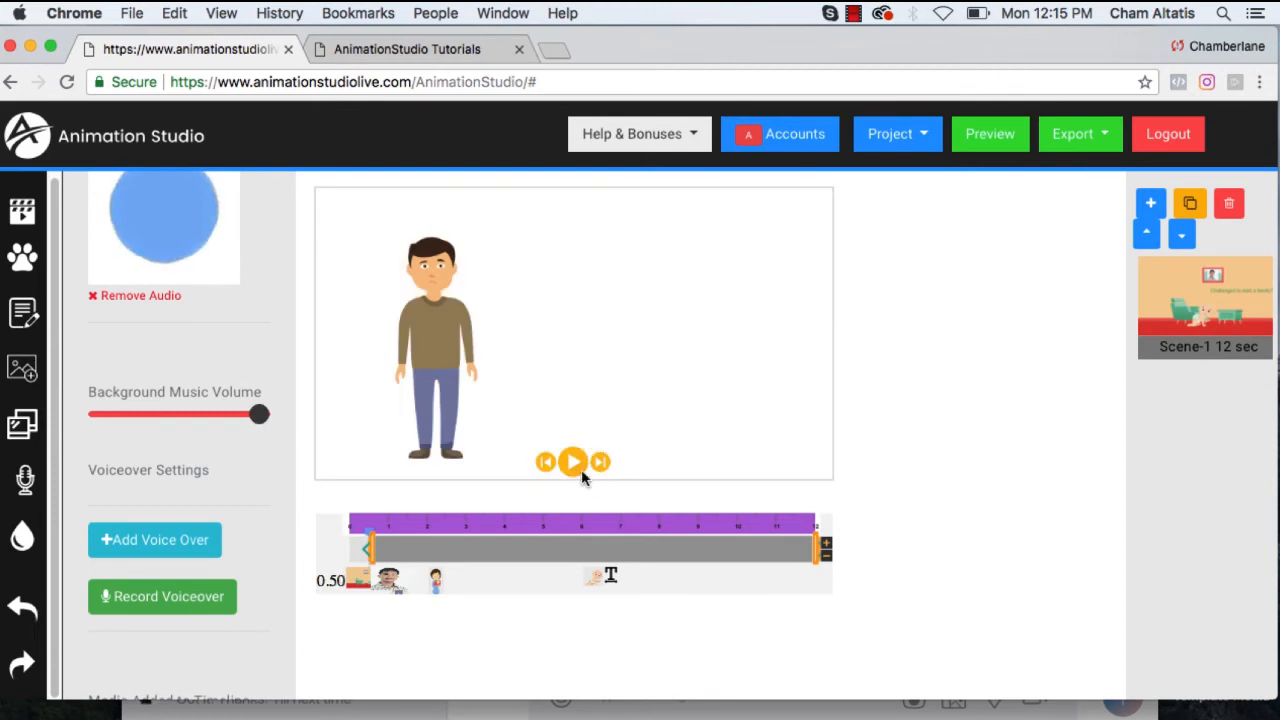
left_click(572, 461)
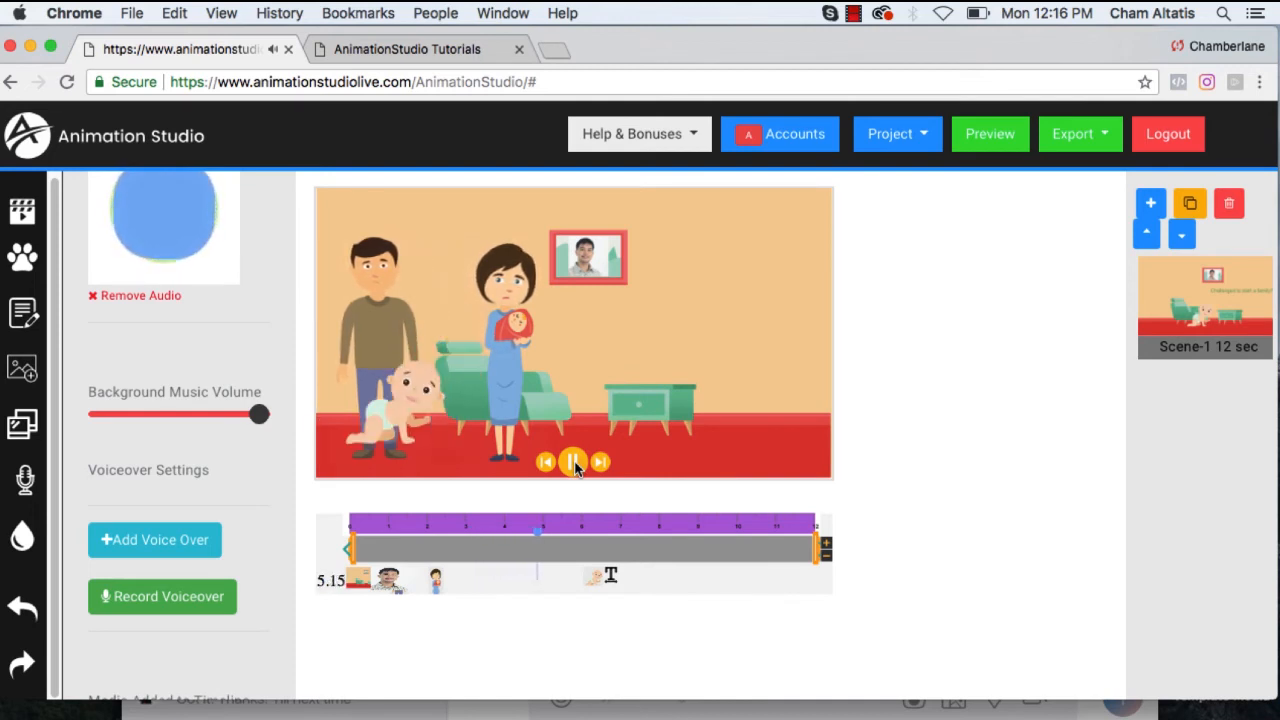
left_click(573, 463)
Open the text-to-voice converter from the voice-over settings and examine the voices and languages it offers
scroll(206, 474, "down", 2)
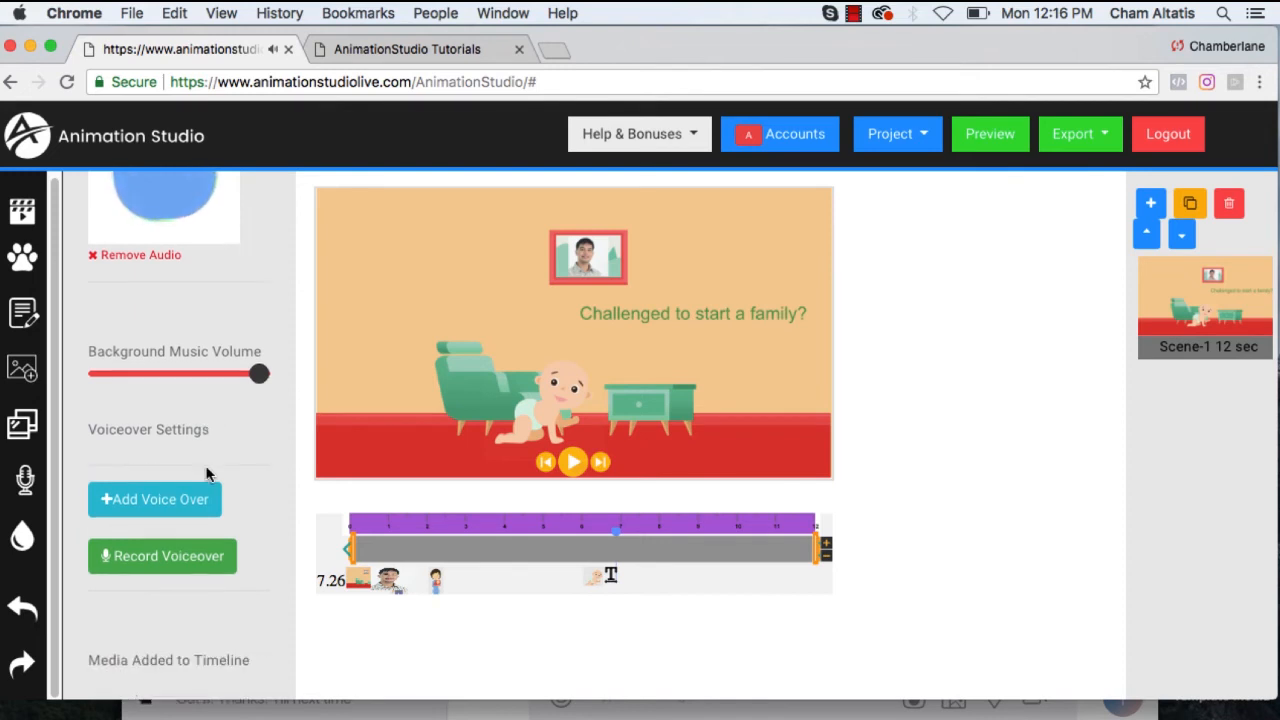
scroll(222, 453, "up", 1)
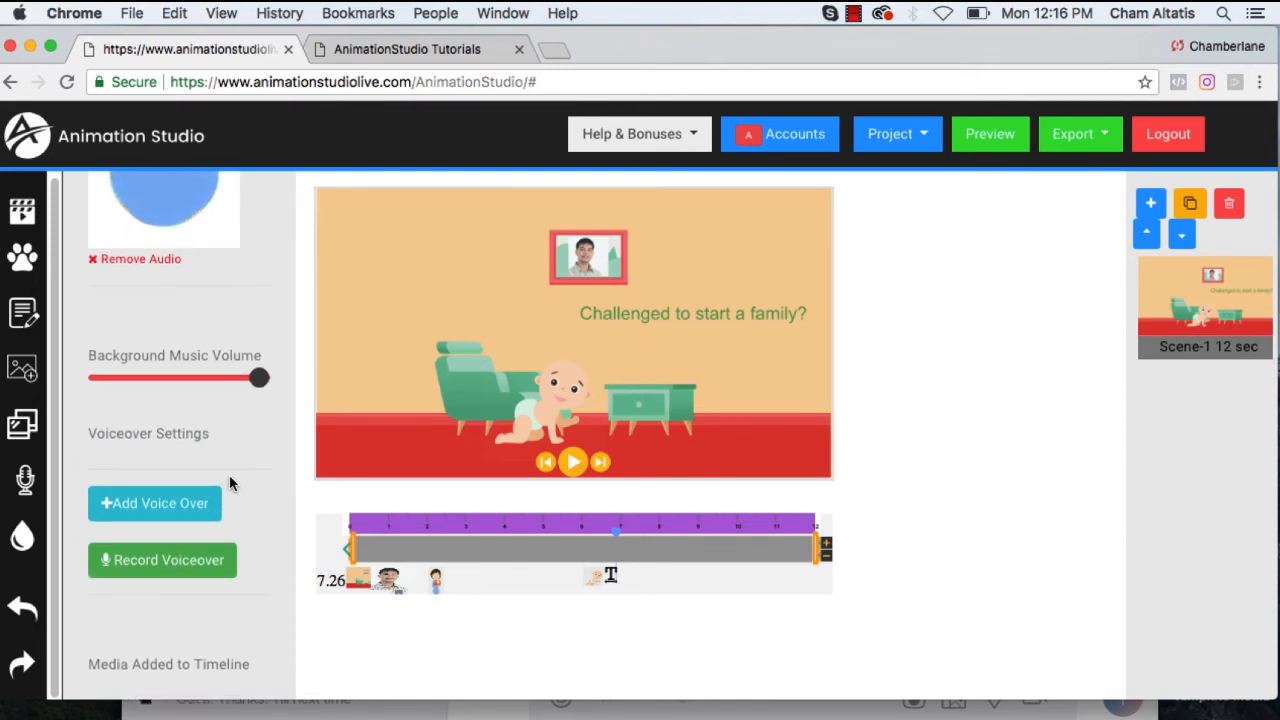
scroll(229, 474, "down", 2)
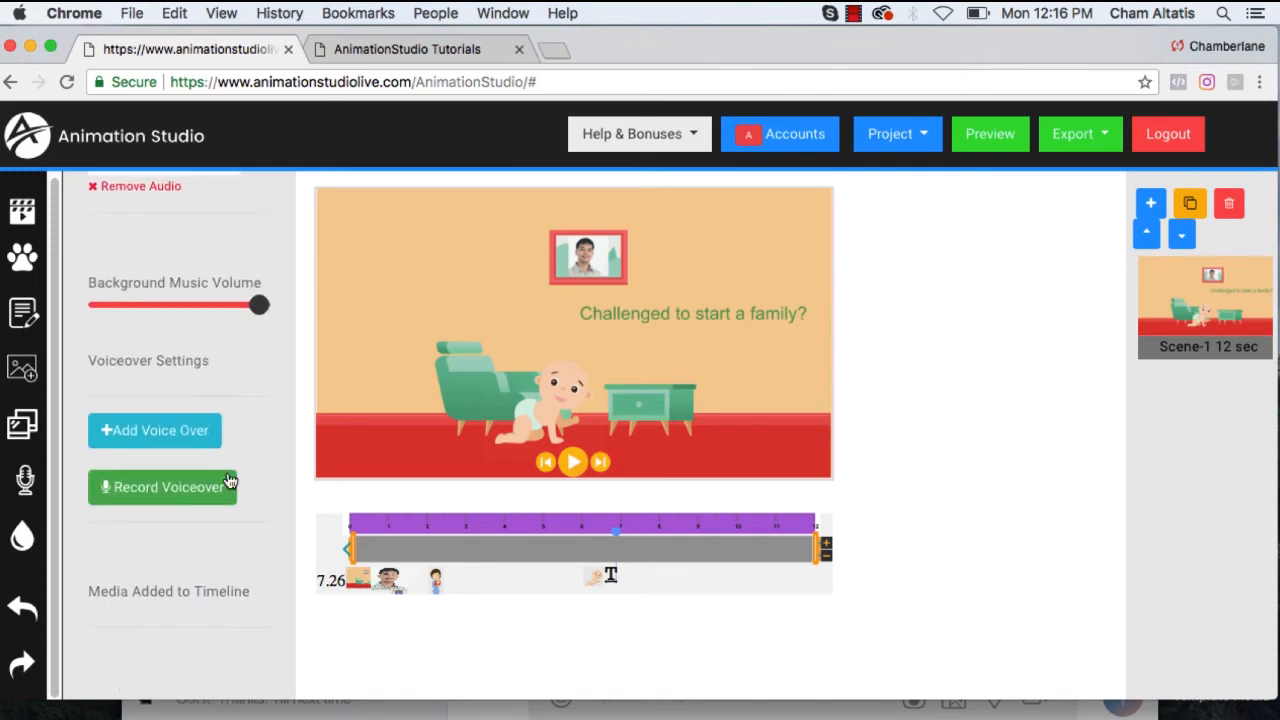
left_click(155, 440)
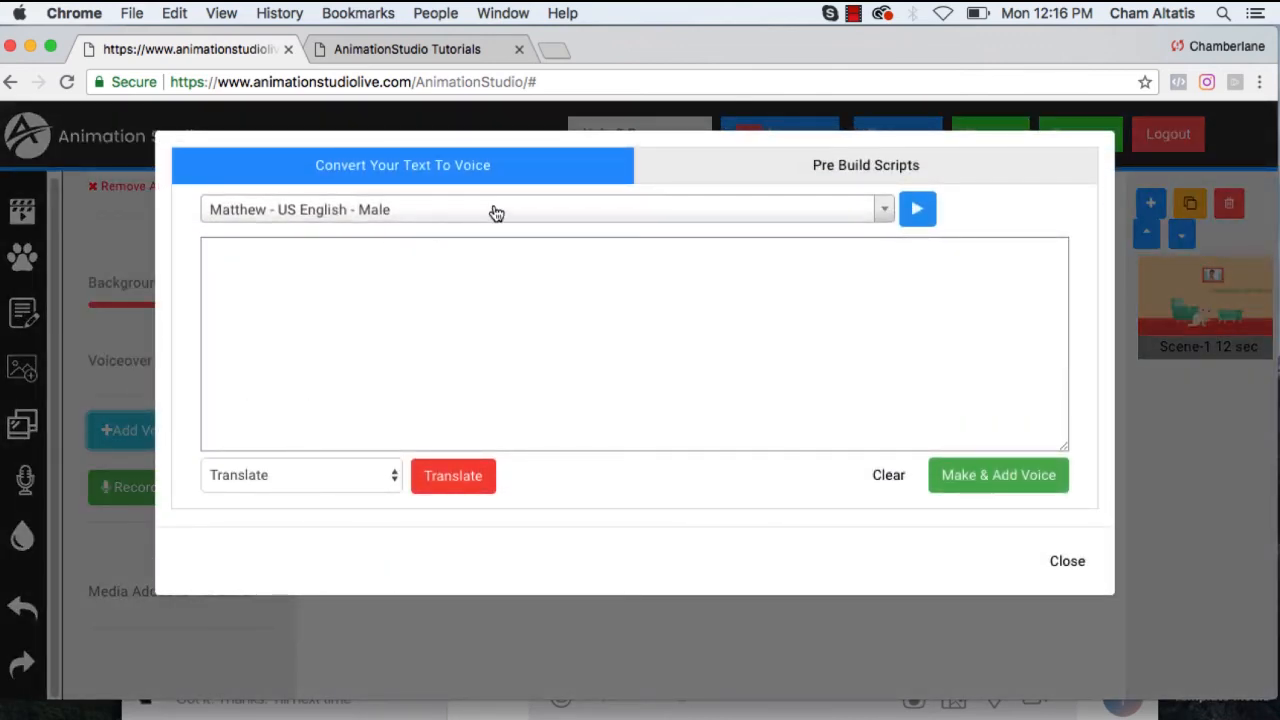
left_click(508, 212)
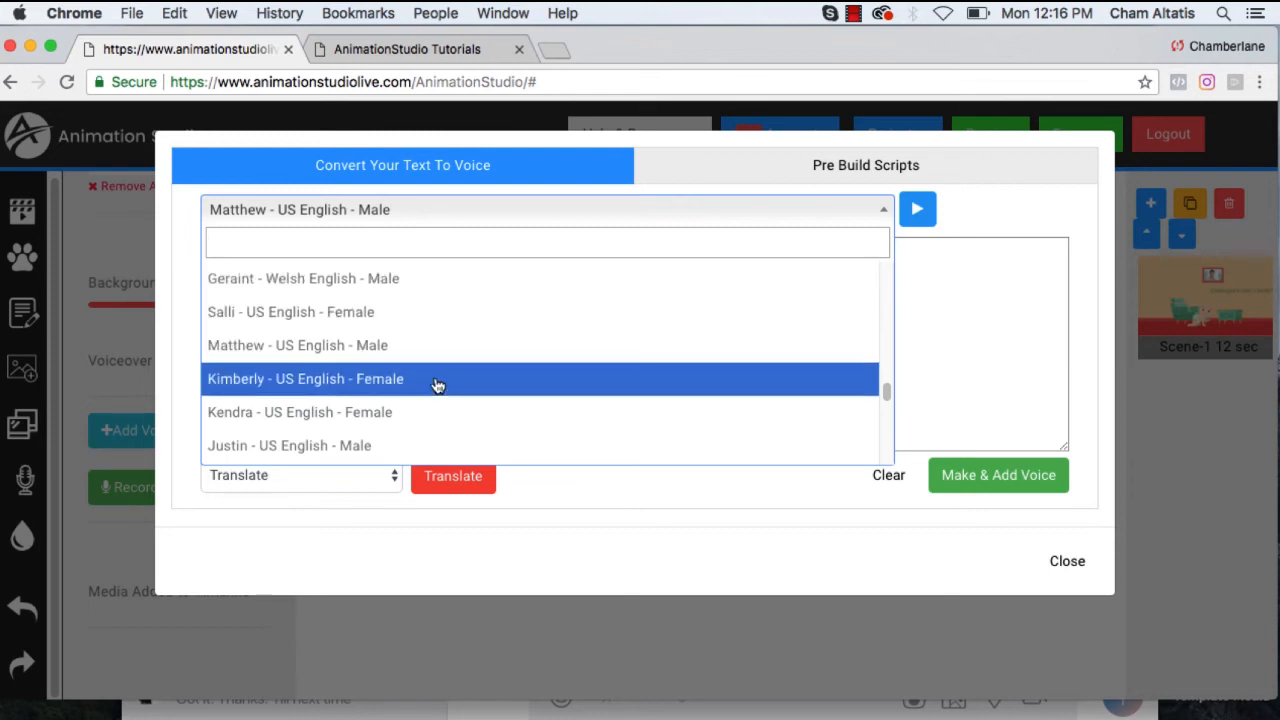
scroll(437, 384, "down", 1)
scroll(465, 374, "down", 5)
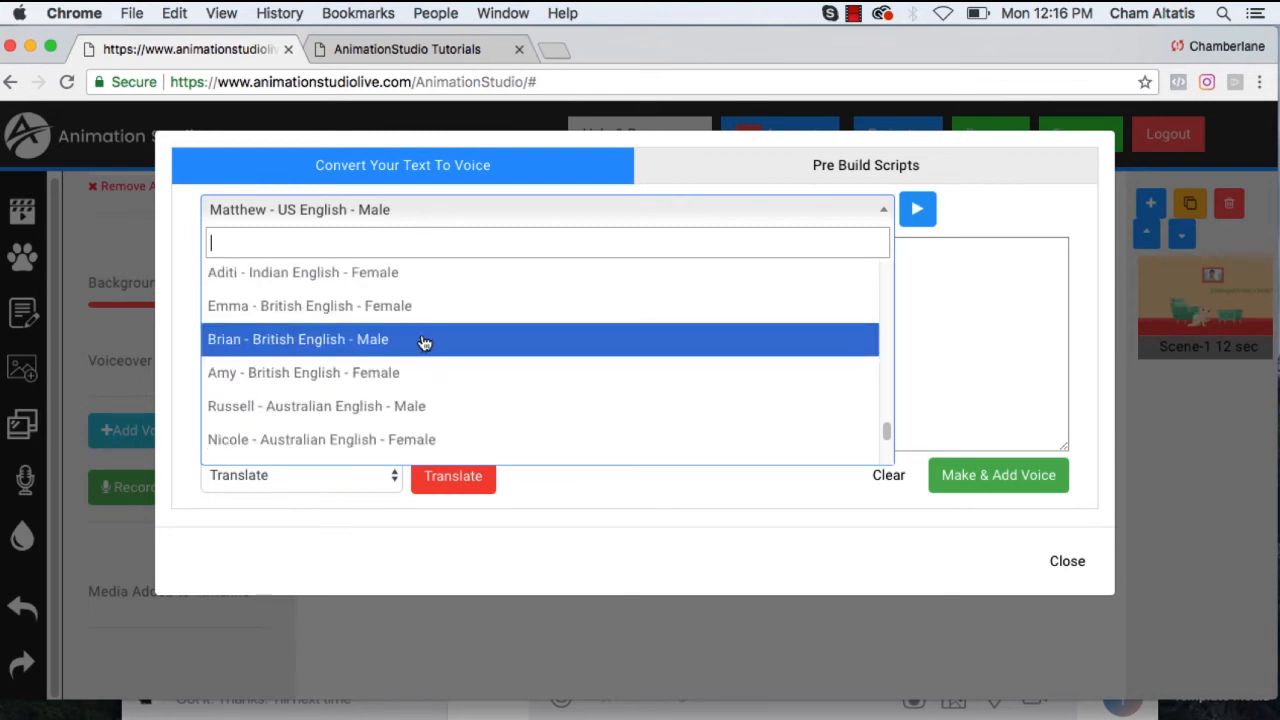
scroll(445, 371, "down", 6)
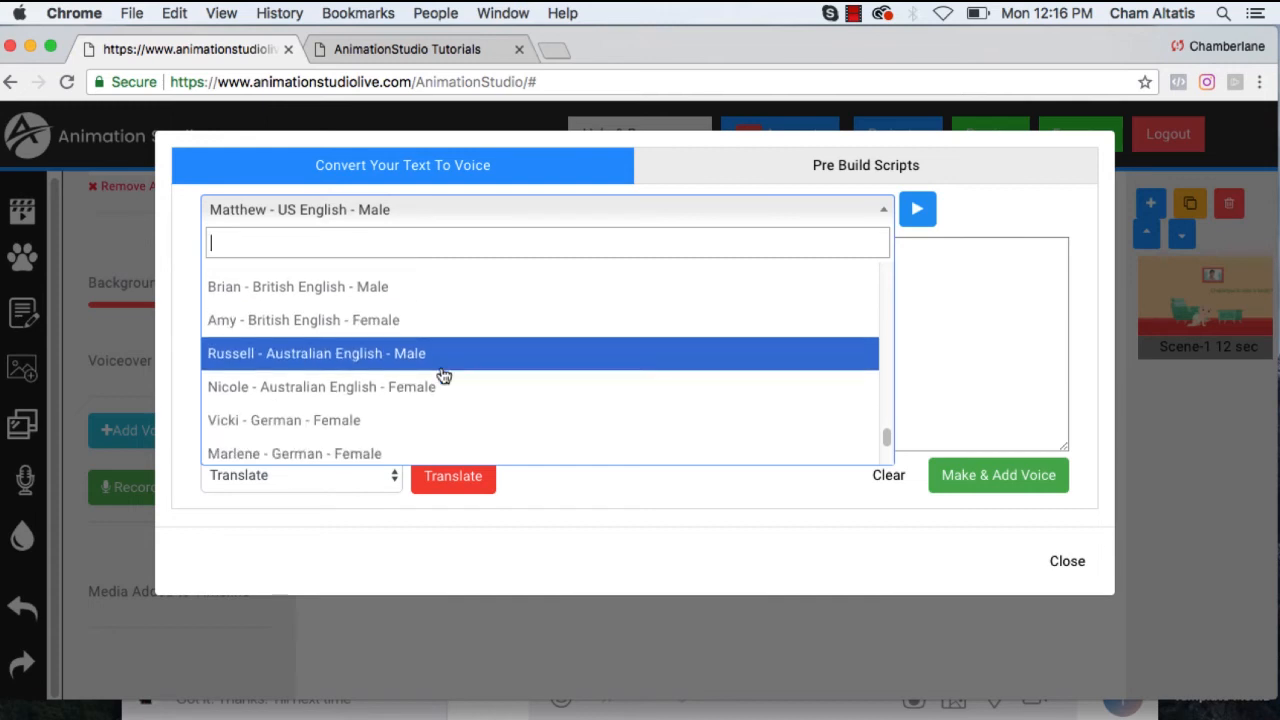
scroll(505, 381, "up", 10)
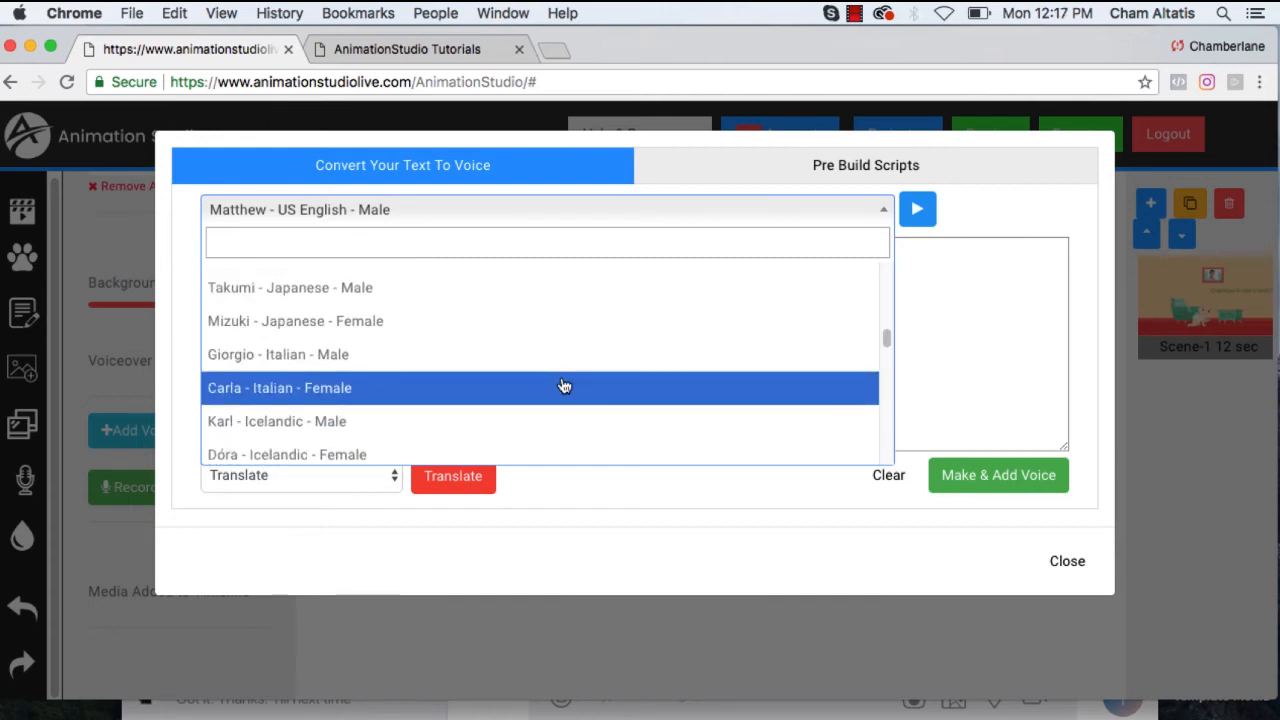
scroll(564, 386, "up", 3)
scroll(564, 386, "down", 1)
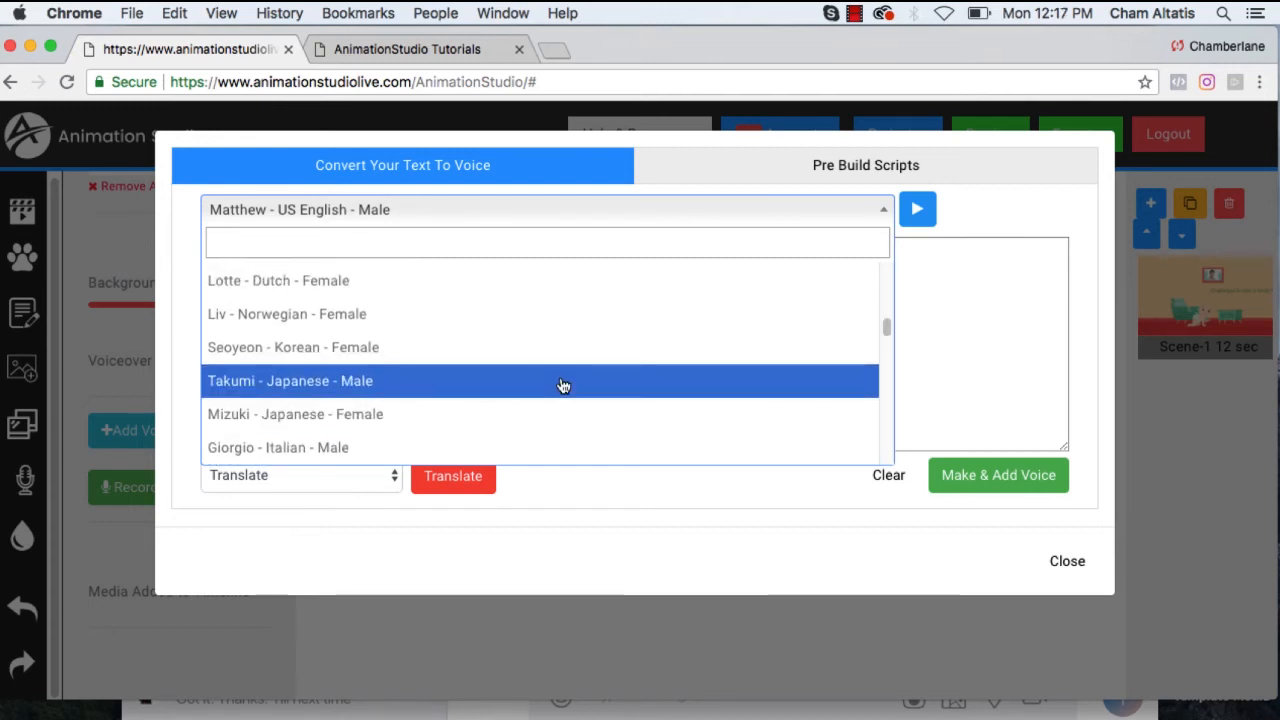
scroll(563, 386, "down", 3)
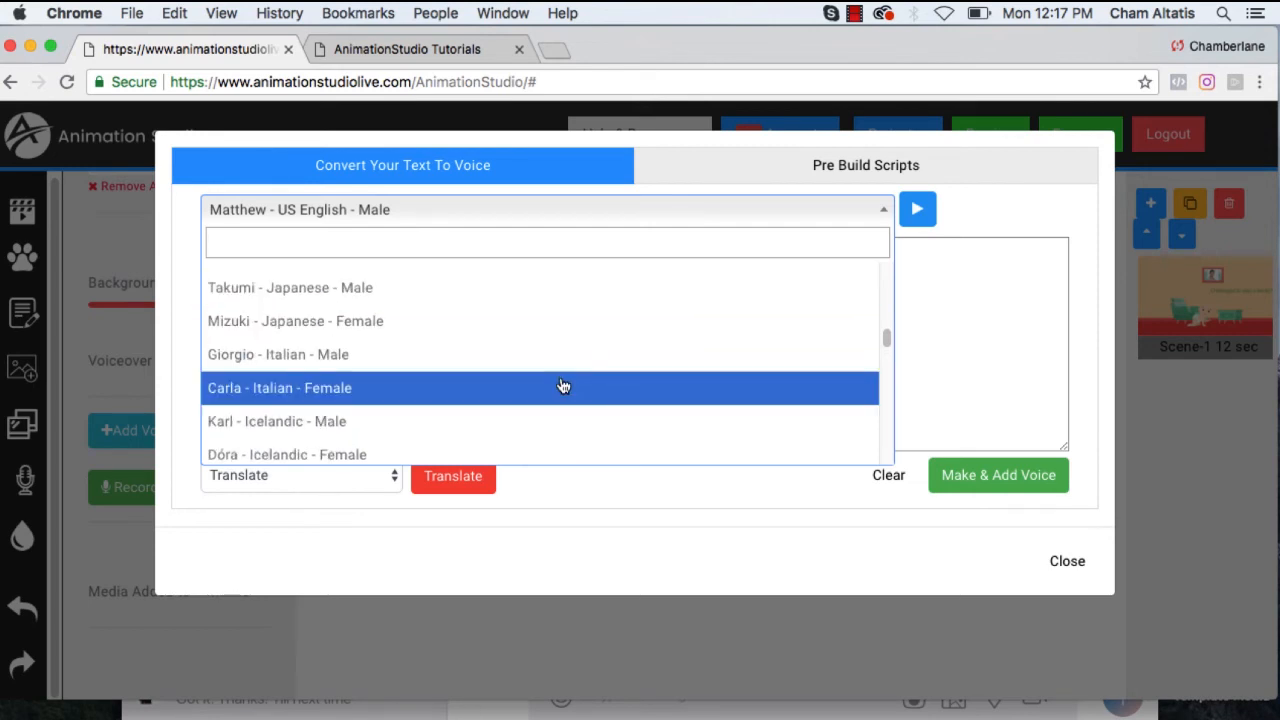
scroll(563, 386, "down", 3)
scroll(563, 386, "down", 1)
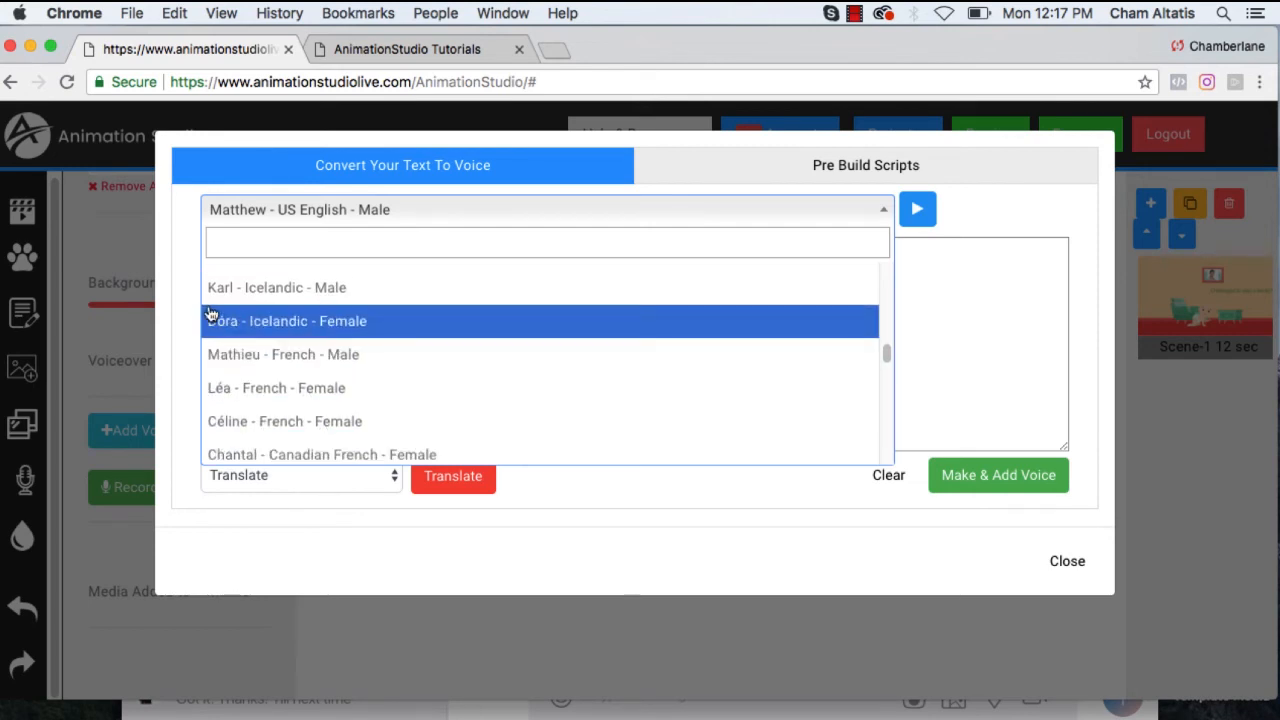
left_click(183, 305)
Enter the voice-over text "Challenged to have a family", preview the US English male voice, and add the generated voice to the timeline
left_click(338, 274)
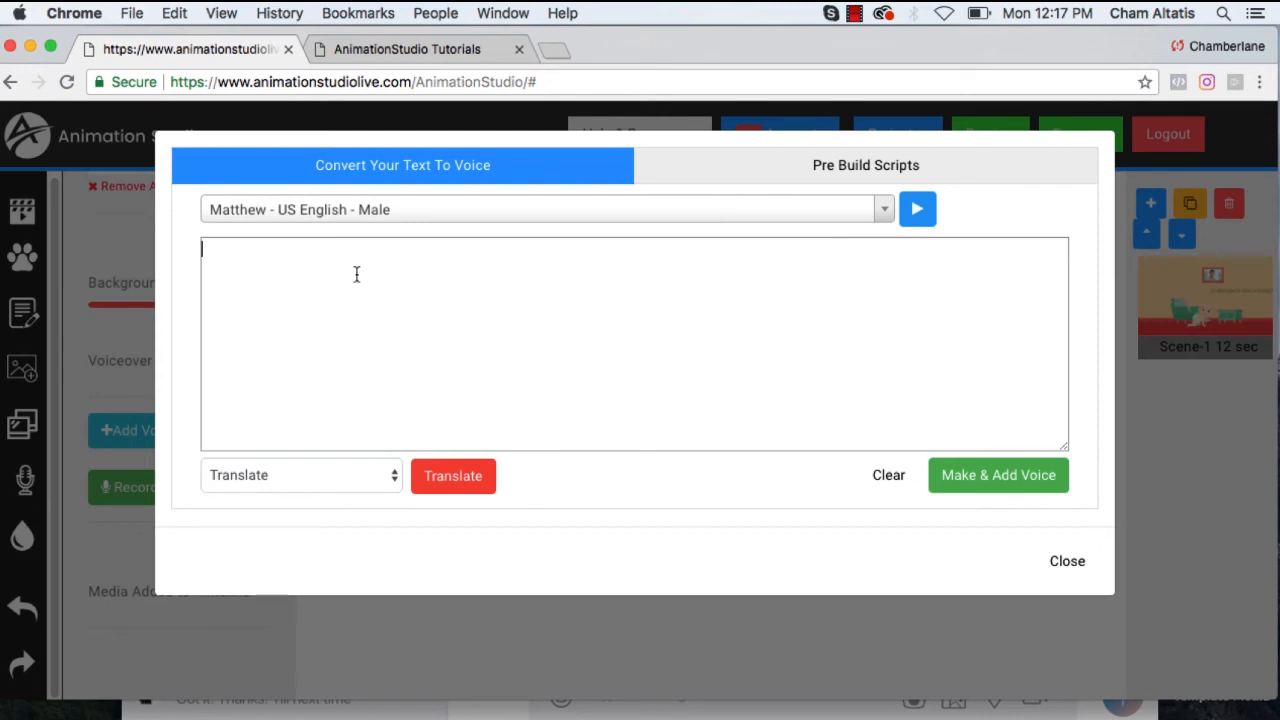
type("Challenged to have a family")
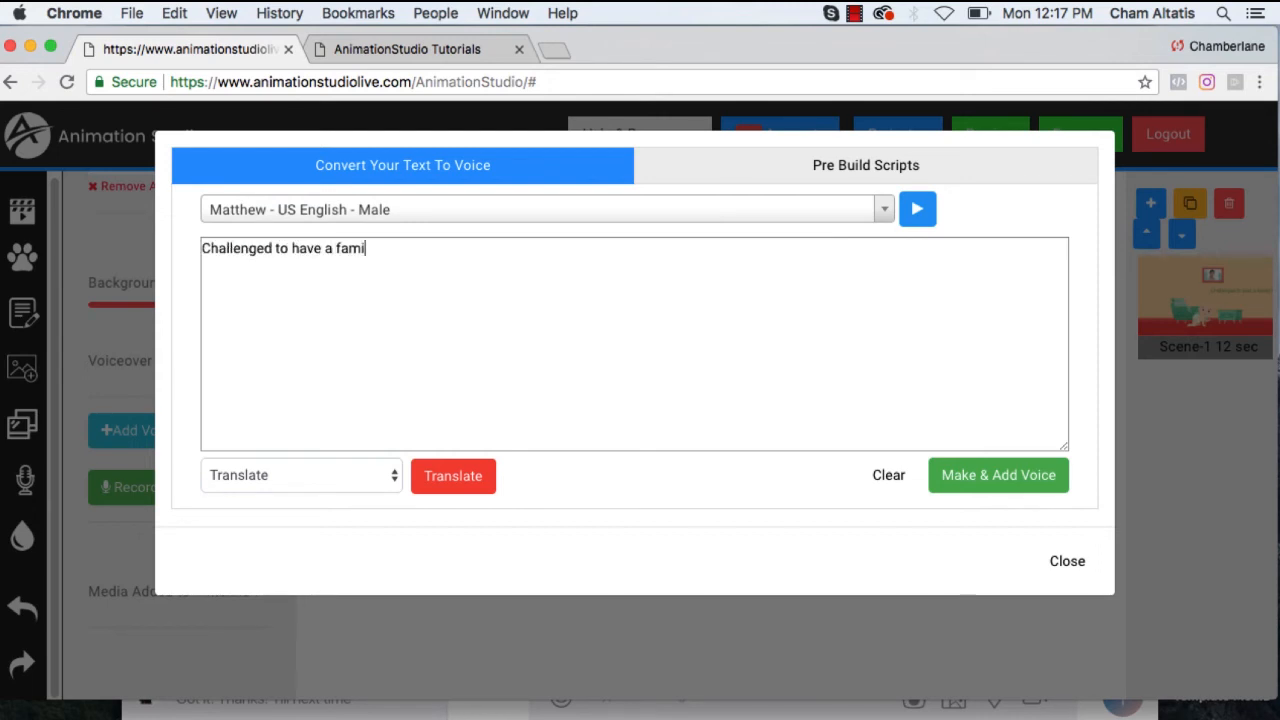
left_click(918, 218)
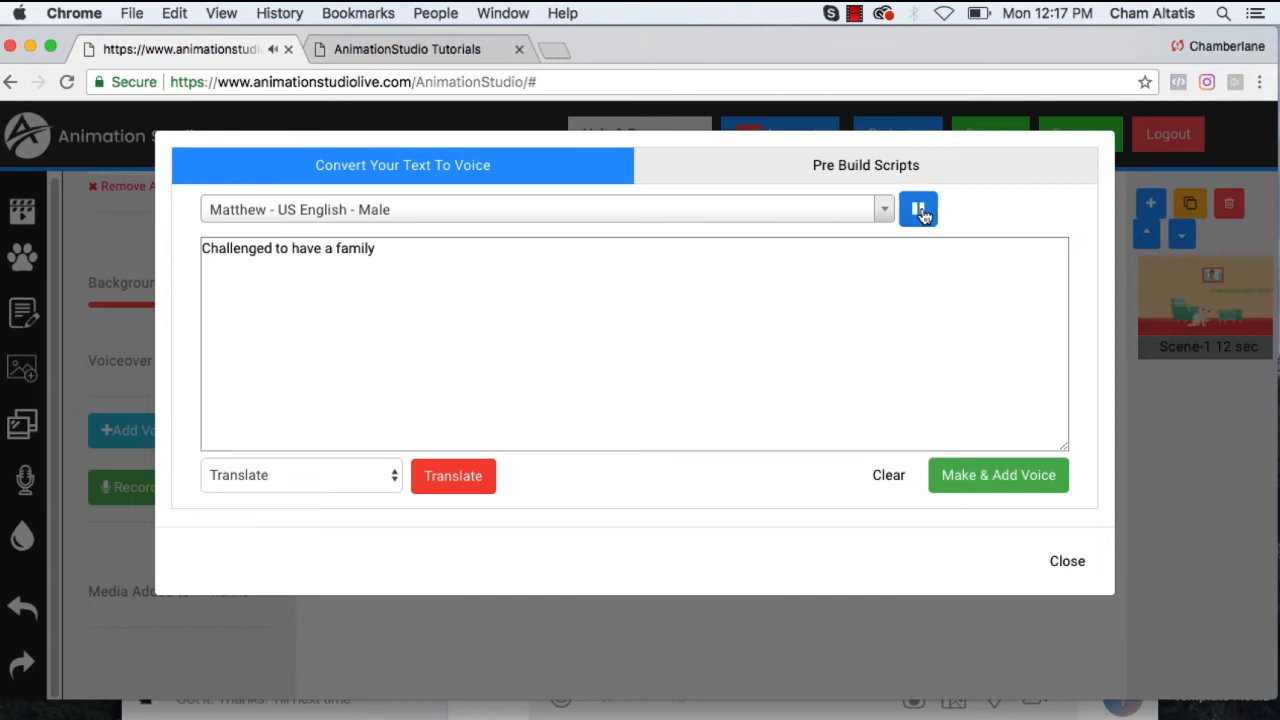
left_click(920, 212)
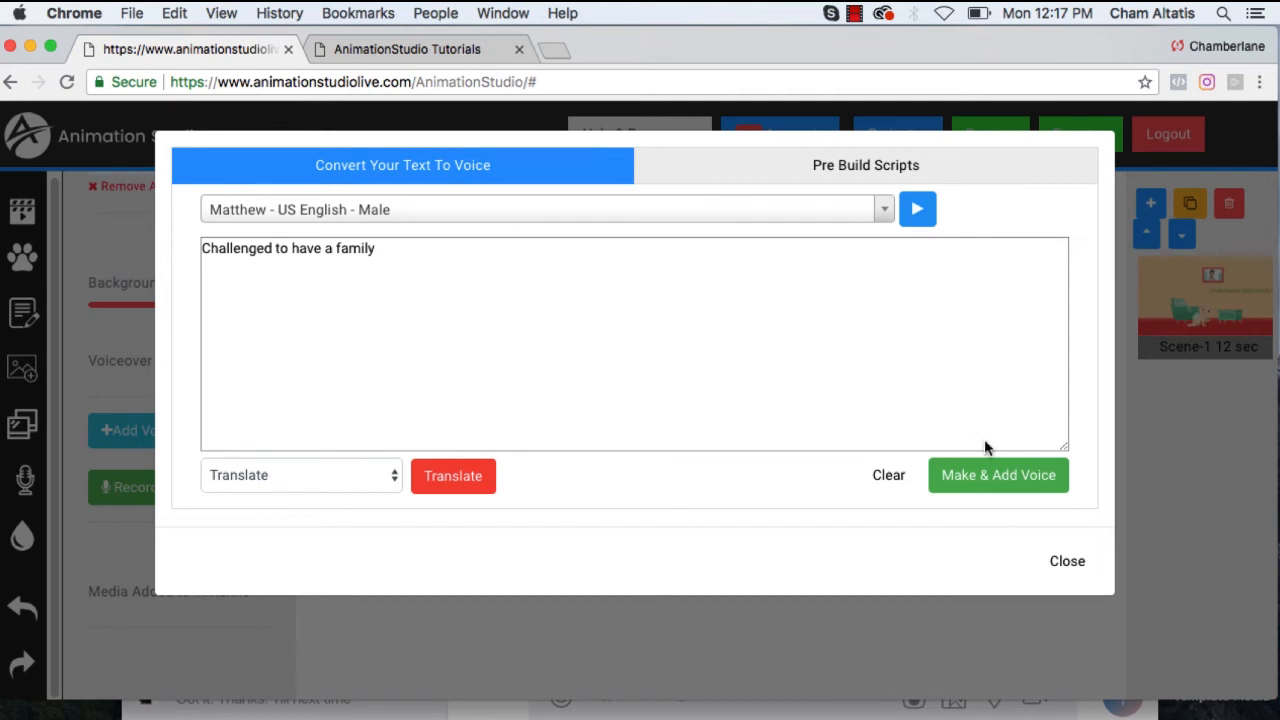
left_click(991, 477)
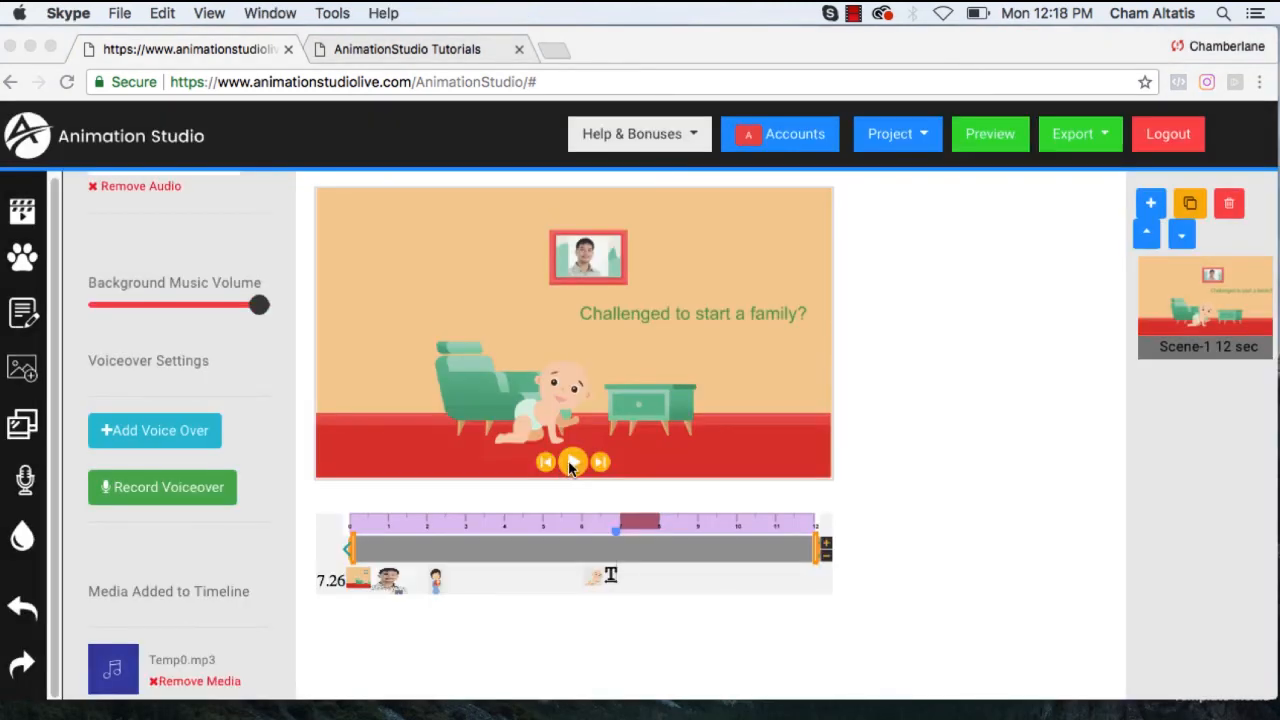
Play the scene at the new voice-over clip and check the timeline around it, between 6 and 10 seconds
left_click(568, 460)
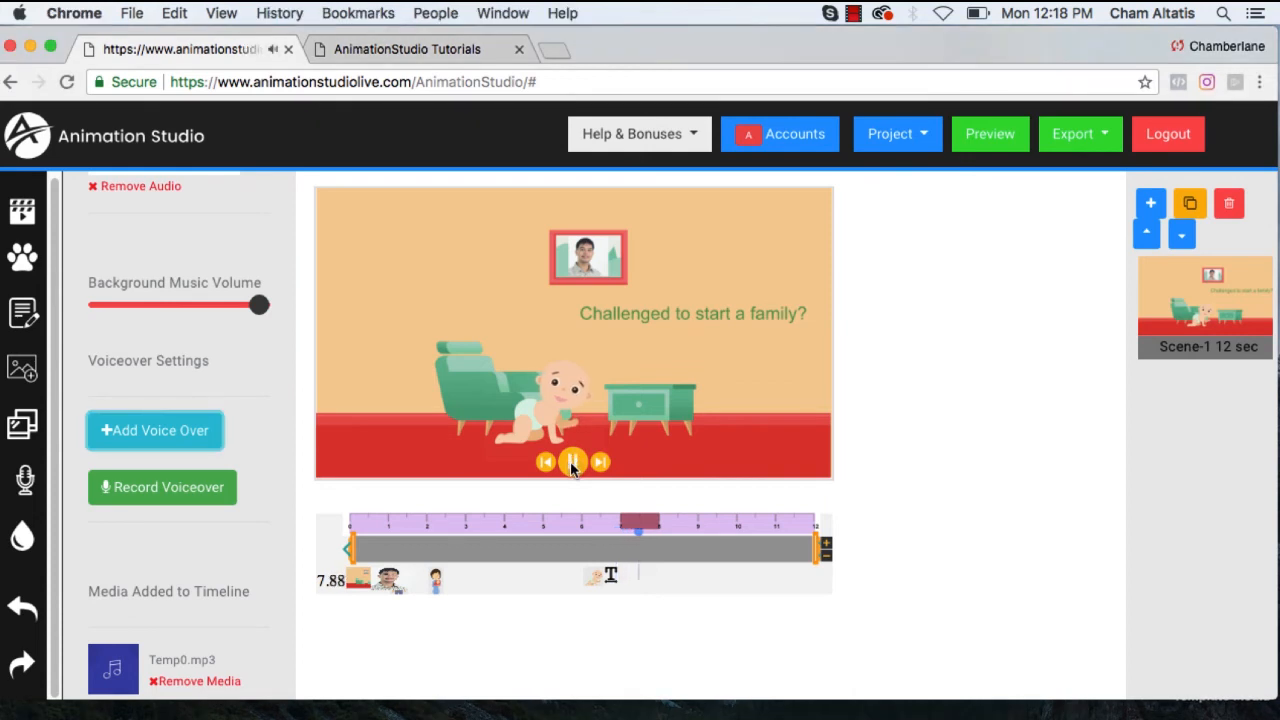
left_click(570, 461)
left_click(610, 537)
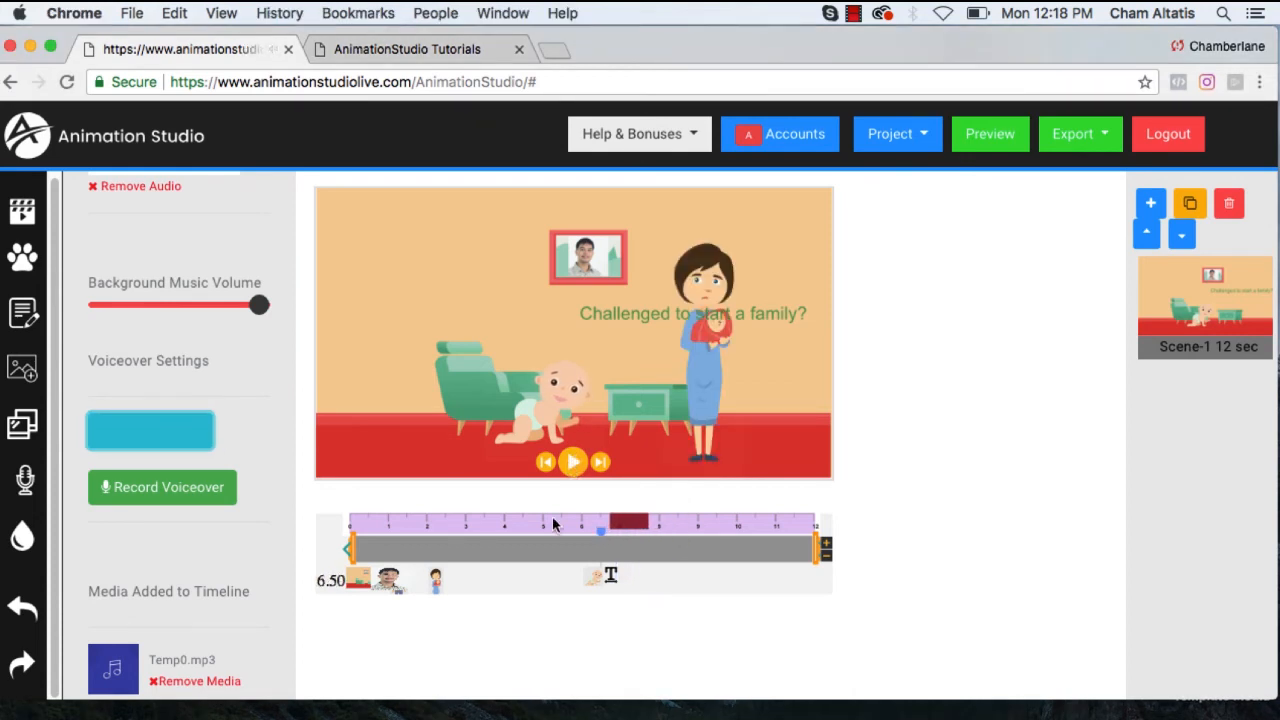
left_click(565, 529)
left_click(595, 466)
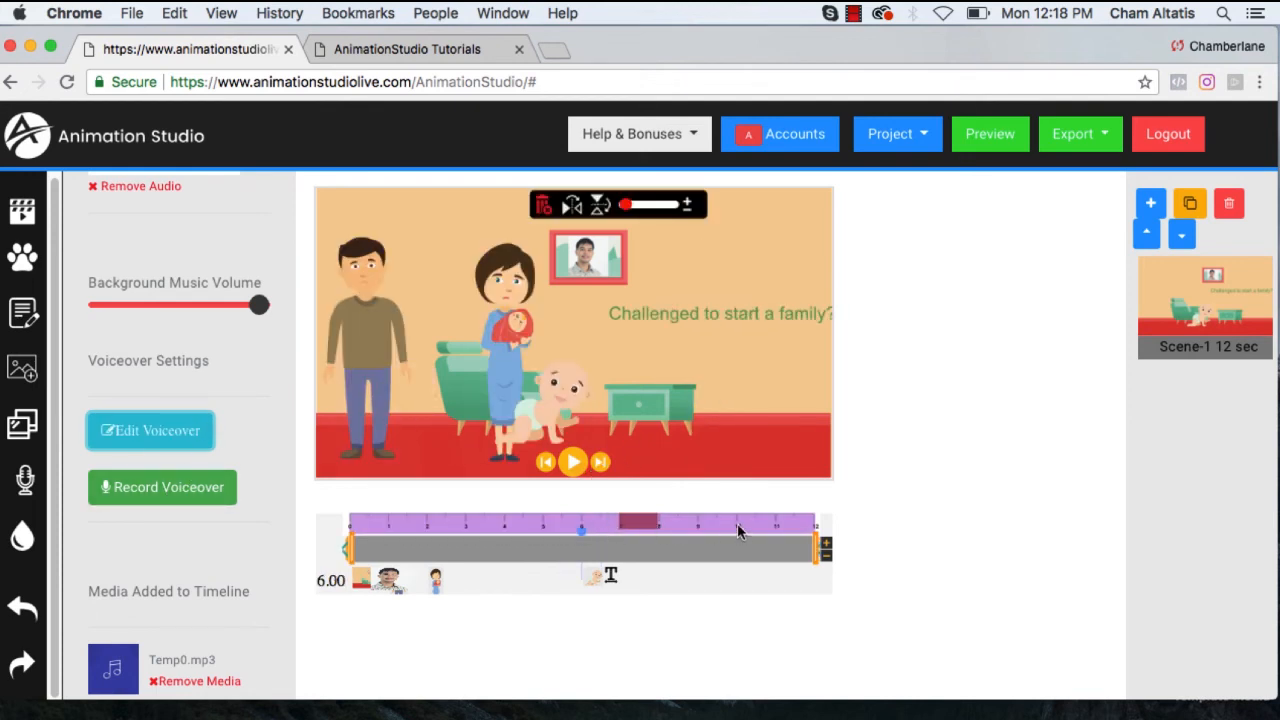
left_click(739, 530)
Lower the background music volume to about one-sixth and replay the voice-over section of the scene
left_click_drag(258, 306, 118, 316)
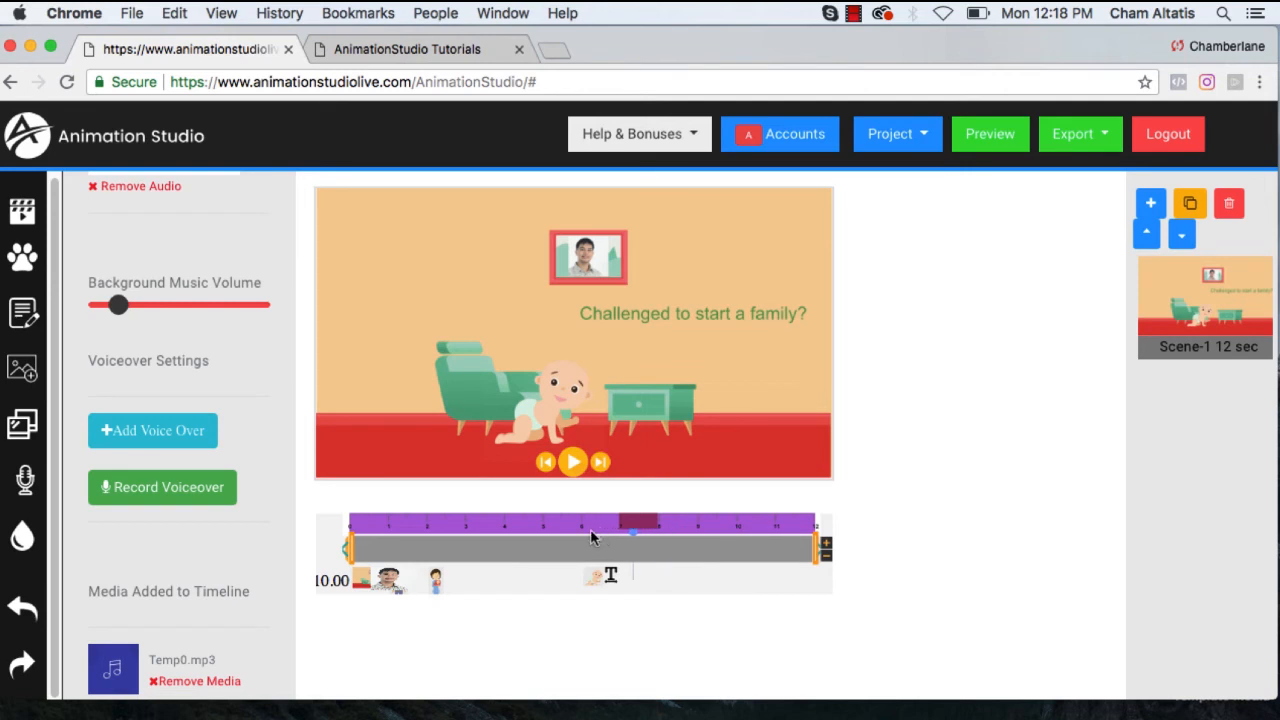
left_click(570, 460)
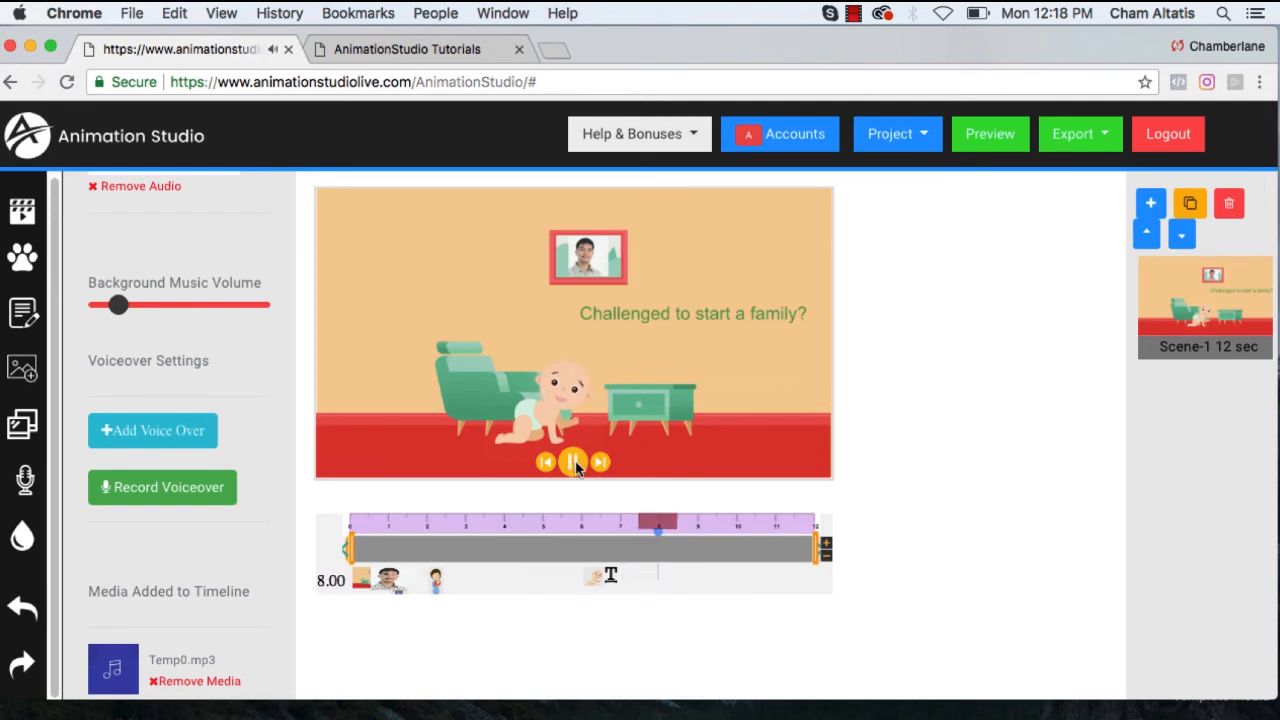
left_click(581, 462)
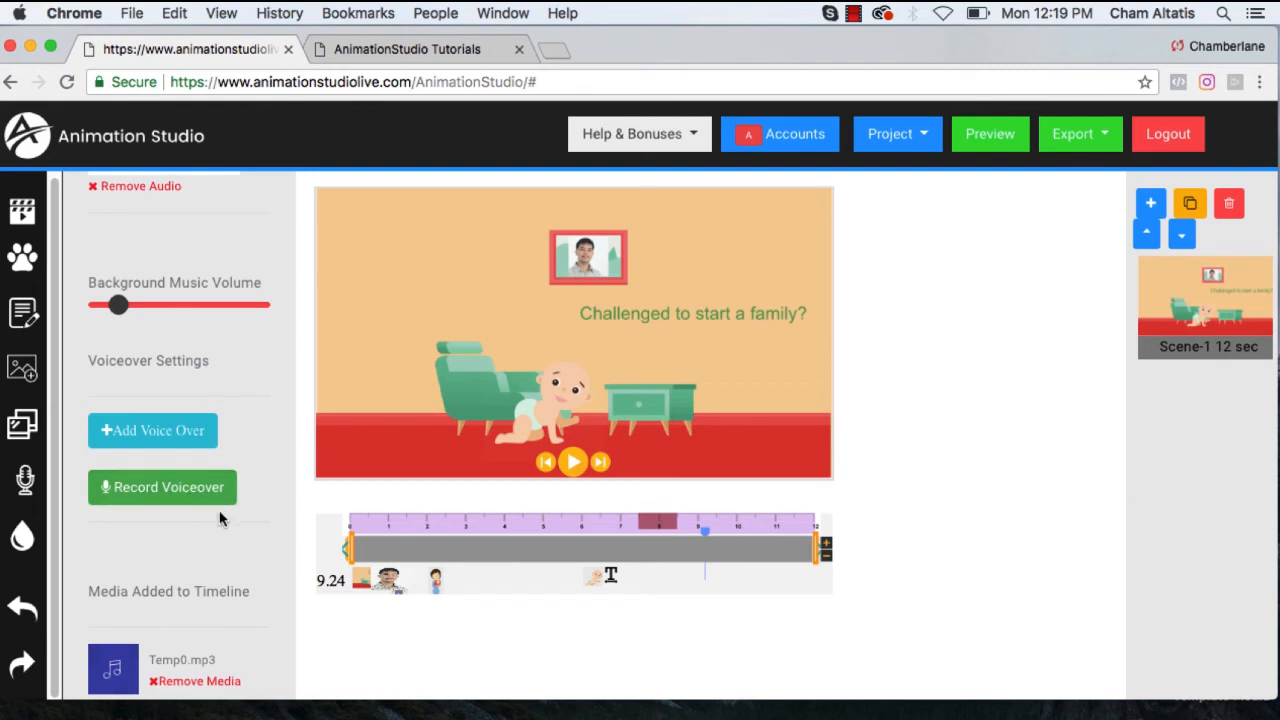
scroll(189, 530, "up", 5)
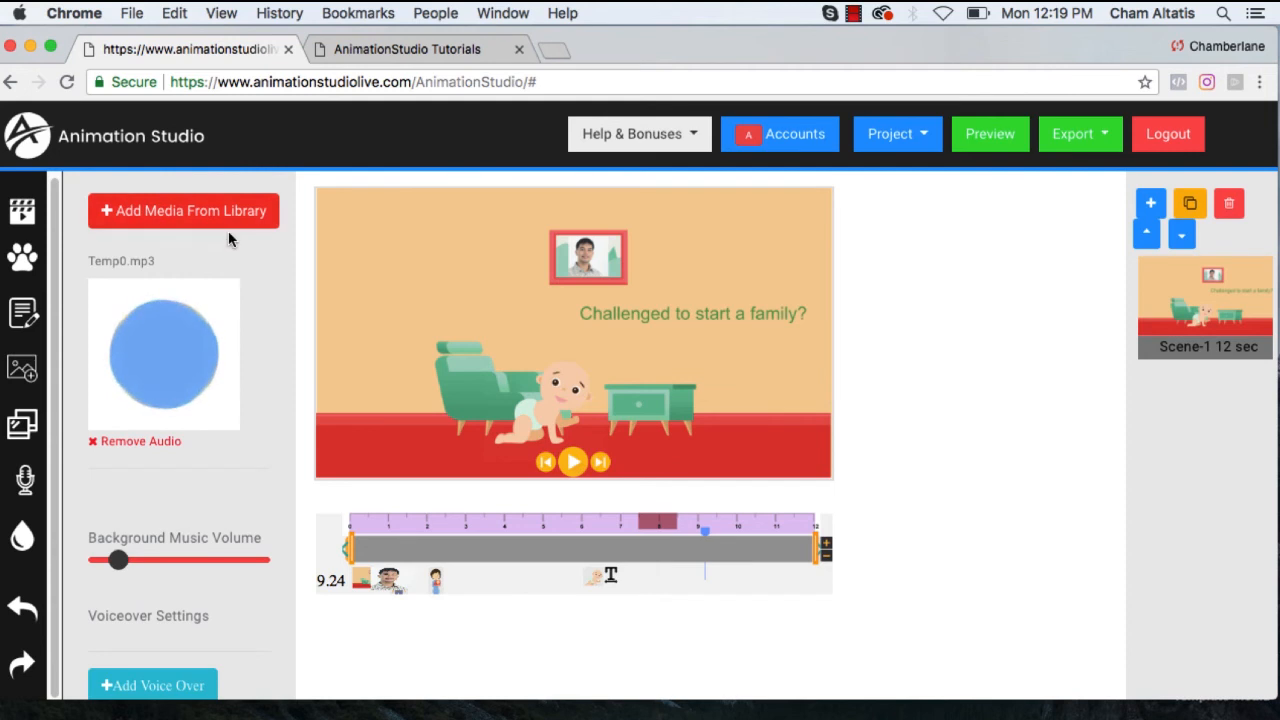
Add a second, blank scene to the project and open it on the canvas
scroll(257, 365, "down", 5)
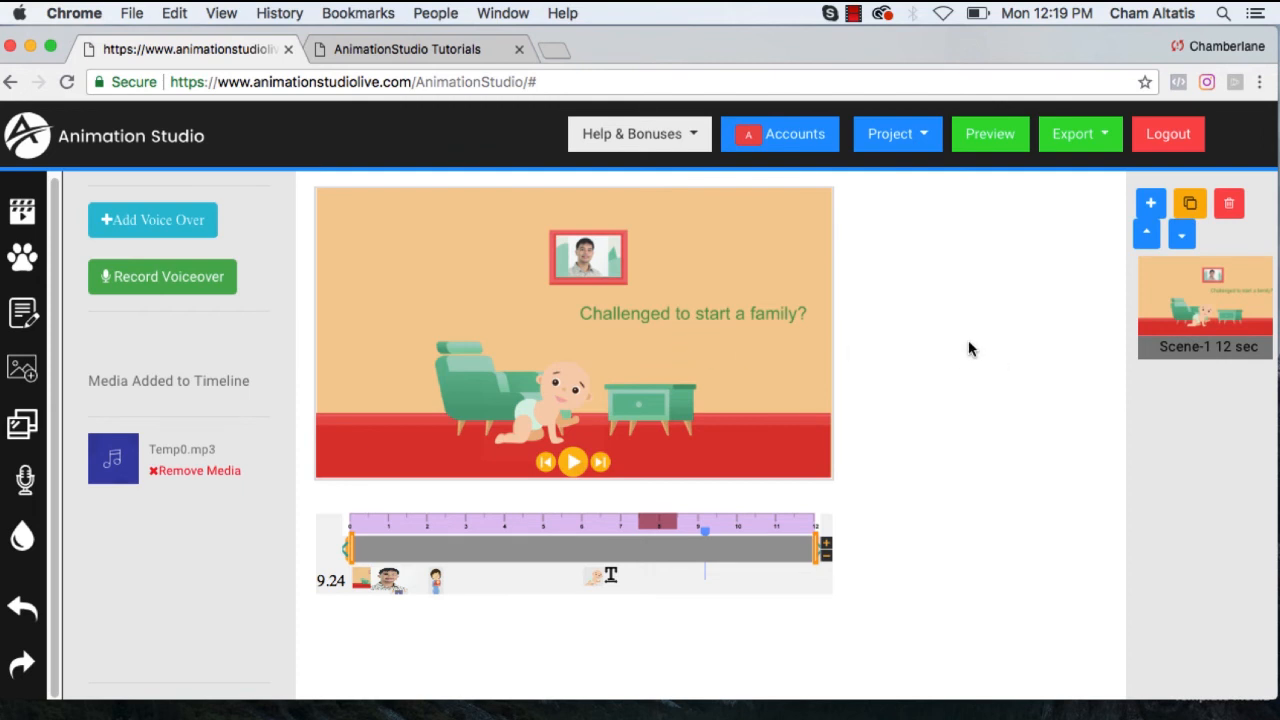
left_click(1150, 203)
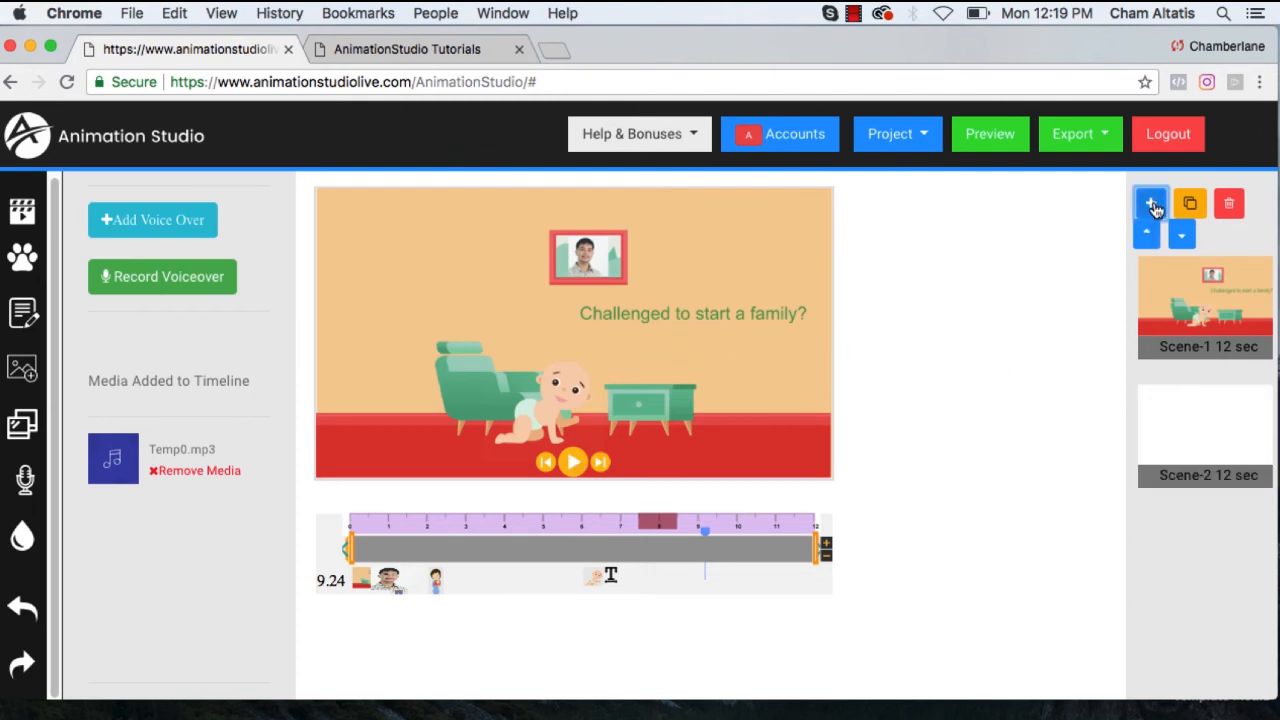
left_click(1200, 416)
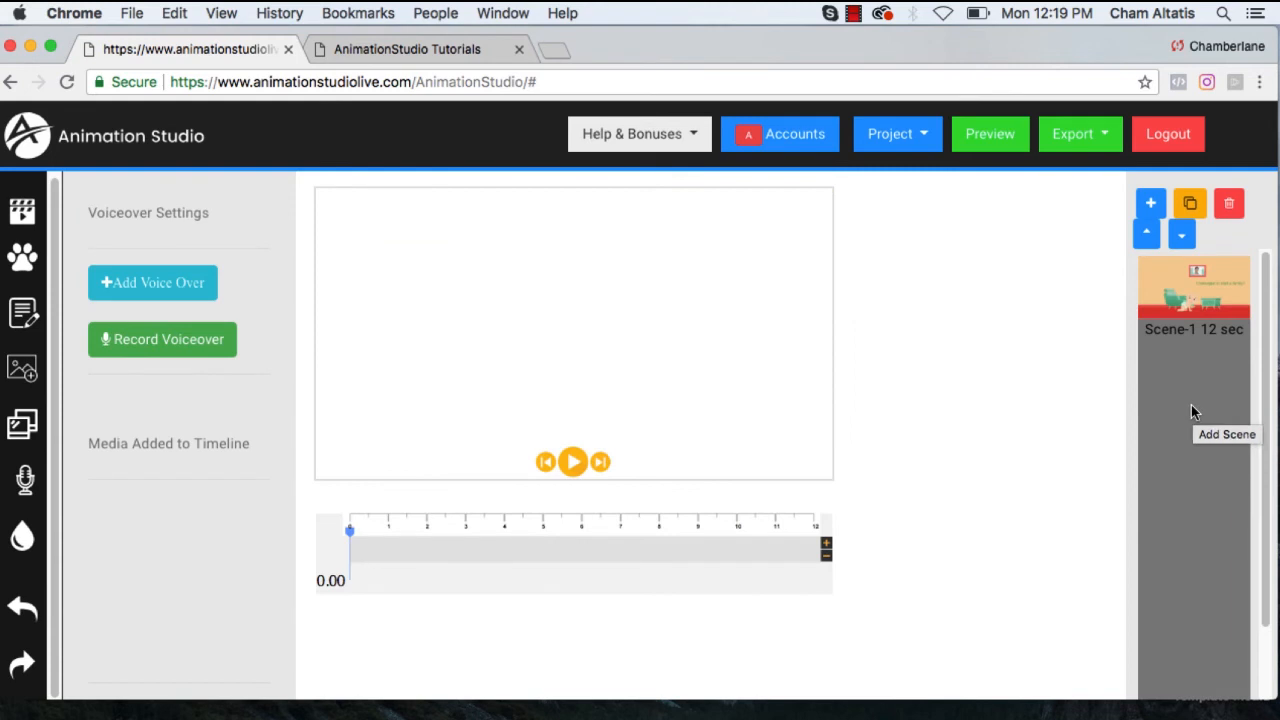
Browse the ready-made scene templates for the second scene and return to Scene-1 with nothing selected
left_click(17, 275)
scroll(244, 321, "down", 3)
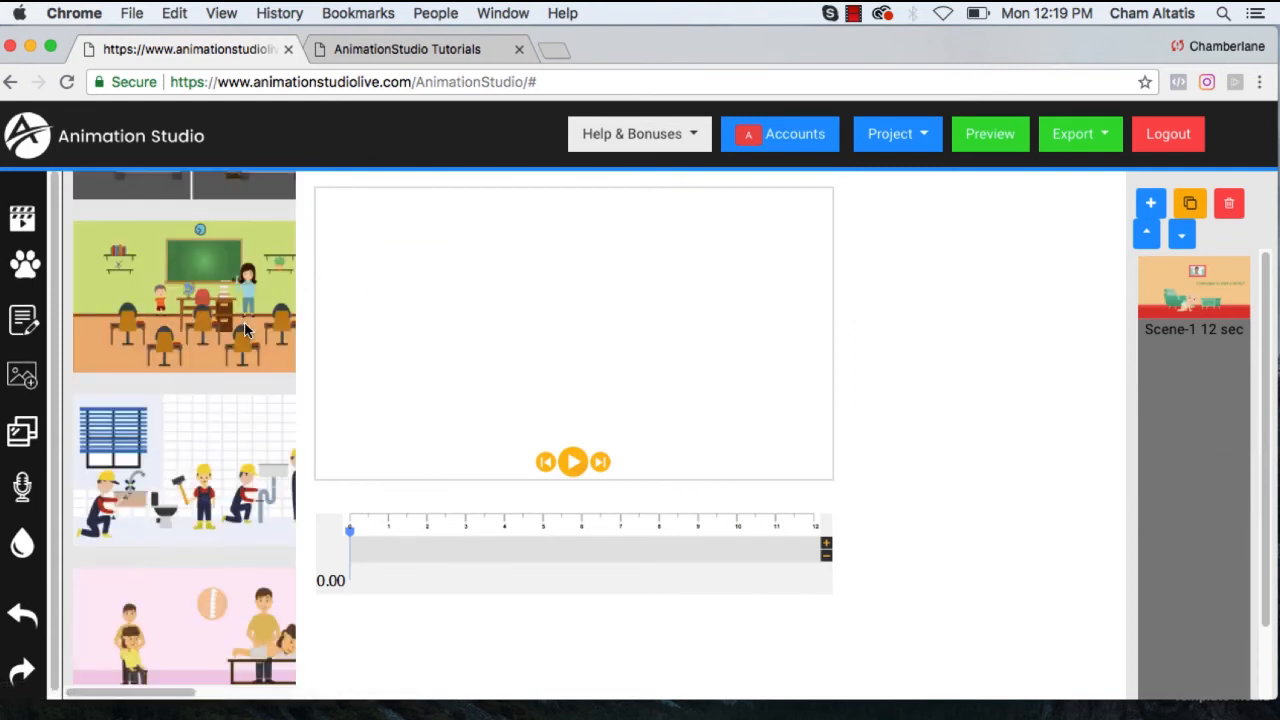
scroll(245, 330, "down", 2)
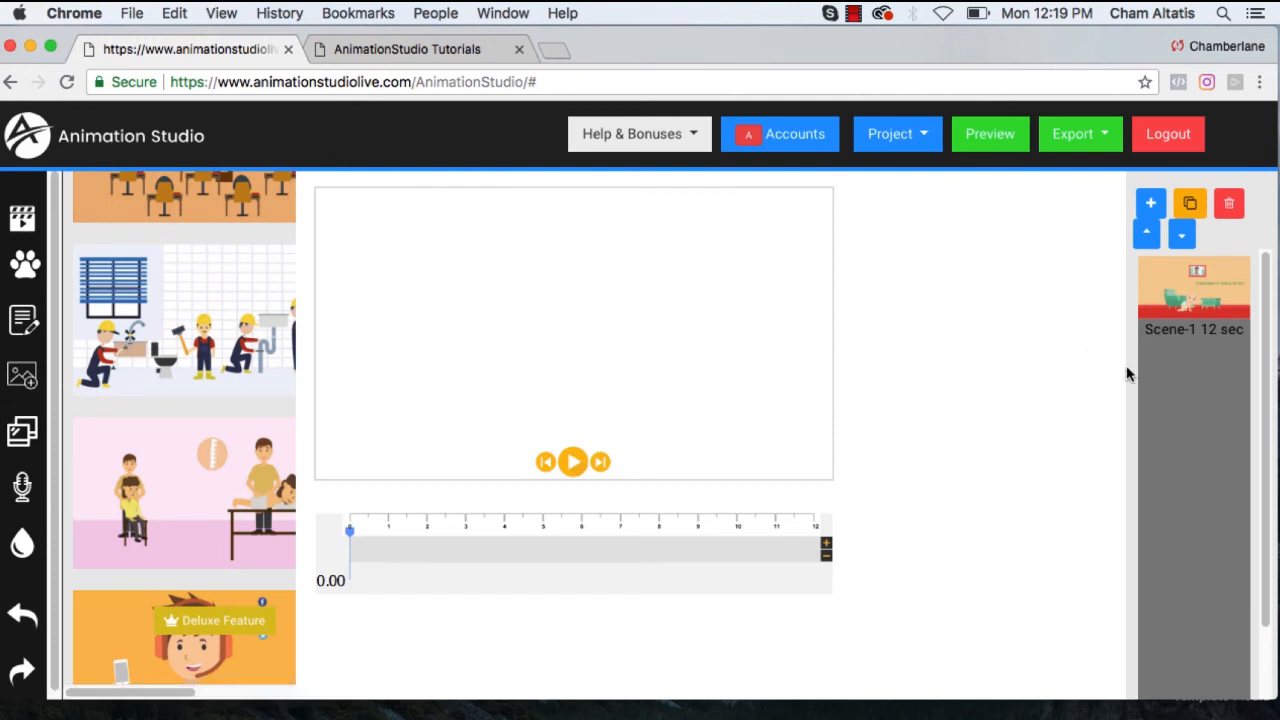
left_click(1216, 296)
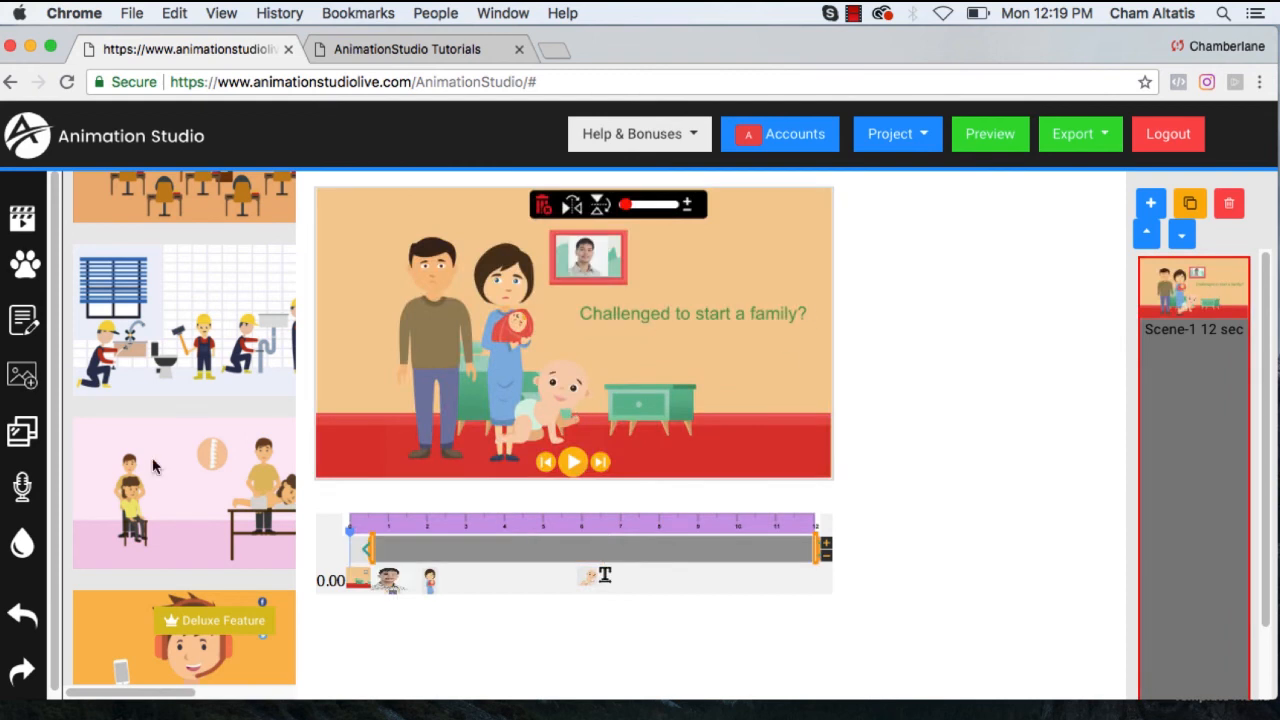
left_click(705, 332)
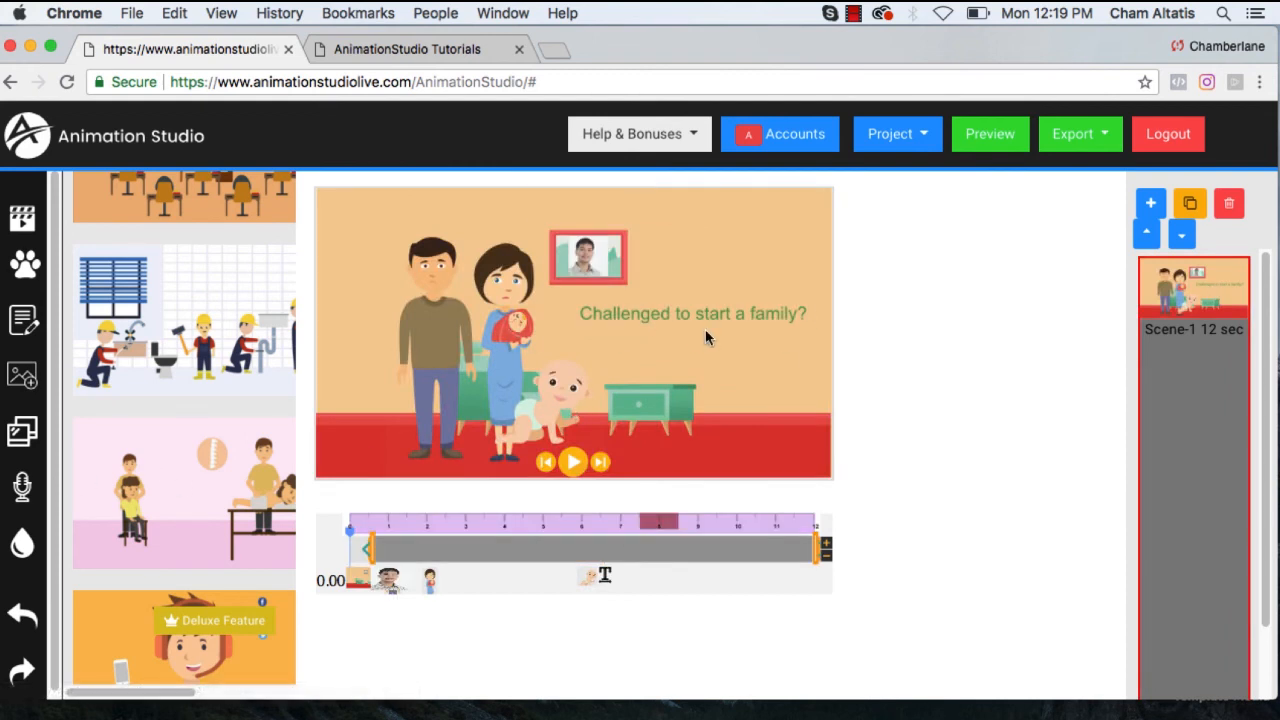
Open the watermark settings and examine the text, font, size, opacity and image upload options
left_click(22, 545)
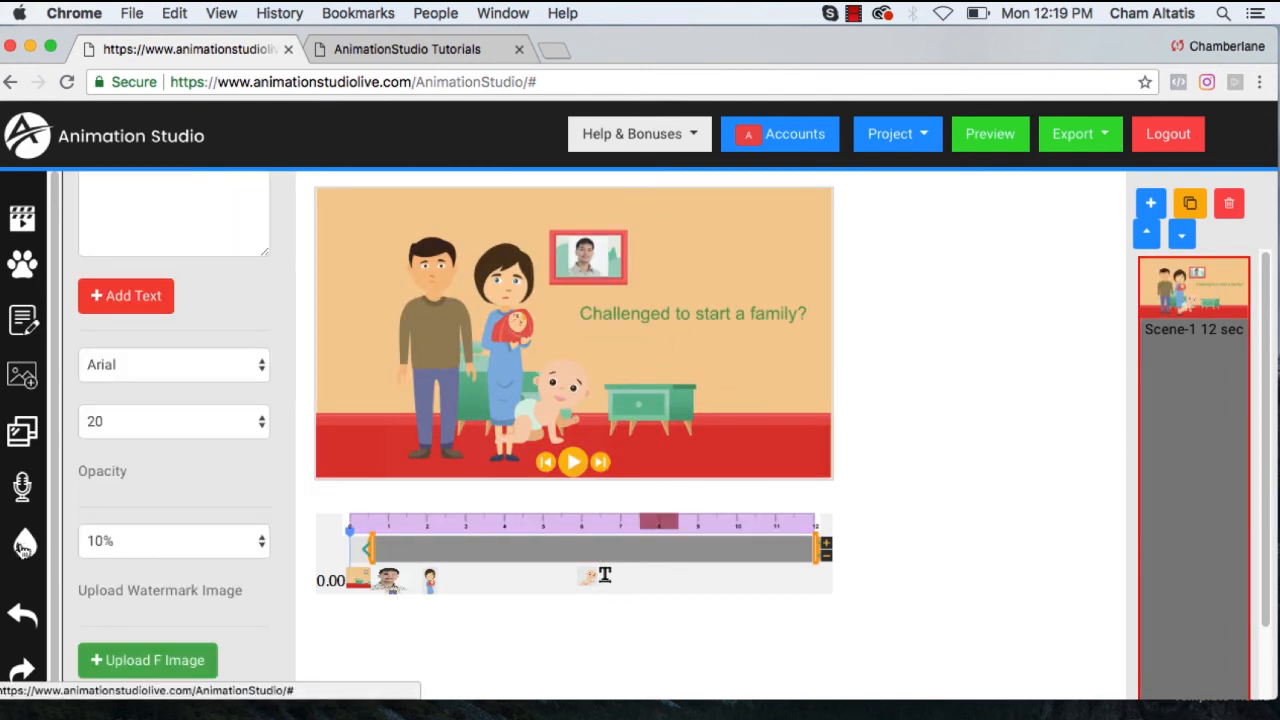
scroll(206, 366, "up", 3)
scroll(218, 378, "down", 3)
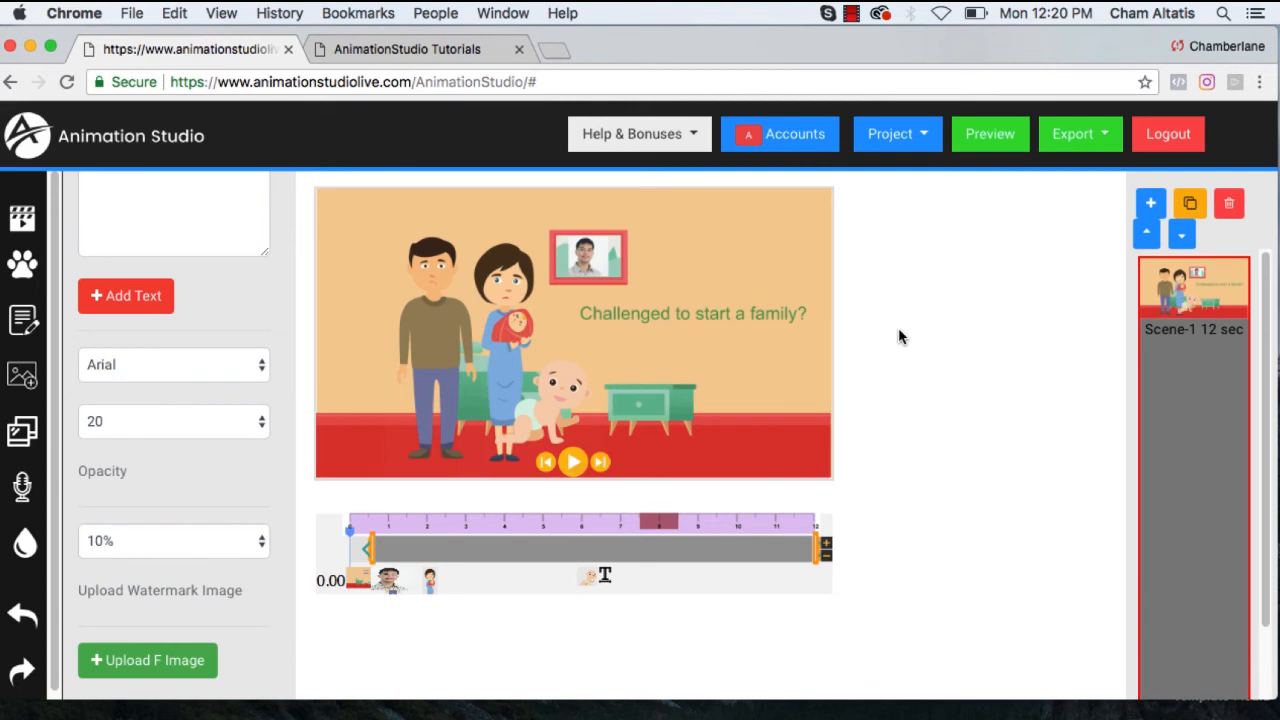
scroll(140, 333, "up", 3)
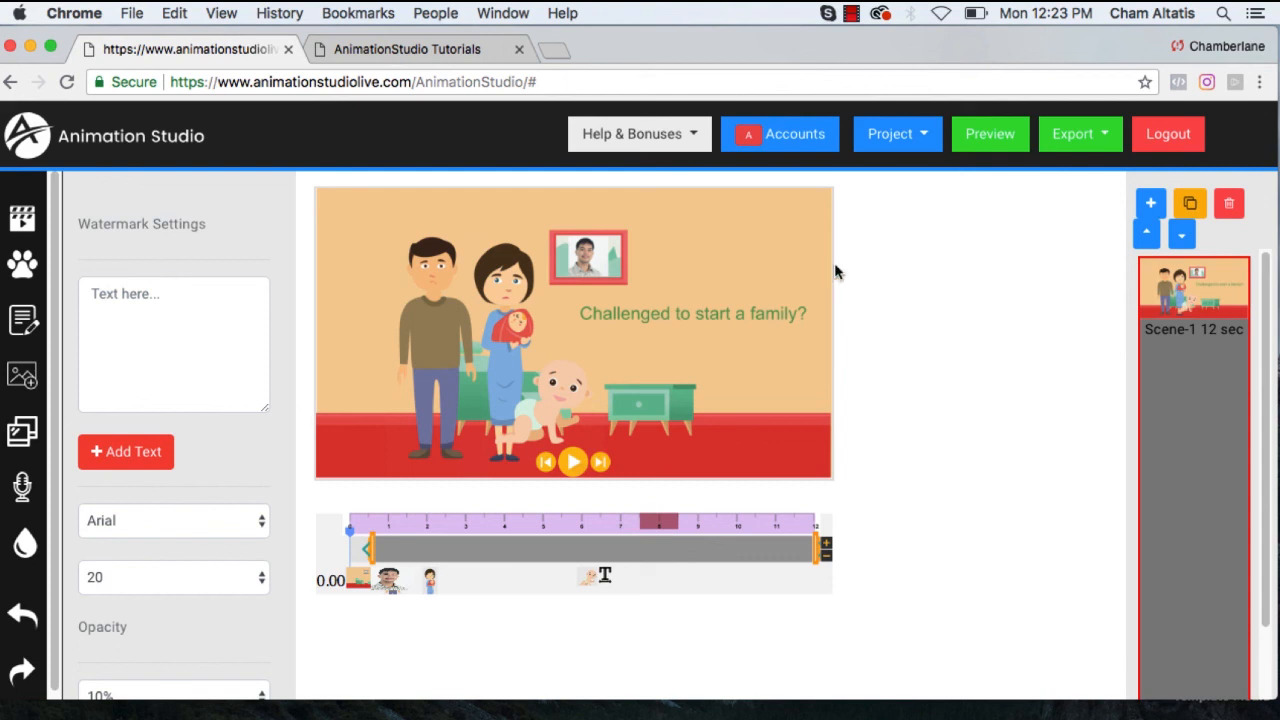
Check which video resolutions the project can be exported in and close the list without exporting
left_click(1095, 145)
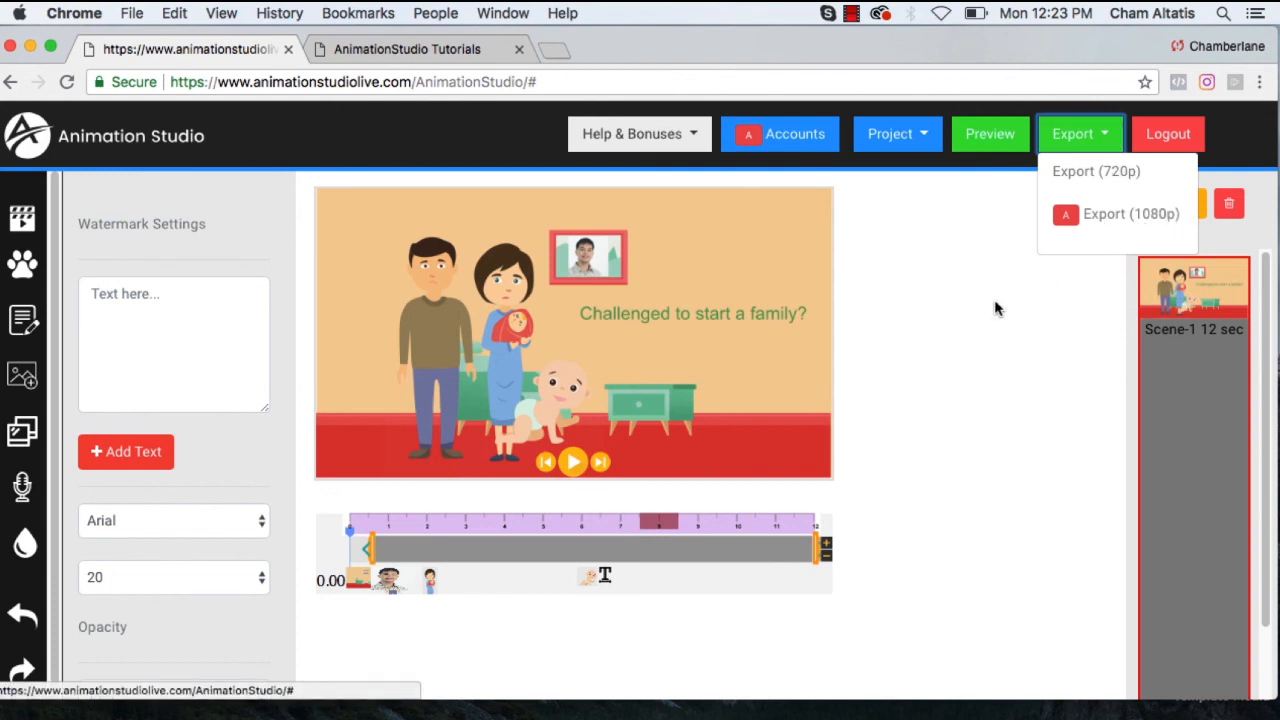
left_click(1046, 313)
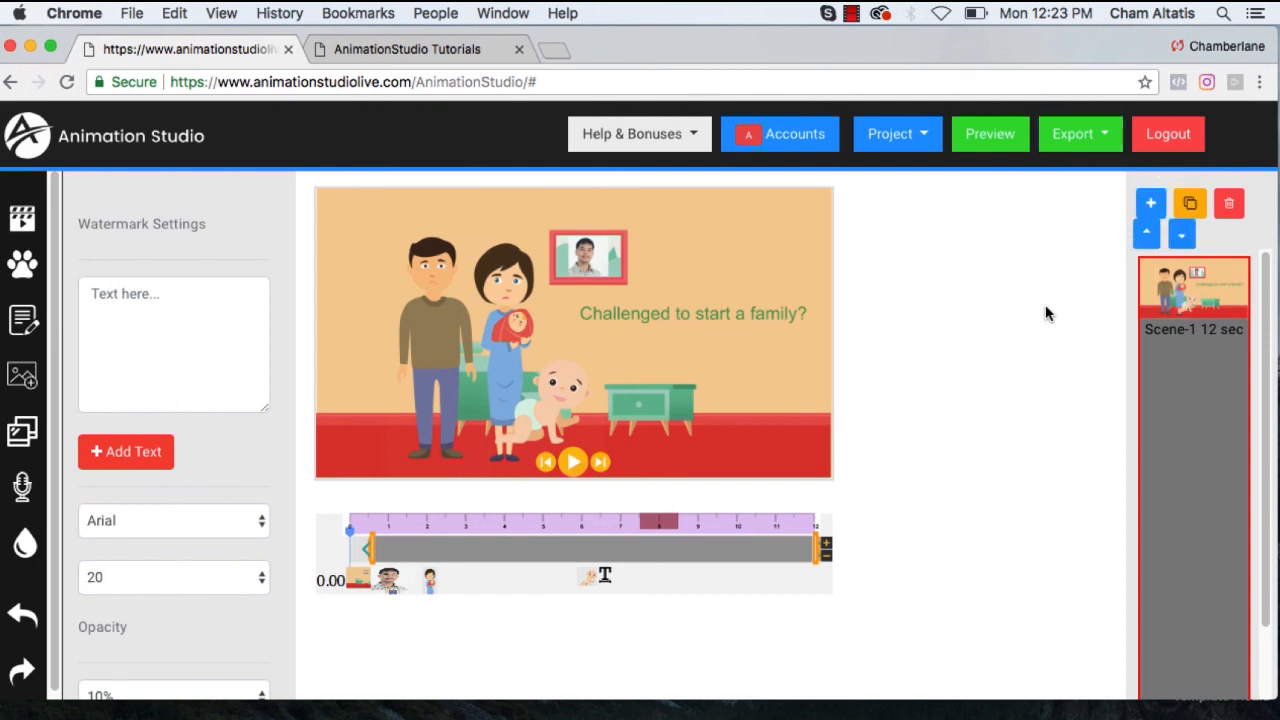